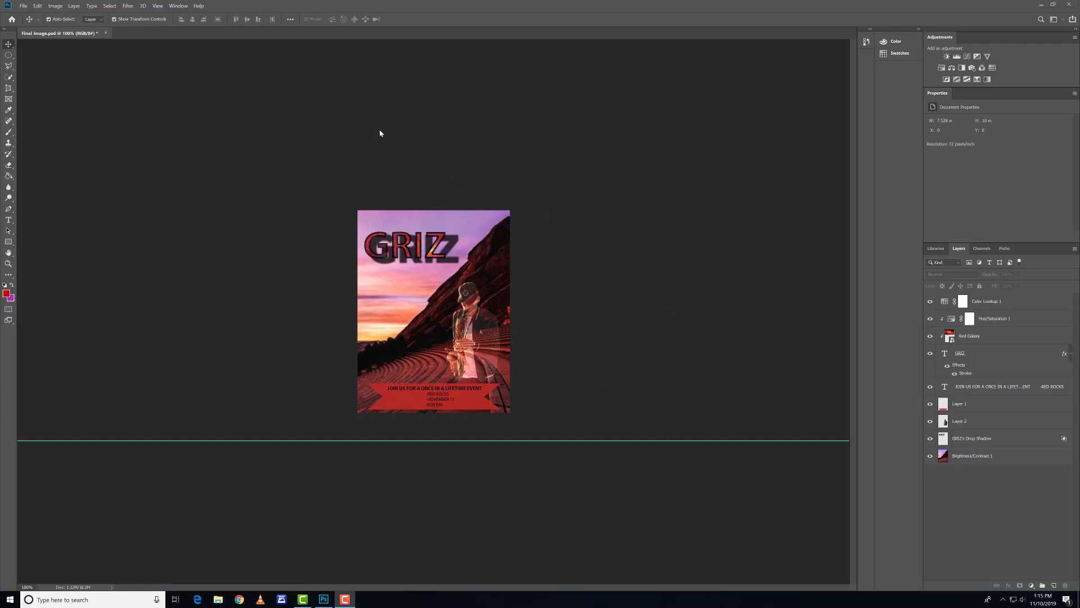
Step: Open Red Rocks from Workshops (E:) > Photoshop Workshop 2019 > Photoshop Workshop > Images
click(24, 6)
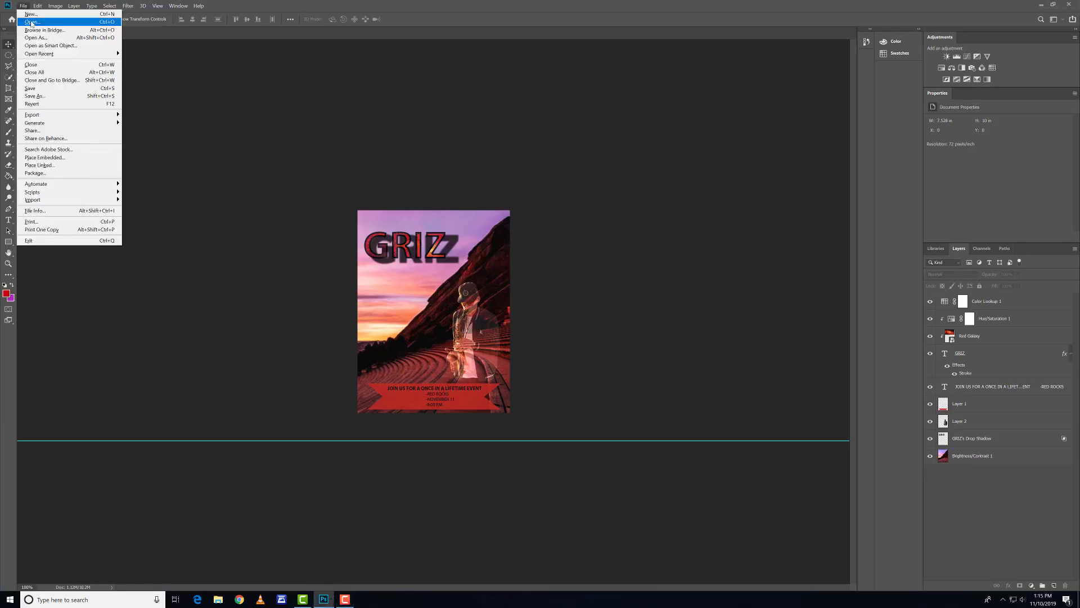
click(31, 22)
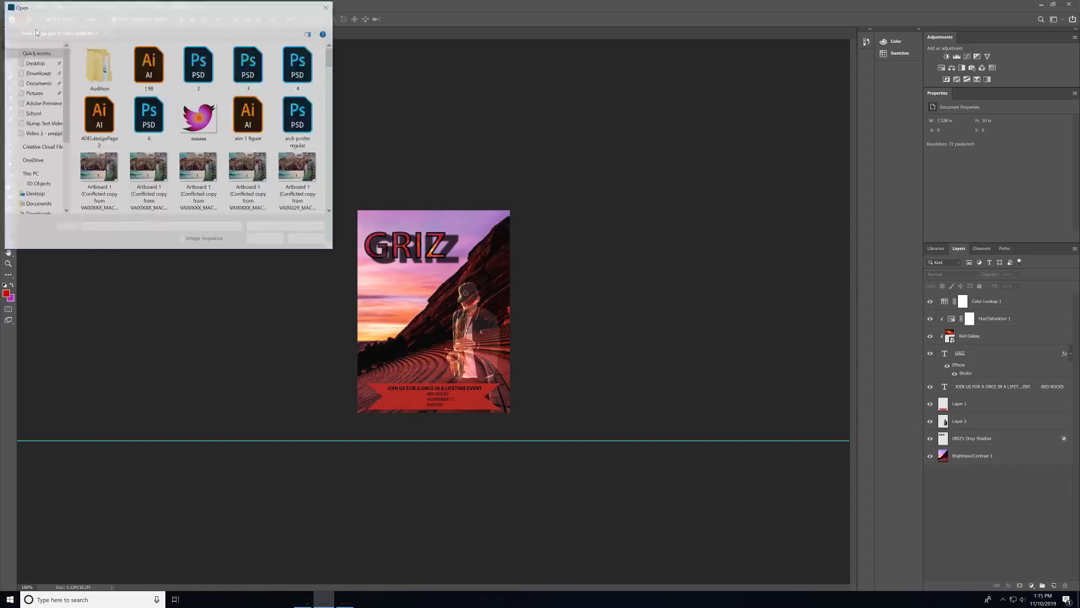
drag(66, 135, 68, 177)
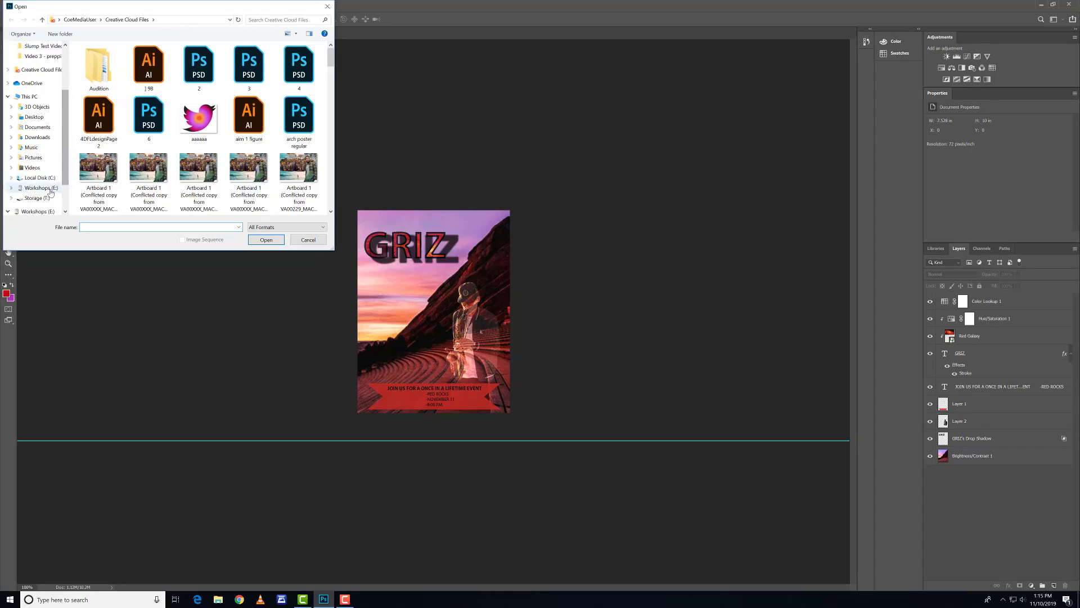
click(49, 189)
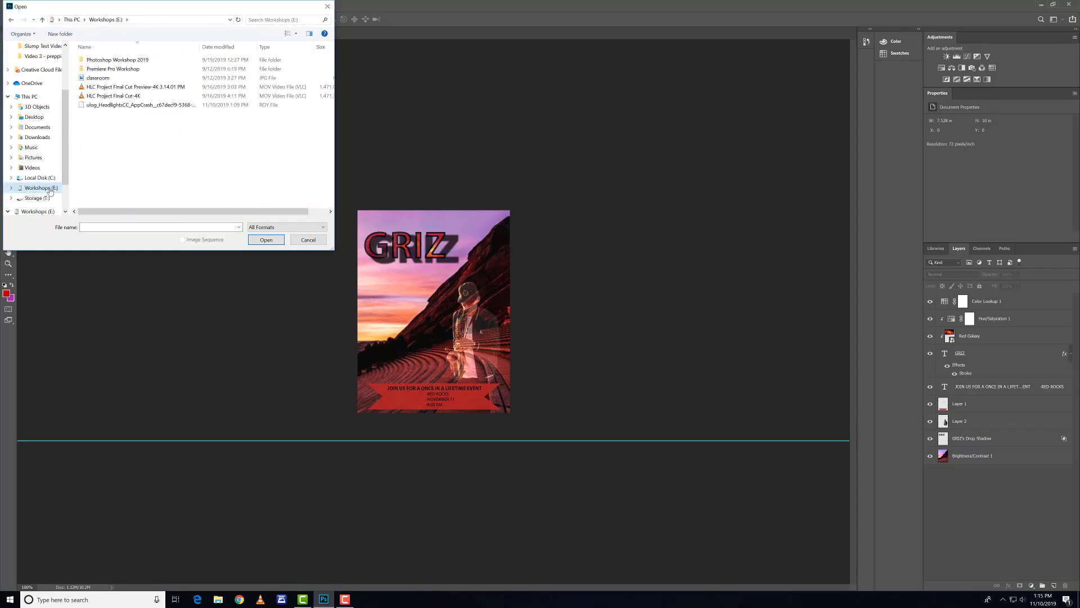
double_click(140, 62)
double_click(137, 61)
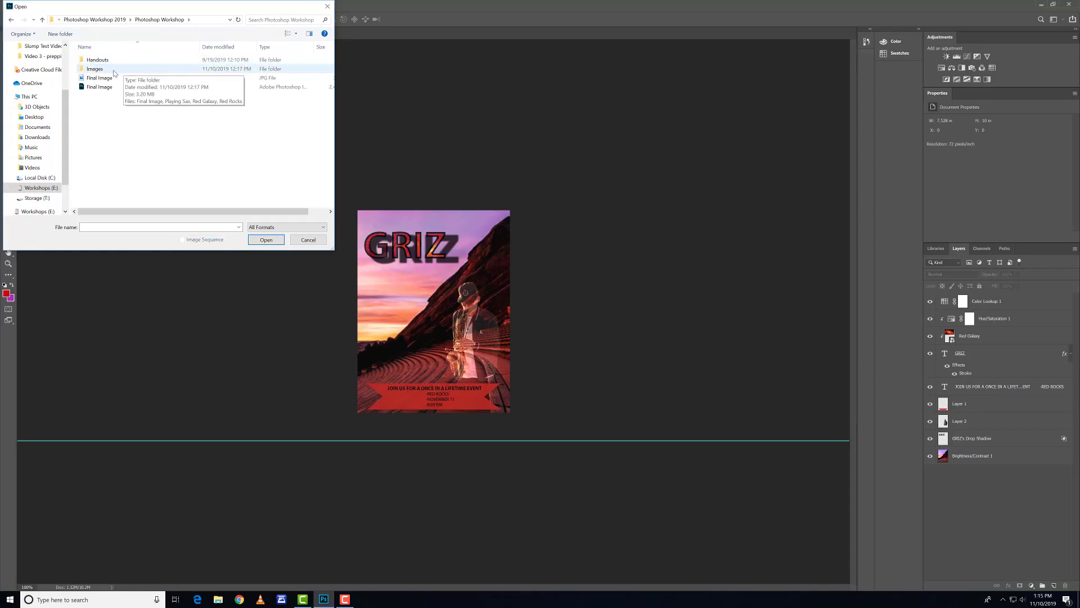
double_click(114, 72)
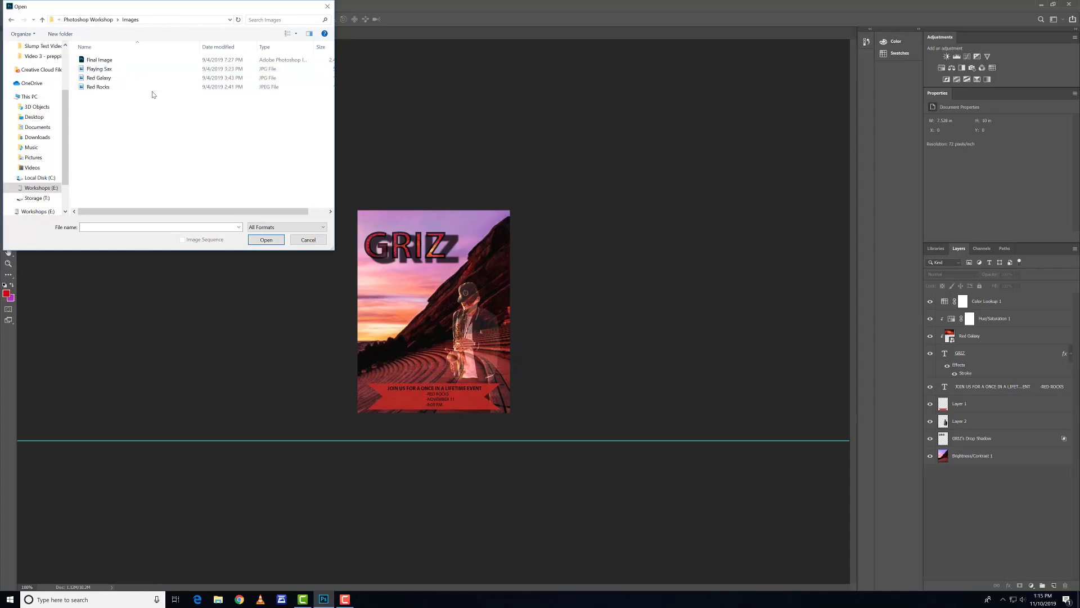
click(107, 87)
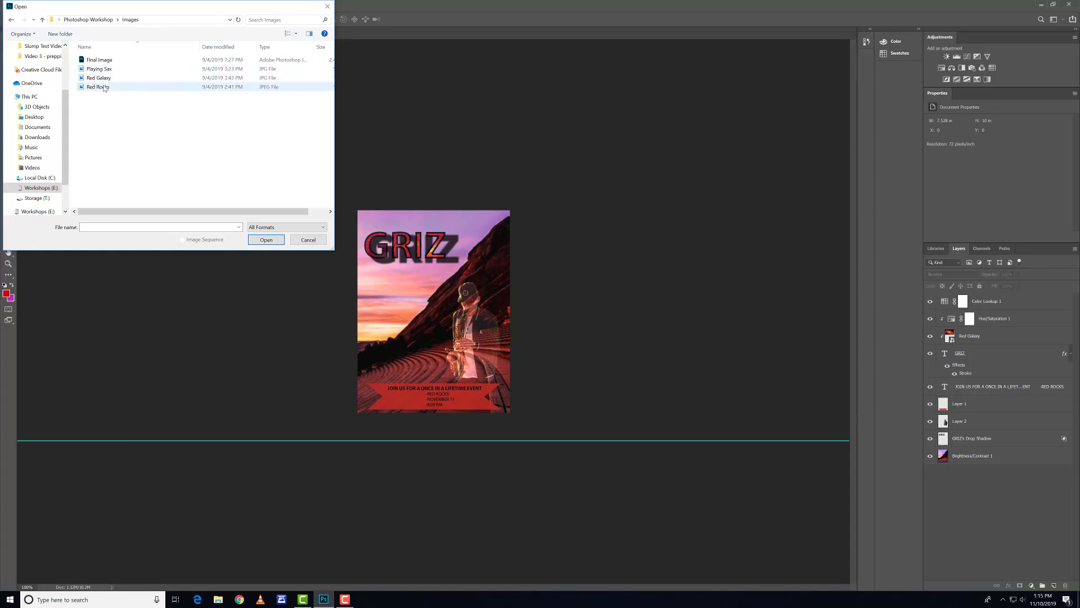
click(273, 239)
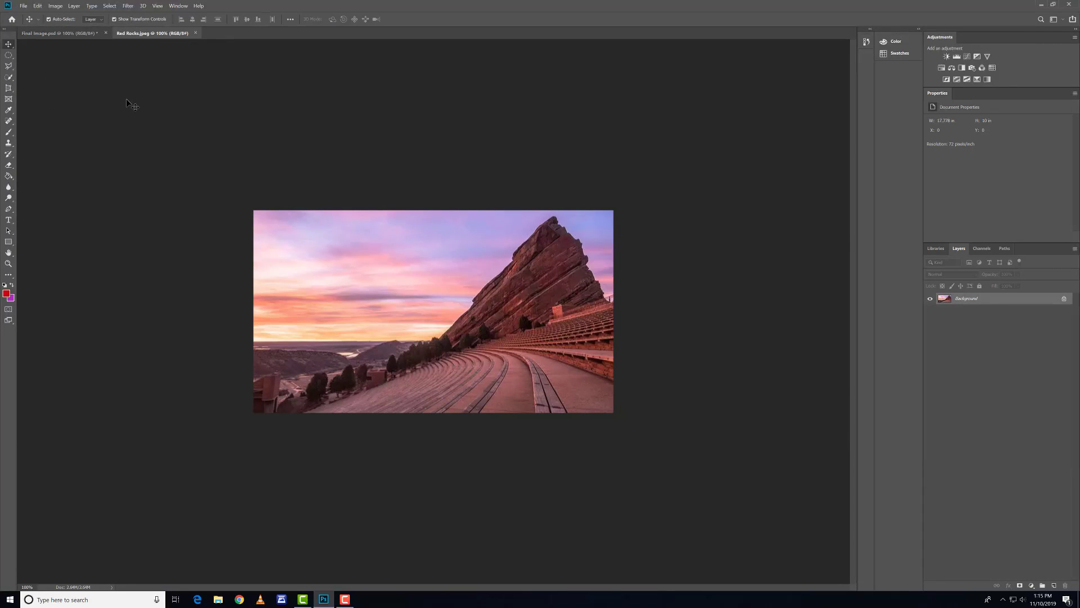
Step: Unlock the Background layer and rename Layer 0 to 'Red Rocks'
click(1063, 299)
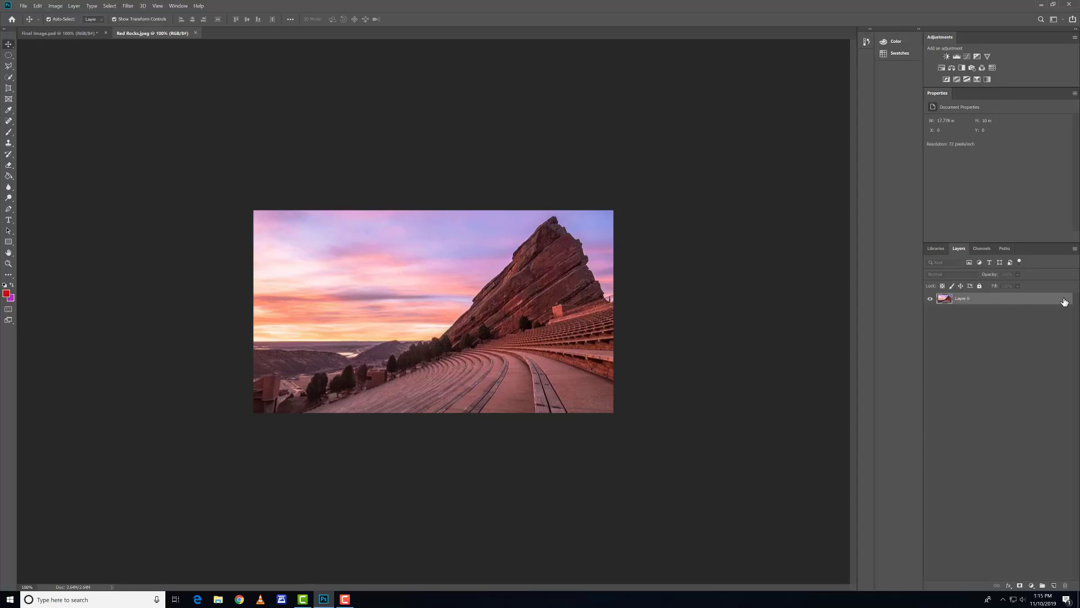
double_click(962, 298)
text(R)
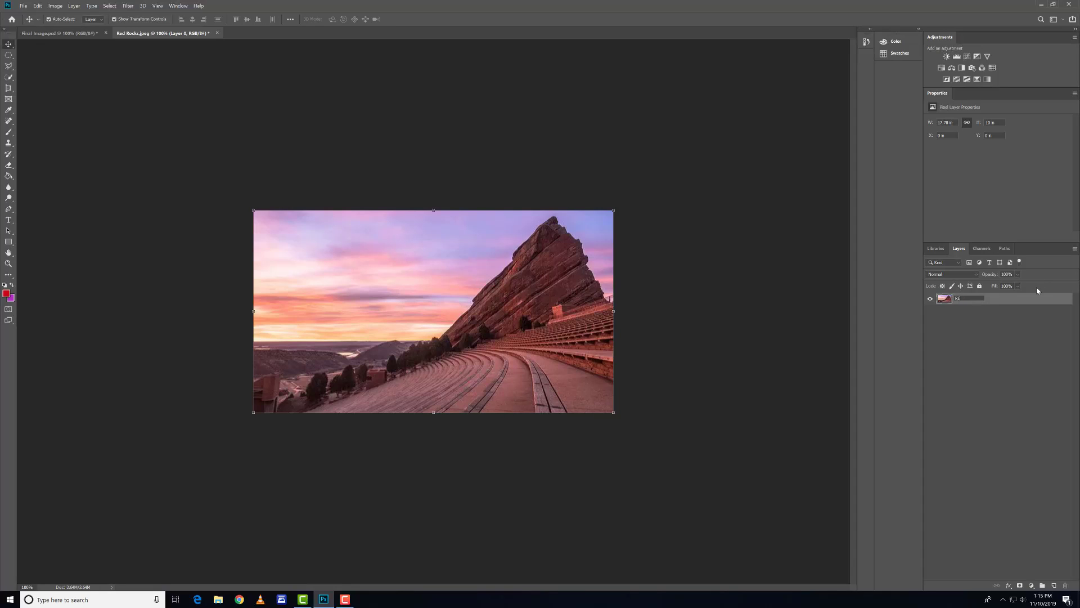
text(ed Rocks)
key(Return)
click(676, 201)
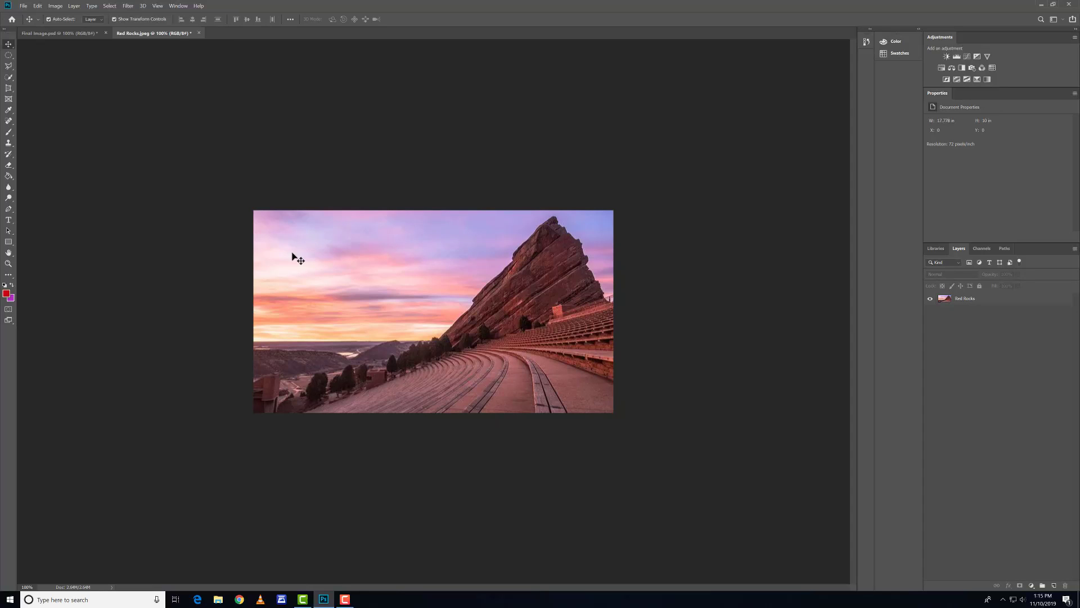
Step: Select the Crop Tool and rough out a portrait crop frame
click(11, 100)
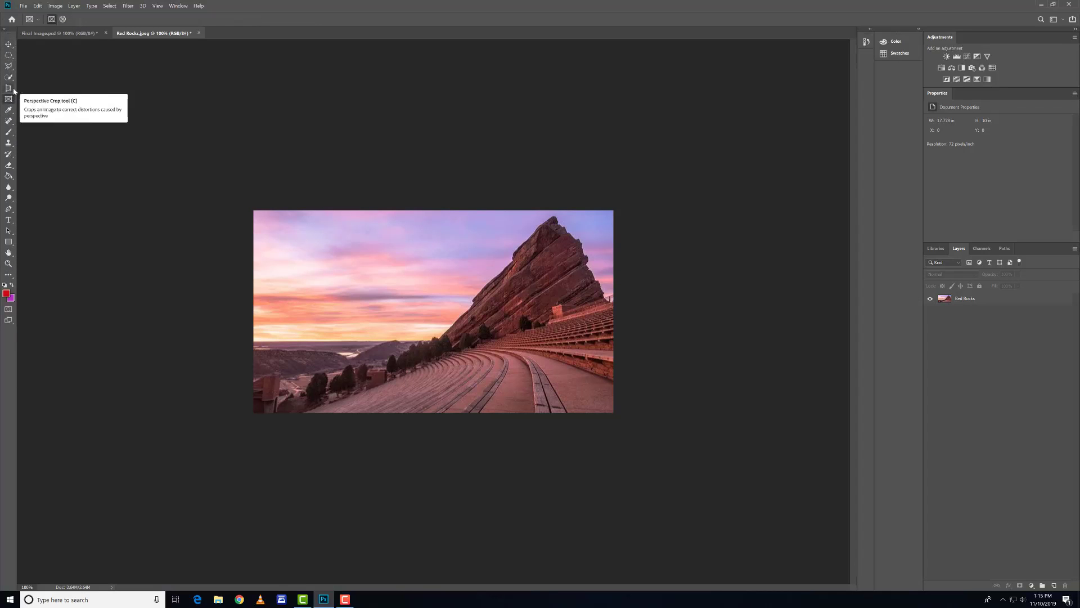
drag(9, 88, 34, 87)
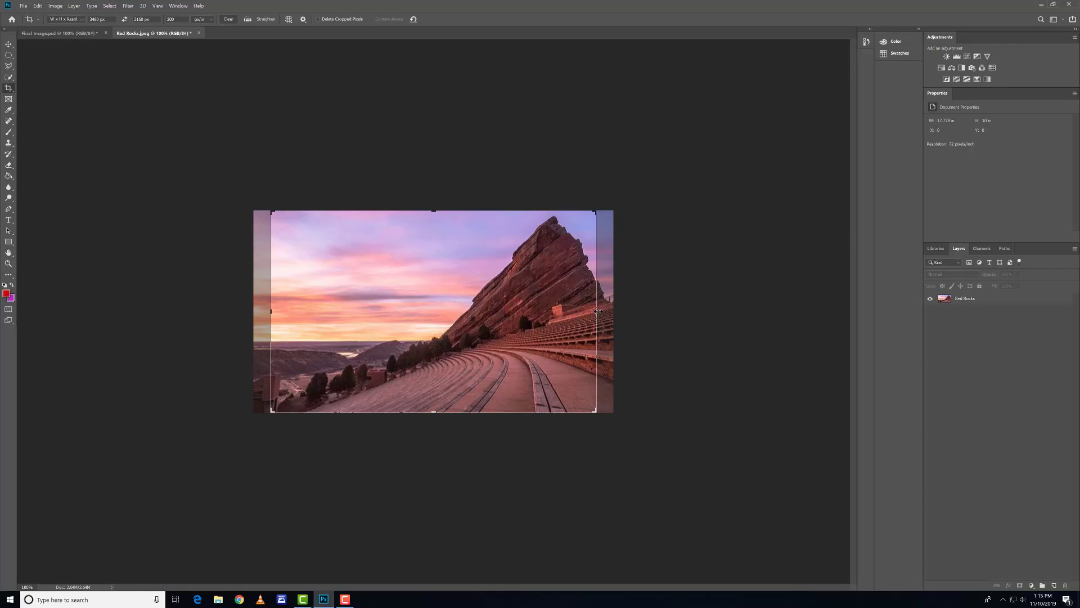
mouse_move(598, 313)
mouse_down()
mouse_move(612, 301)
mouse_move(607, 314)
mouse_up()
drag(266, 309, 328, 337)
drag(434, 246, 438, 229)
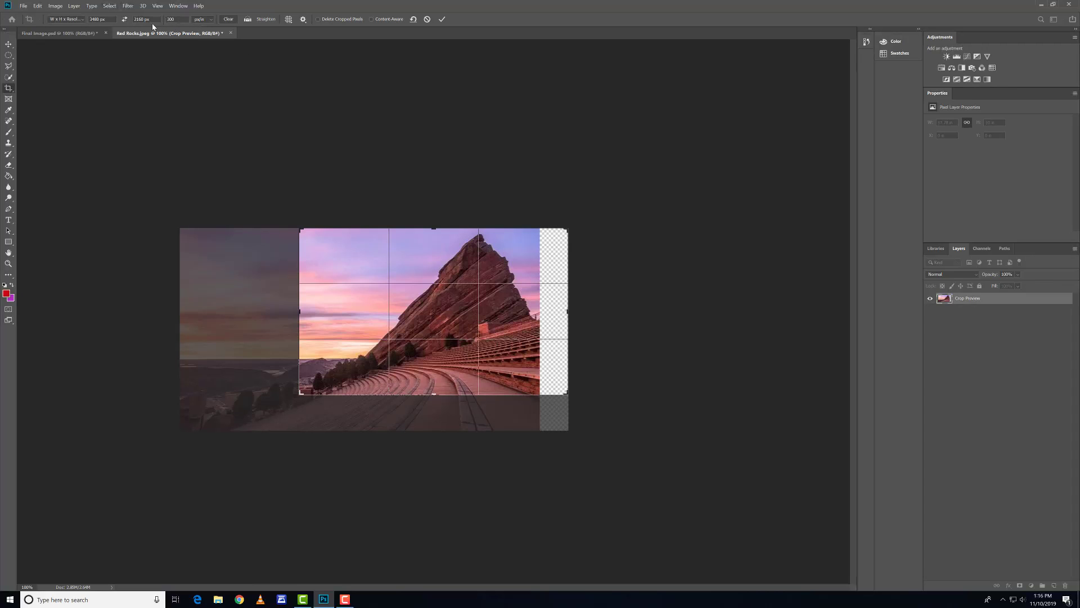
Step: Clear the fixed W and H values in the crop options bar
click(112, 18)
key(BackSpace)
key(Tab)
key(BackSpace)
Step: Refine the narrow portrait frame around the rock and seating, then commit the crop
drag(474, 277, 491, 293)
drag(436, 396, 436, 412)
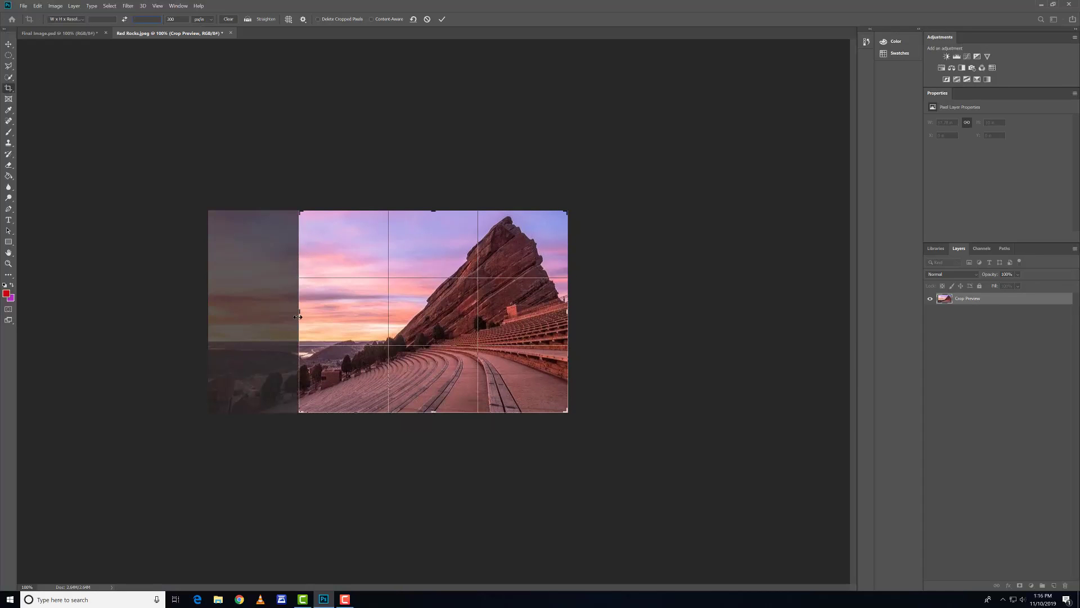
drag(298, 316, 345, 310)
mouse_move(523, 319)
mouse_down()
mouse_move(541, 309)
mouse_move(505, 312)
mouse_up()
drag(360, 312, 355, 311)
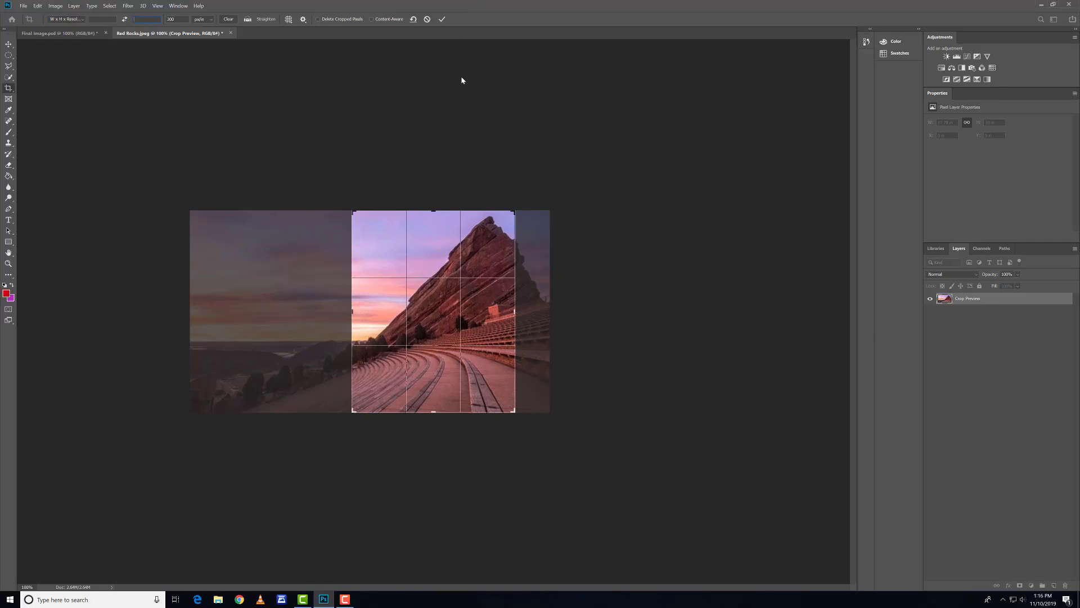
click(440, 20)
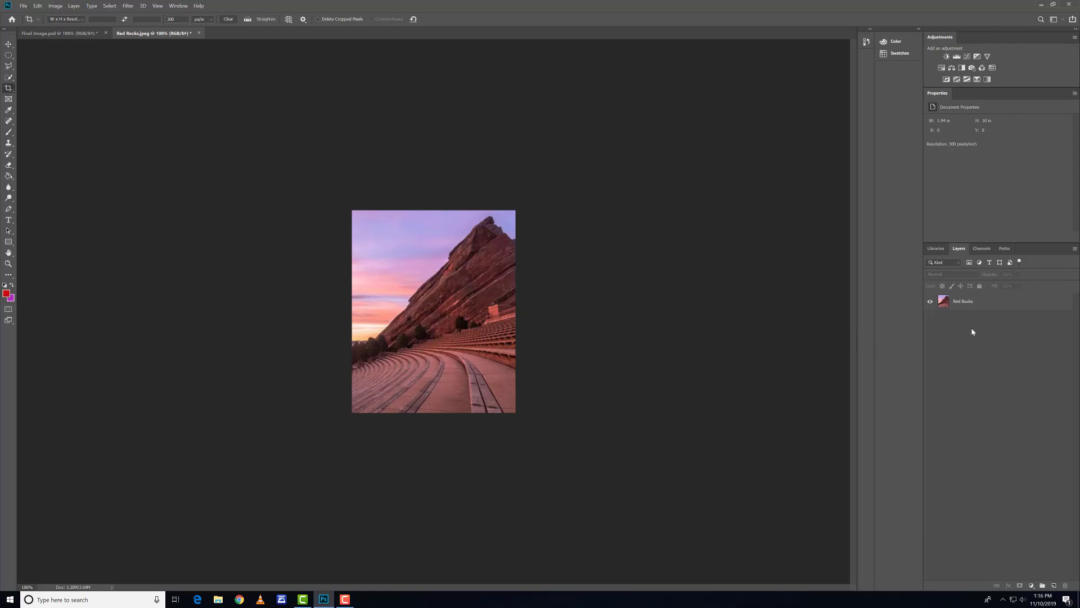
Step: Duplicate the Red Rocks layer, set the copy to Overlay, then flatten the image
right_click(975, 303)
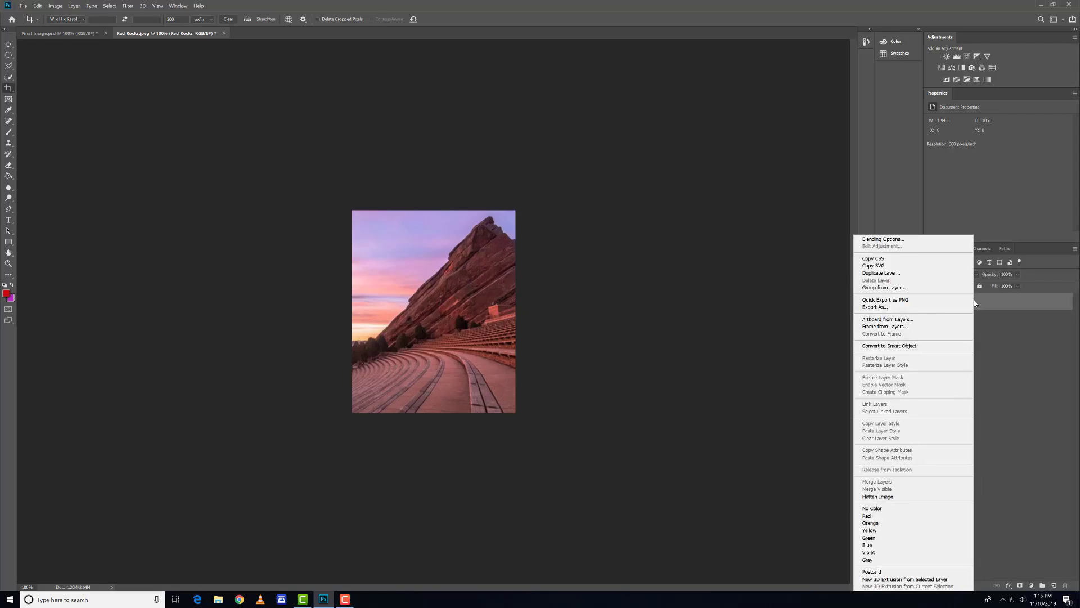
click(932, 273)
click(605, 176)
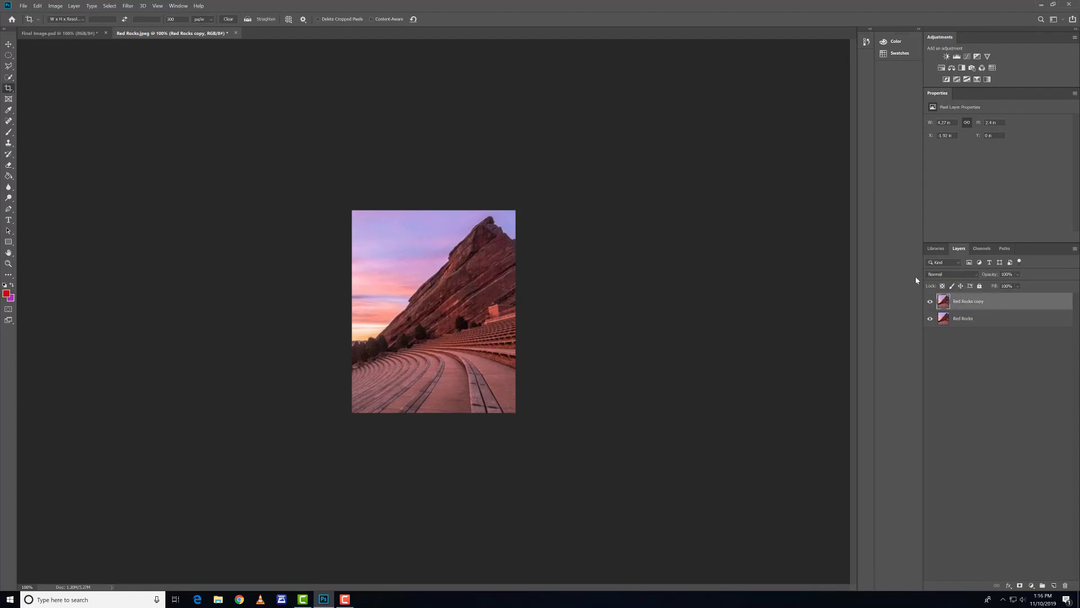
click(968, 277)
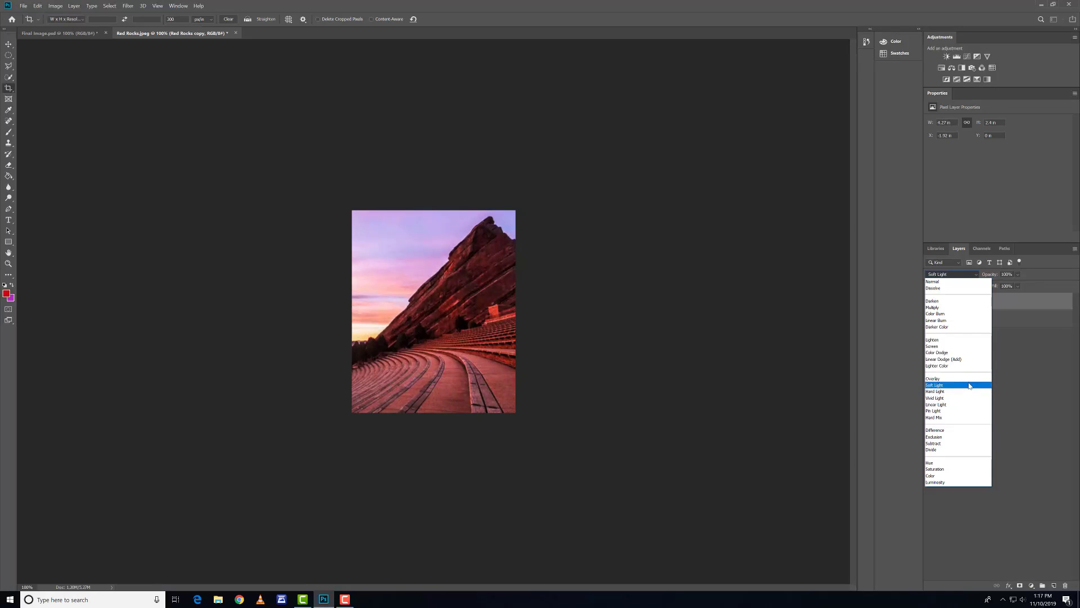
click(969, 378)
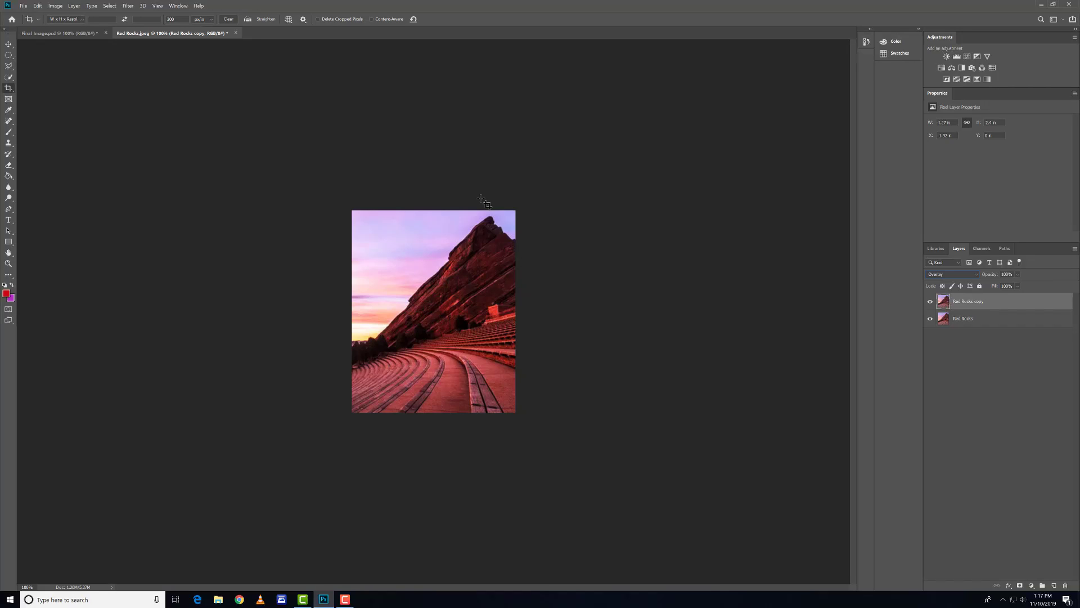
right_click(996, 305)
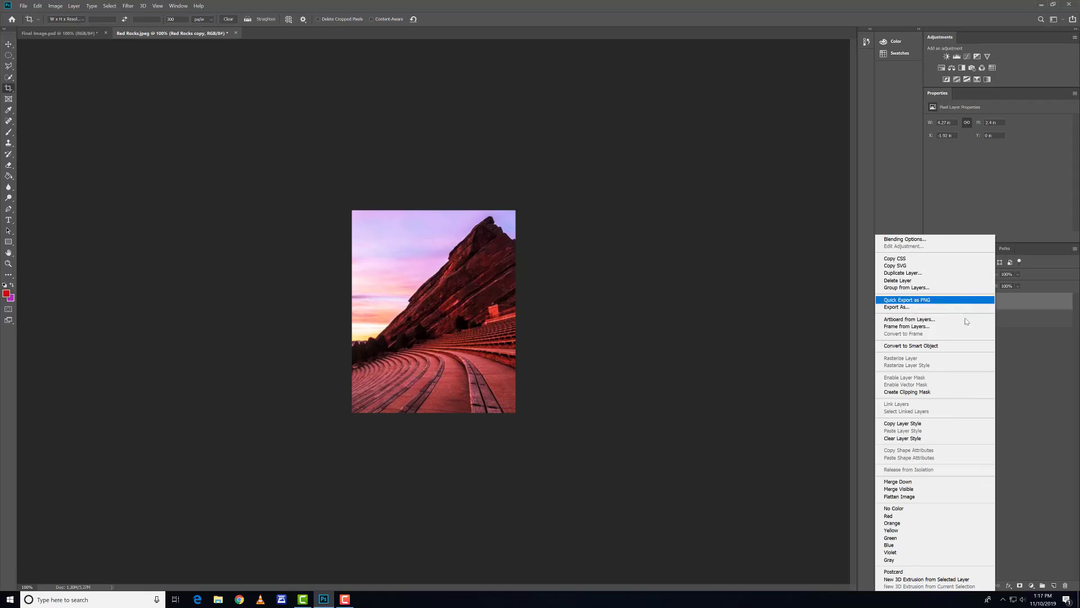
click(949, 496)
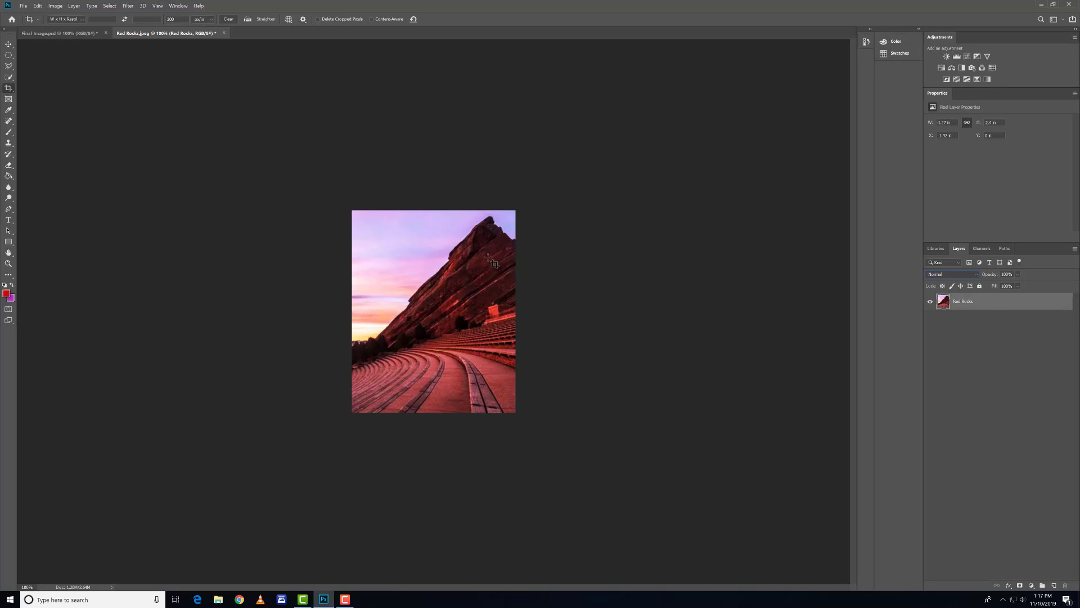
Step: At 300% zoom, blur along the rock's sky edge with a 100 px Blur brush
key(ctrl+plus)
key(ctrl+plus)
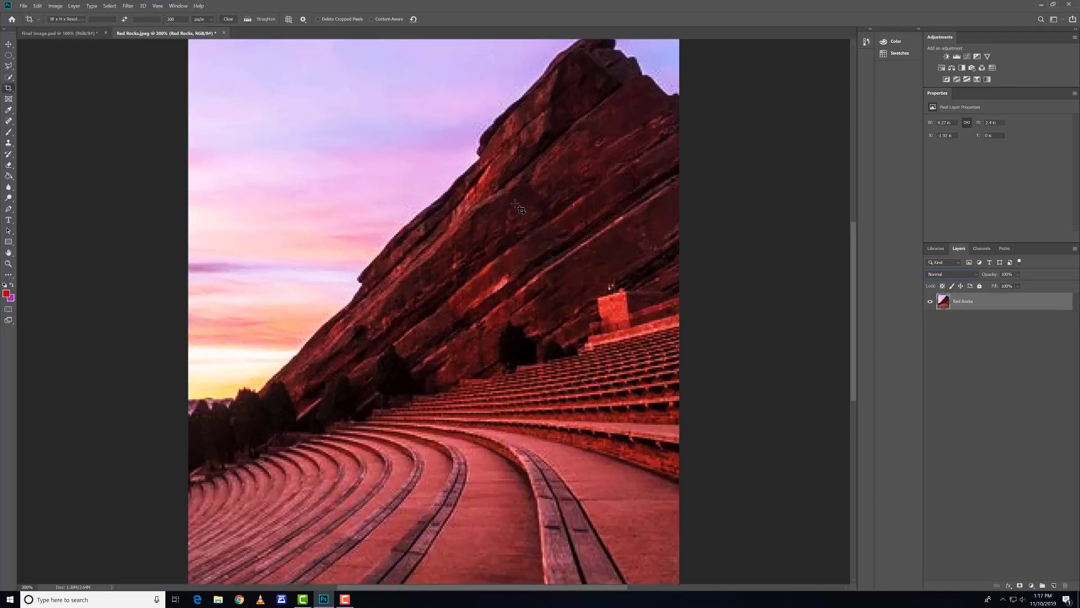
drag(686, 95, 705, 128)
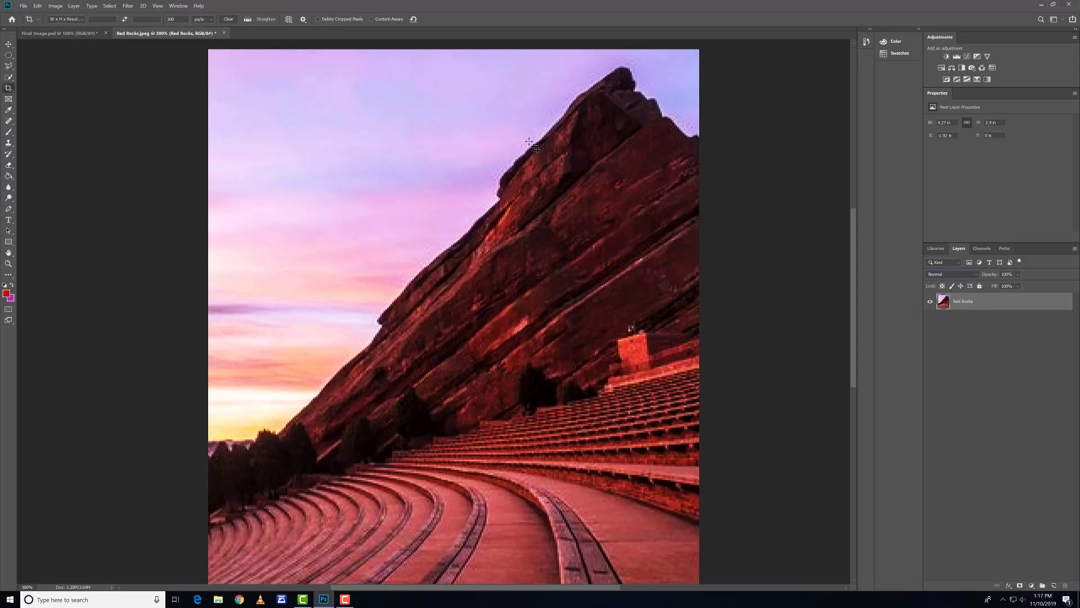
click(8, 188)
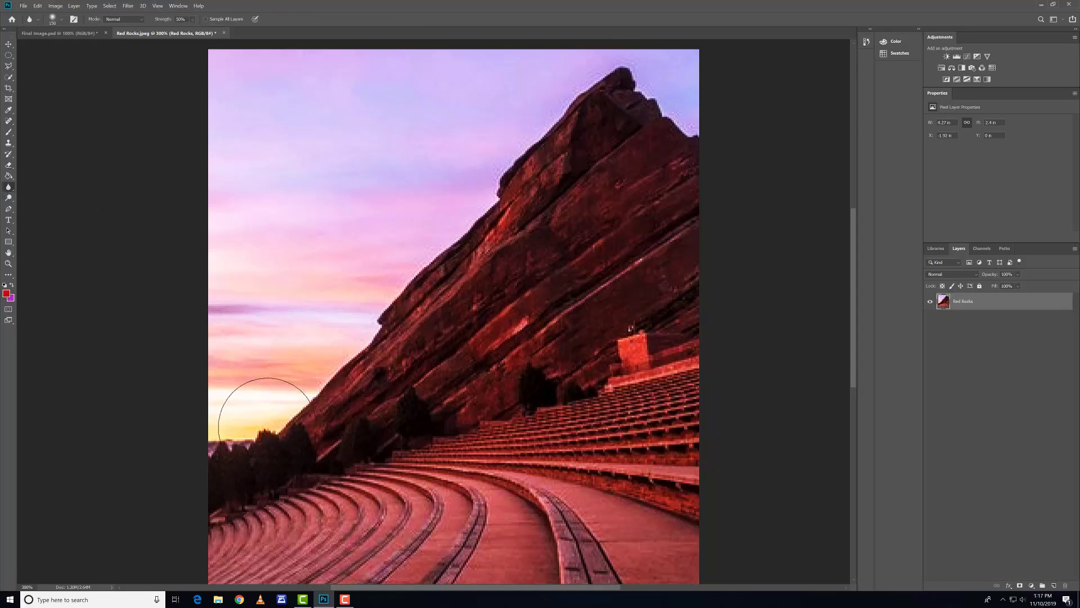
key(bracketleft)
key(bracketleft)
key(bracketleft)
key(bracketleft)
key(bracketleft)
key(bracketleft)
key(bracketleft)
key(bracketleft)
key(bracketleft)
key(bracketleft)
key(bracketleft)
key(bracketleft)
key(bracketleft)
mouse_move(296, 402)
mouse_down()
mouse_move(355, 367)
mouse_move(305, 414)
mouse_move(304, 400)
mouse_move(373, 340)
mouse_move(372, 349)
mouse_move(395, 302)
mouse_move(495, 204)
mouse_up()
drag(531, 145, 552, 129)
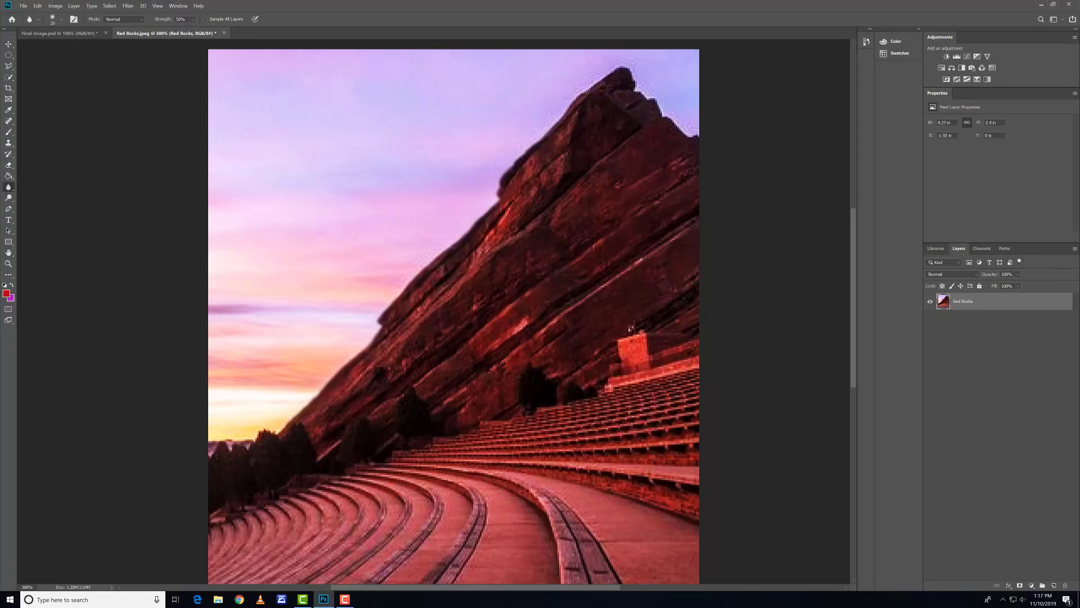
mouse_move(598, 83)
mouse_down()
mouse_move(627, 74)
mouse_move(691, 145)
mouse_move(669, 118)
mouse_move(670, 97)
mouse_move(672, 106)
mouse_move(622, 81)
mouse_move(583, 105)
mouse_up()
mouse_move(411, 266)
mouse_down()
mouse_move(441, 235)
mouse_move(415, 256)
mouse_move(435, 242)
mouse_move(428, 253)
mouse_move(439, 251)
mouse_move(414, 265)
mouse_move(431, 246)
mouse_move(410, 275)
mouse_move(421, 250)
mouse_up()
Step: Open the Playing Sax image from the Images folder
click(22, 5)
click(31, 24)
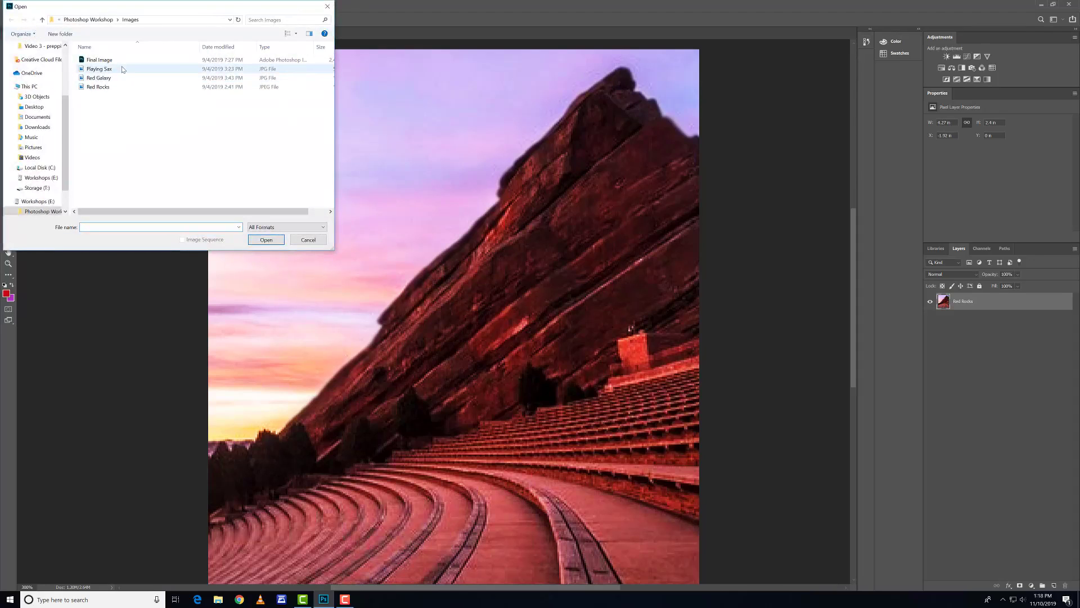
click(122, 69)
click(278, 241)
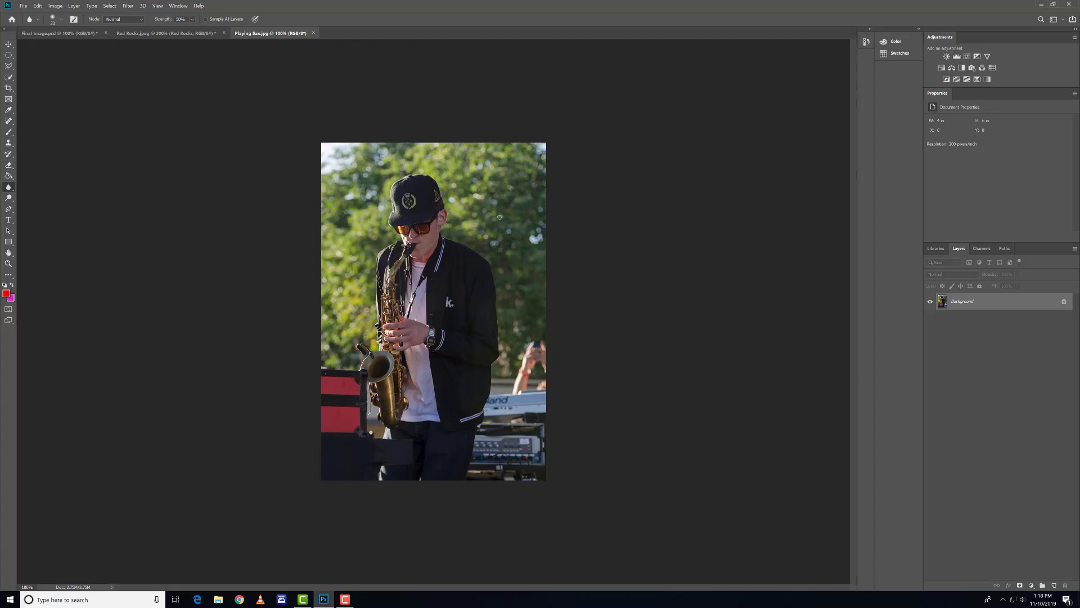
Step: Unlock the photo's background layer and rename it 'Playing Sax'
click(1063, 301)
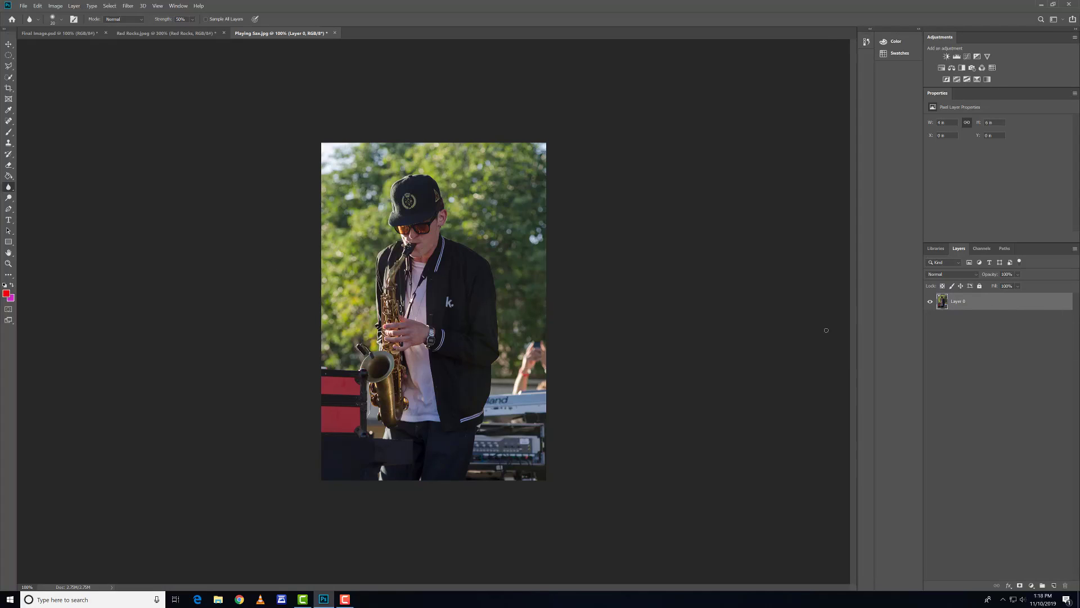
double_click(961, 304)
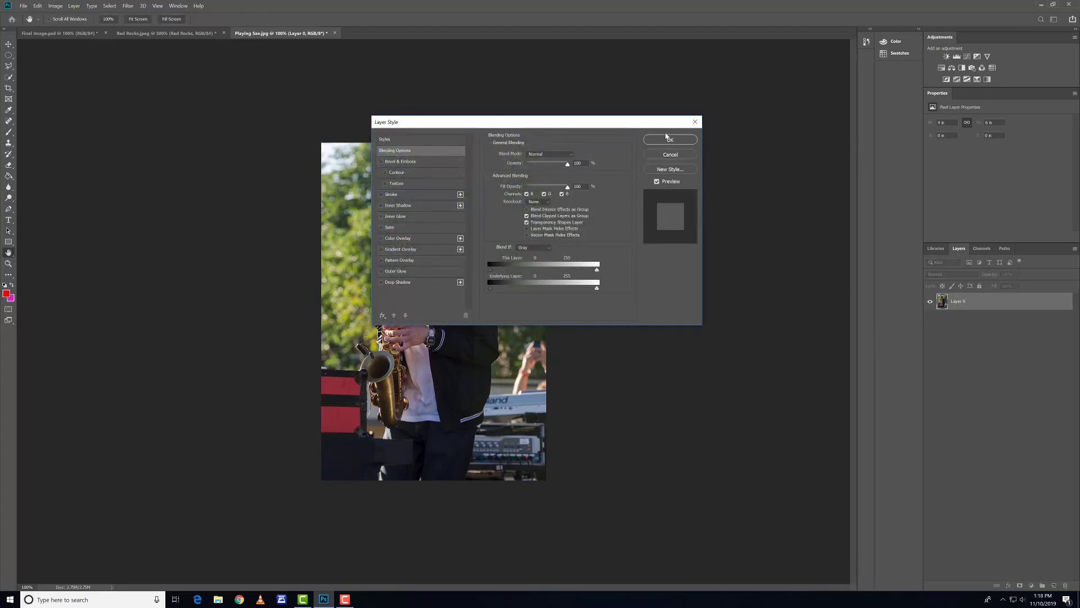
click(669, 151)
double_click(957, 301)
text(Playing Sax)
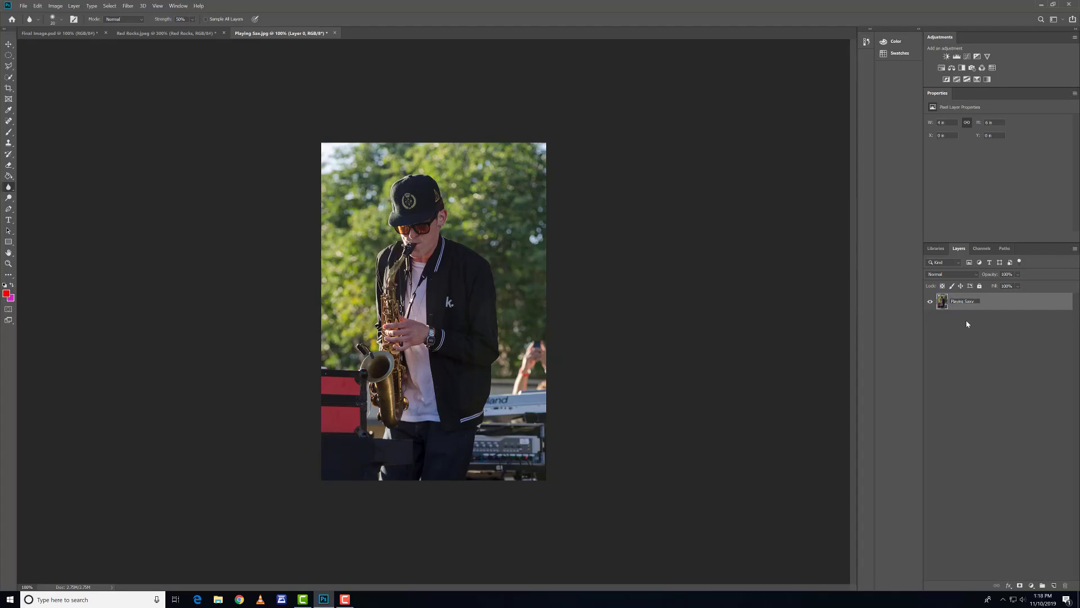
click(650, 300)
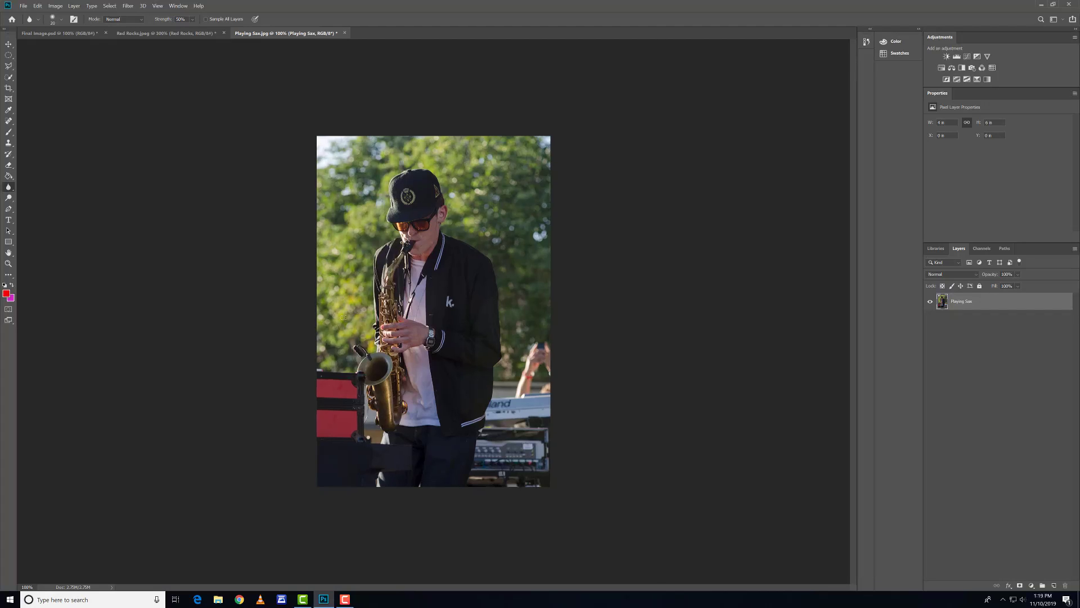
Step: At 200% zoom, clone-stamp the saxophone bell's left edge from a nearby source
key(ctrl+plus)
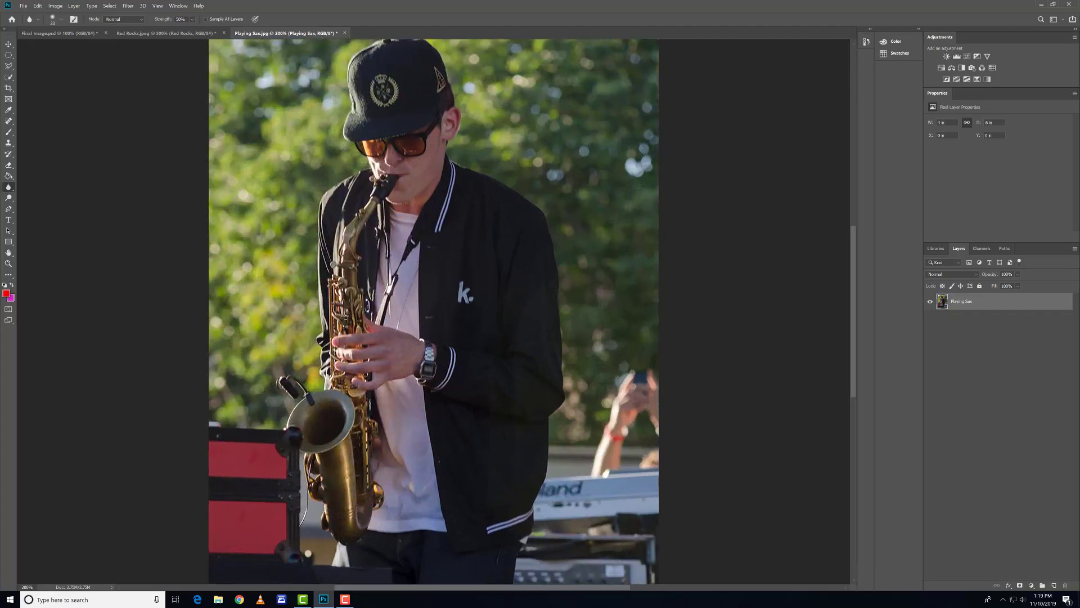
click(9, 143)
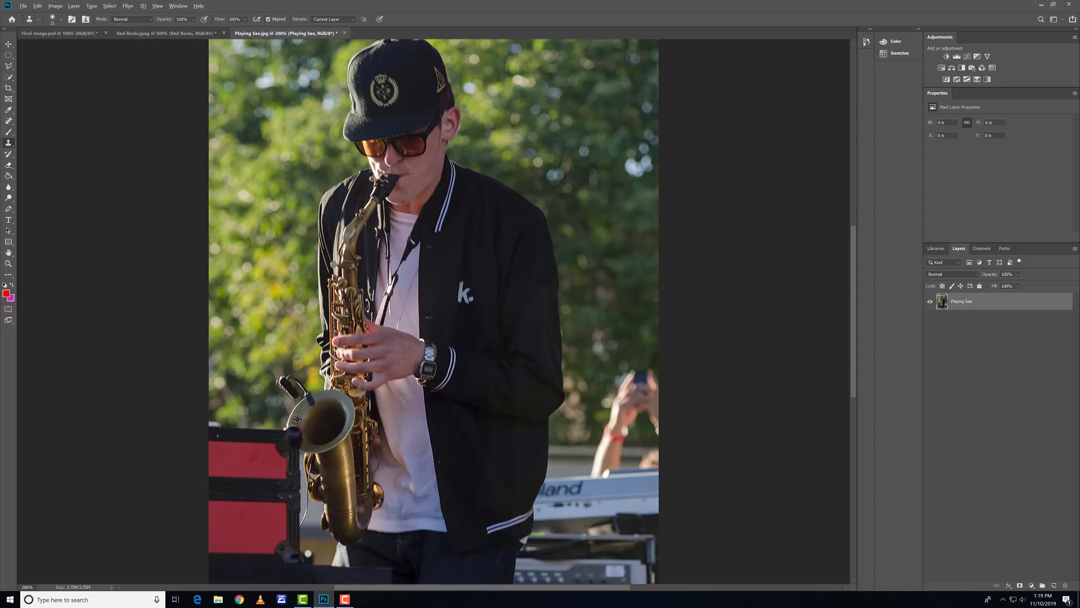
alt+click(299, 419)
click(292, 430)
drag(292, 430, 307, 449)
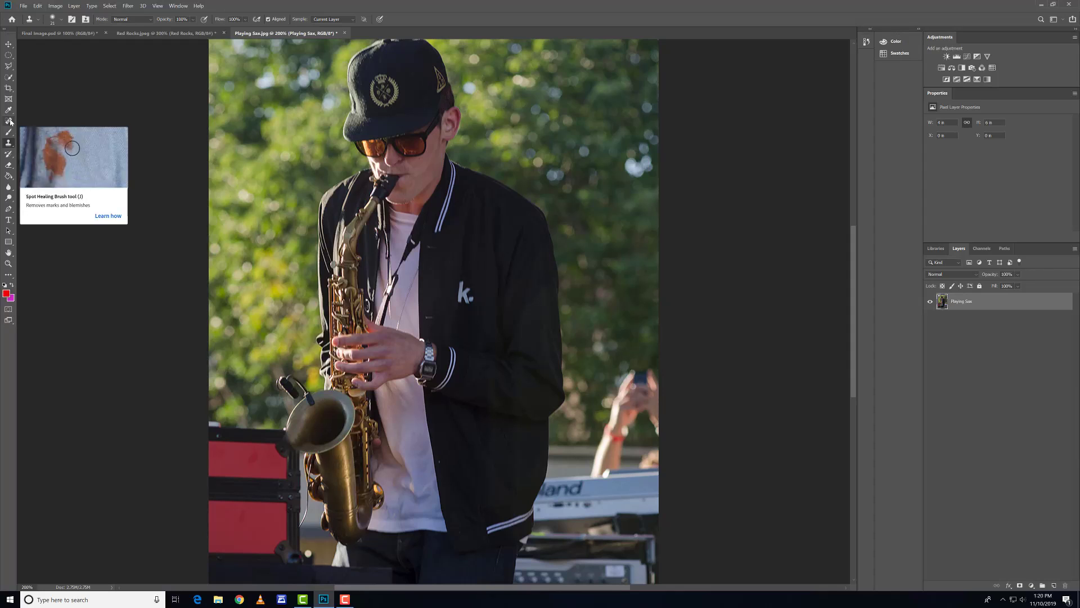
Step: Select the Spot Healing Brush tool
click(10, 121)
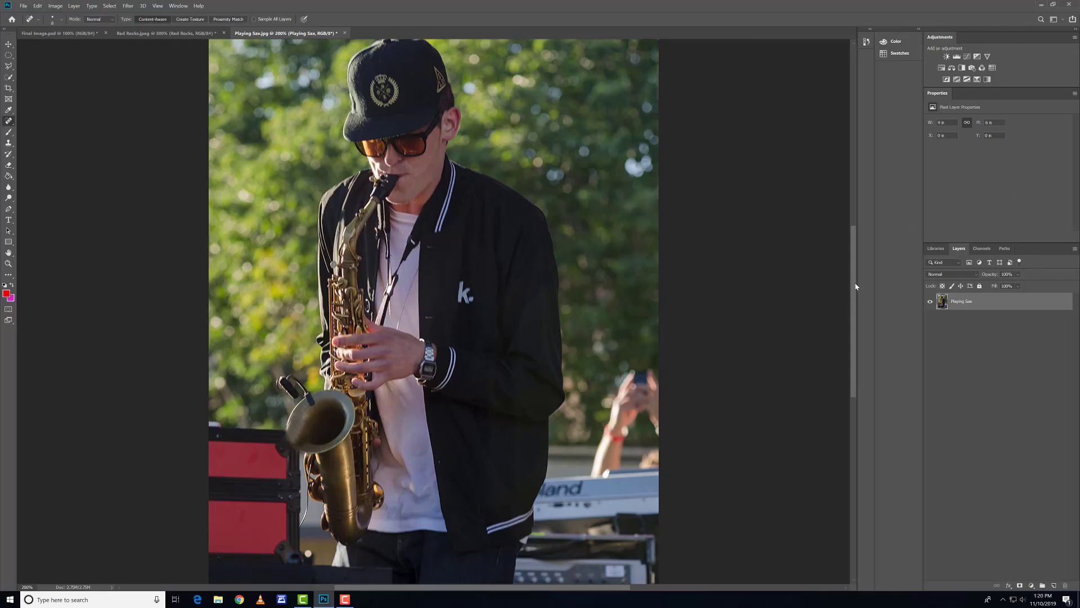
Step: Create a Levels 1 adjustment layer from the Adjustments panel
scroll(852, 283, up, 3)
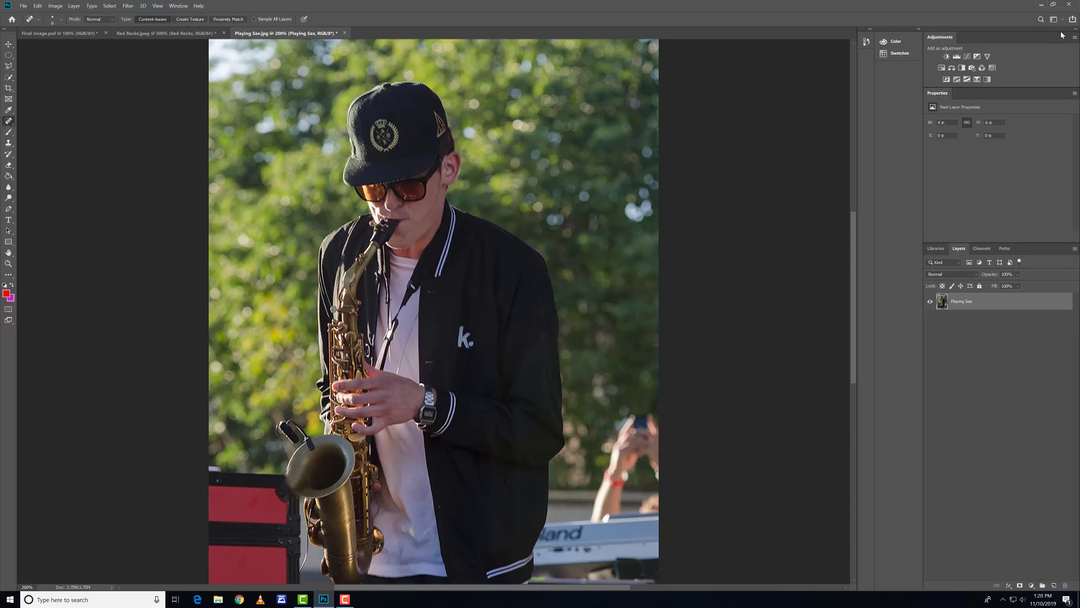
click(957, 58)
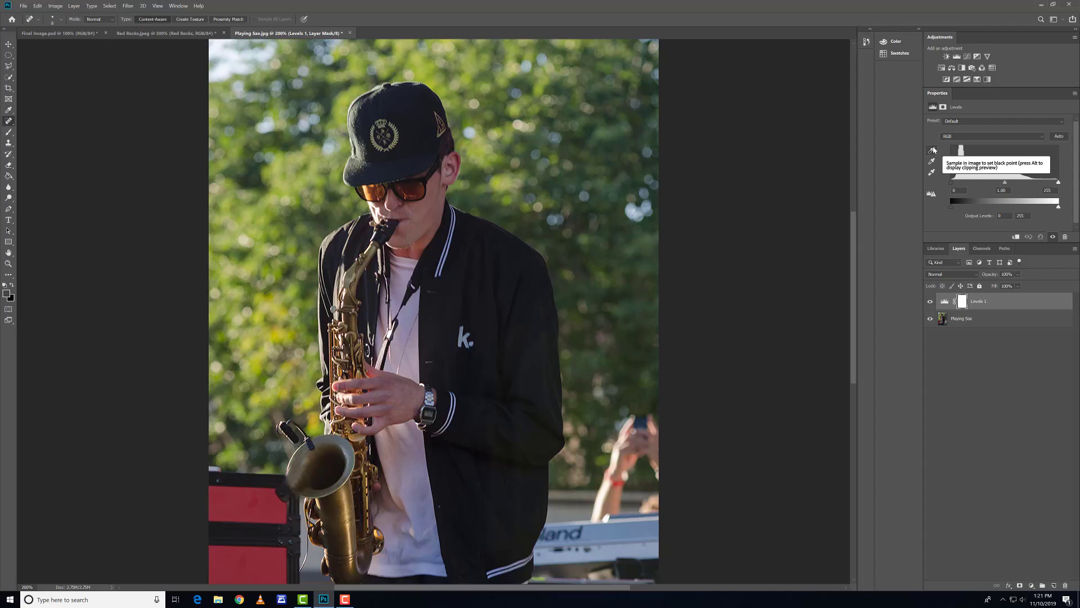
Step: Sample the black jacket with the Levels black-point eyedropper
click(932, 150)
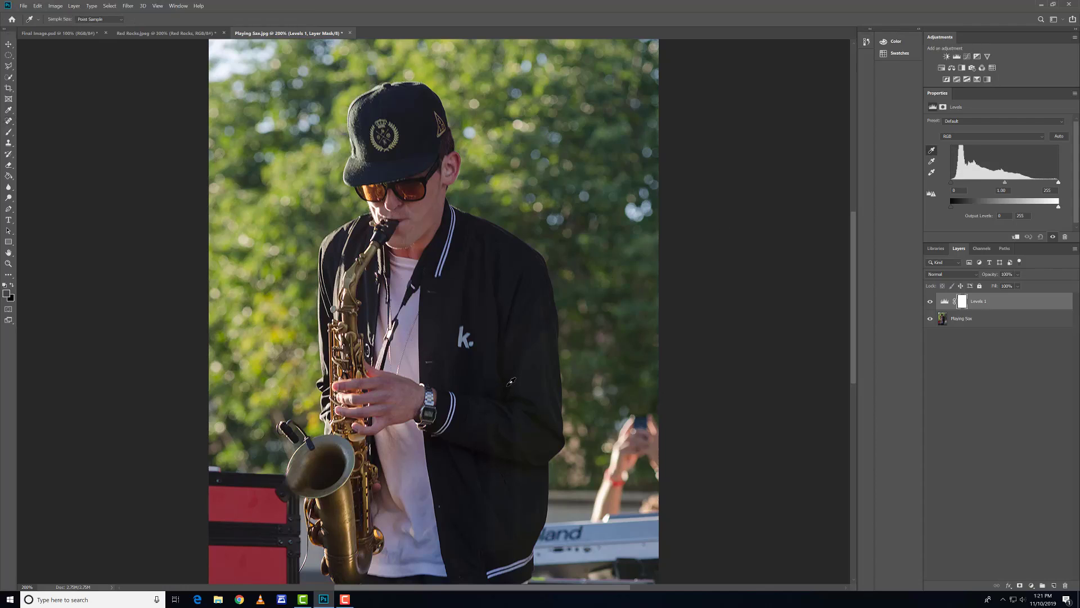
click(511, 381)
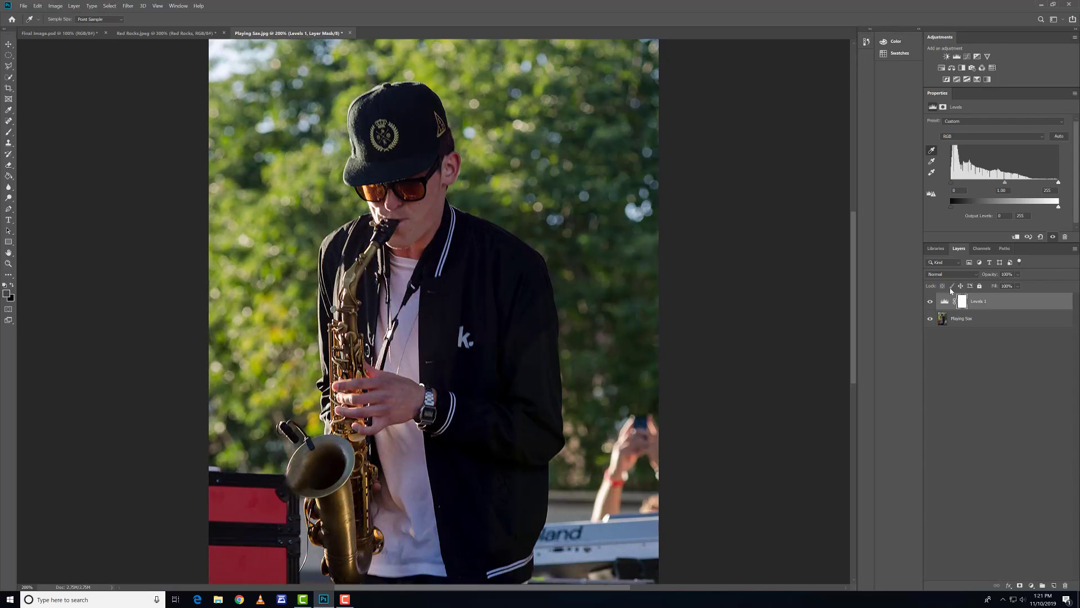
Step: Try Levels eyedropper samples on the shirt and collar, then set the black point from the dark jacket
click(932, 173)
click(391, 334)
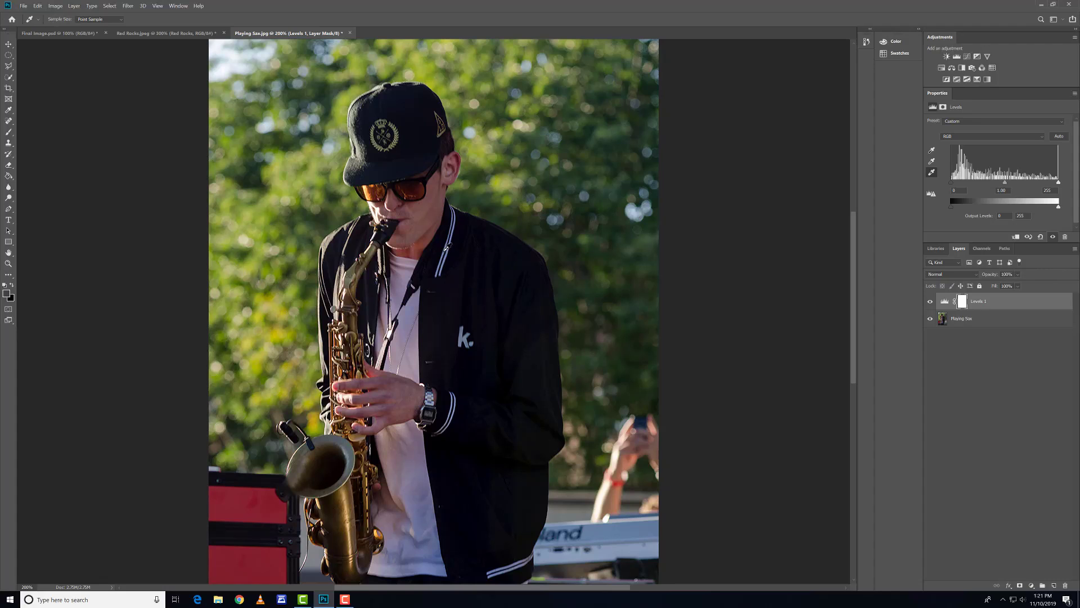
click(445, 251)
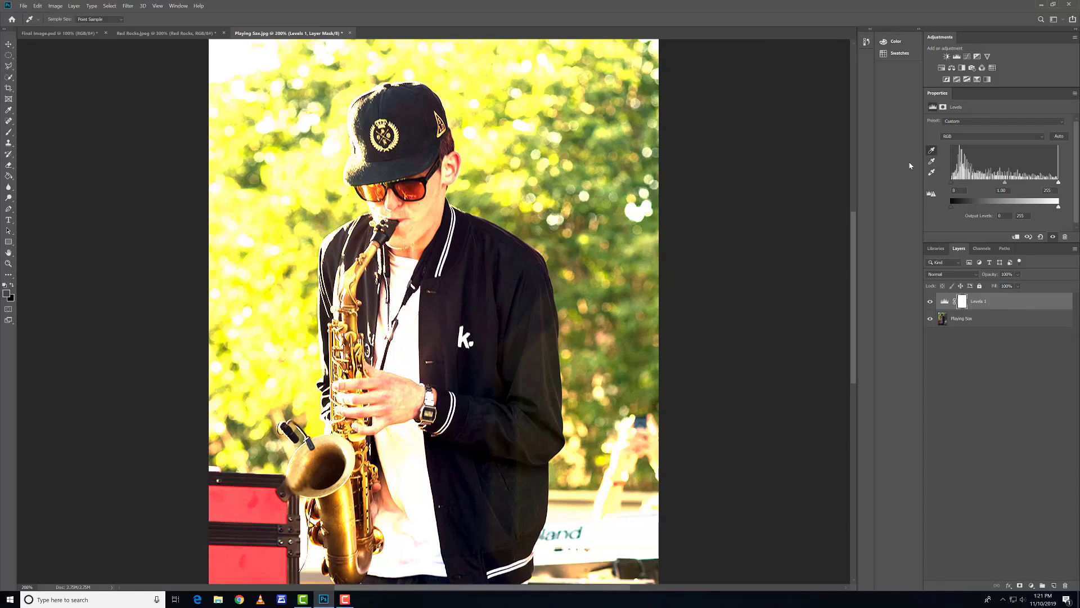
click(510, 385)
click(508, 393)
click(505, 397)
Step: Set the Levels white point from the white shirt near the watch, then toggle Levels 1 off and on to compare
click(931, 172)
click(404, 344)
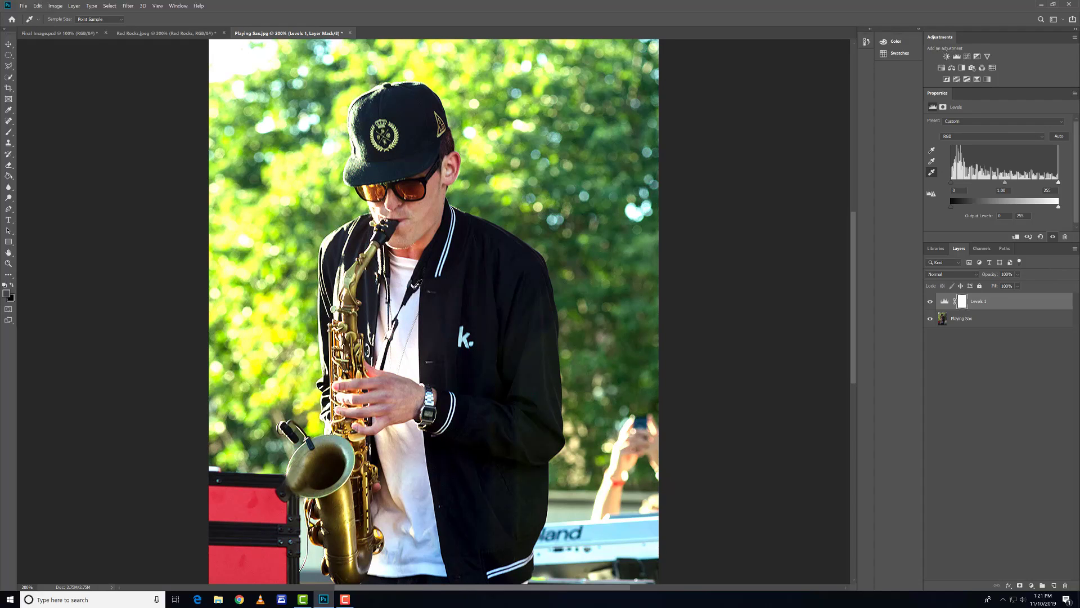
click(416, 284)
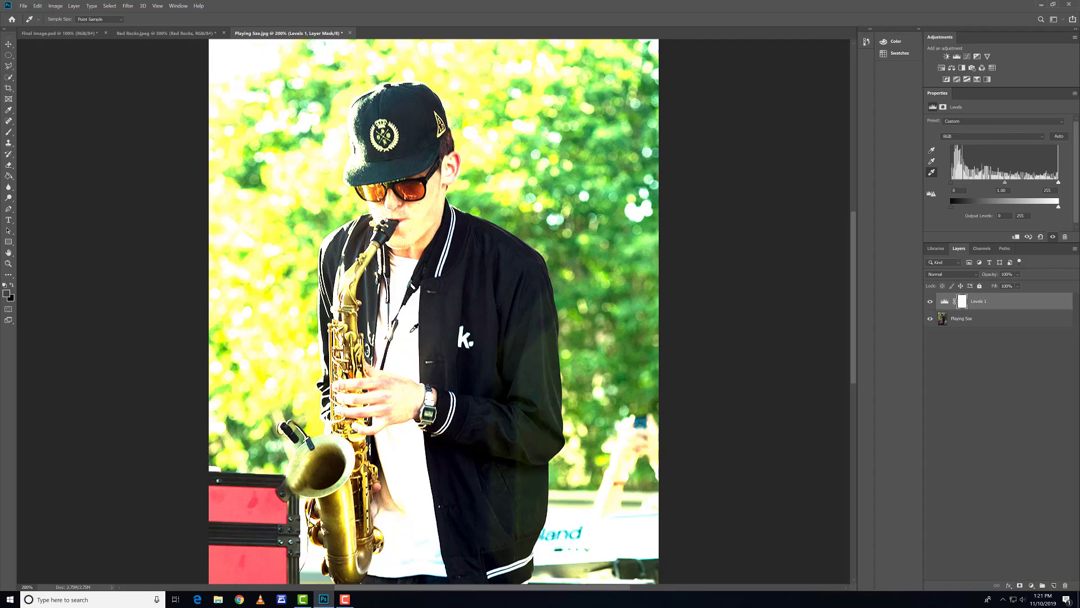
click(414, 329)
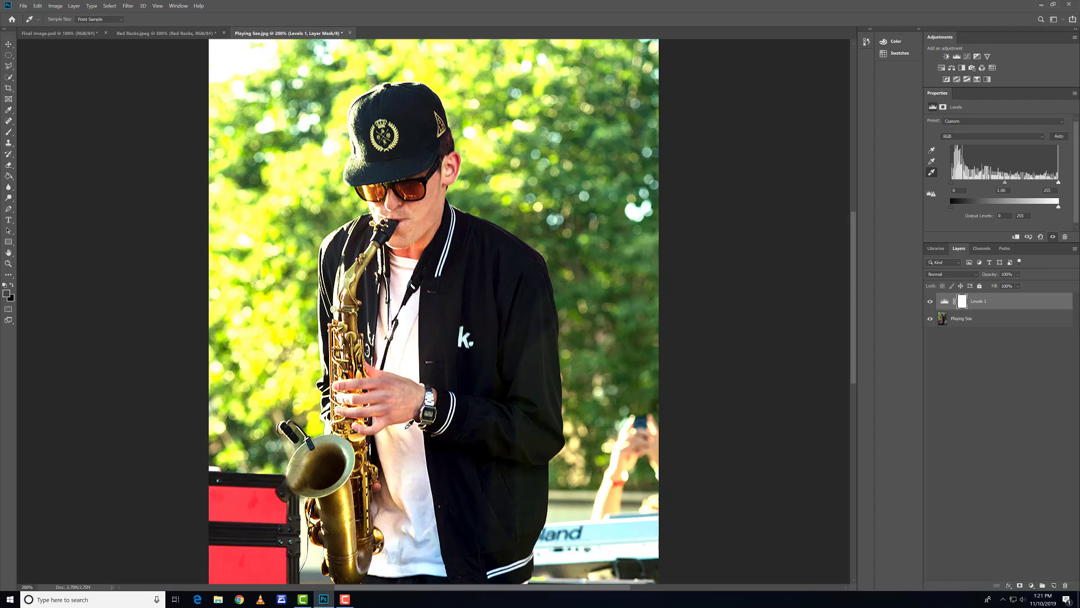
click(403, 428)
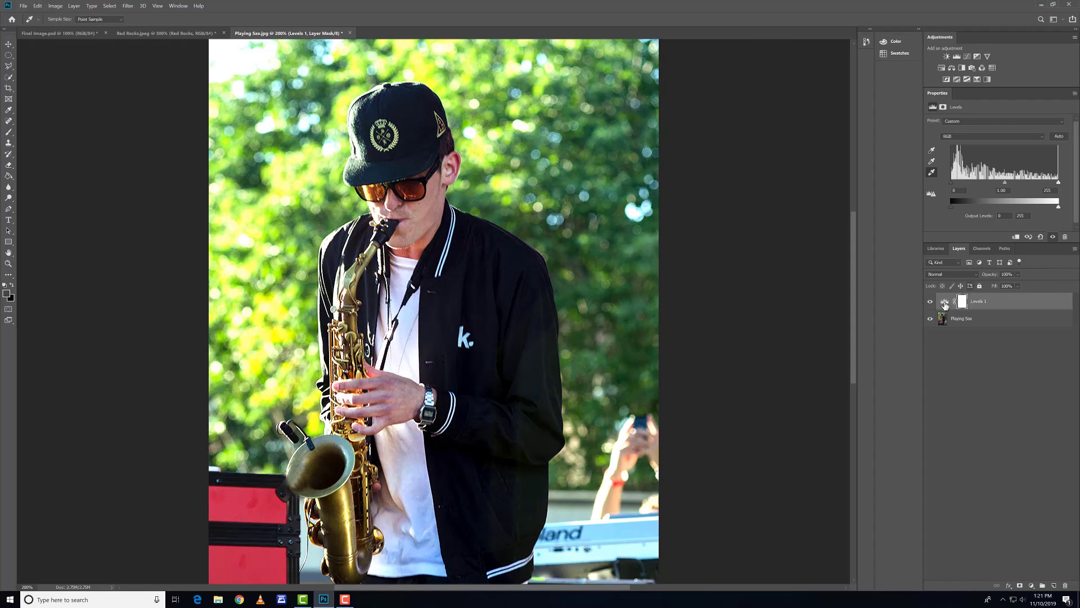
click(930, 304)
click(930, 303)
Step: Merge the Levels 1 adjustment down into the Playing Sax photo layer
right_click(1006, 304)
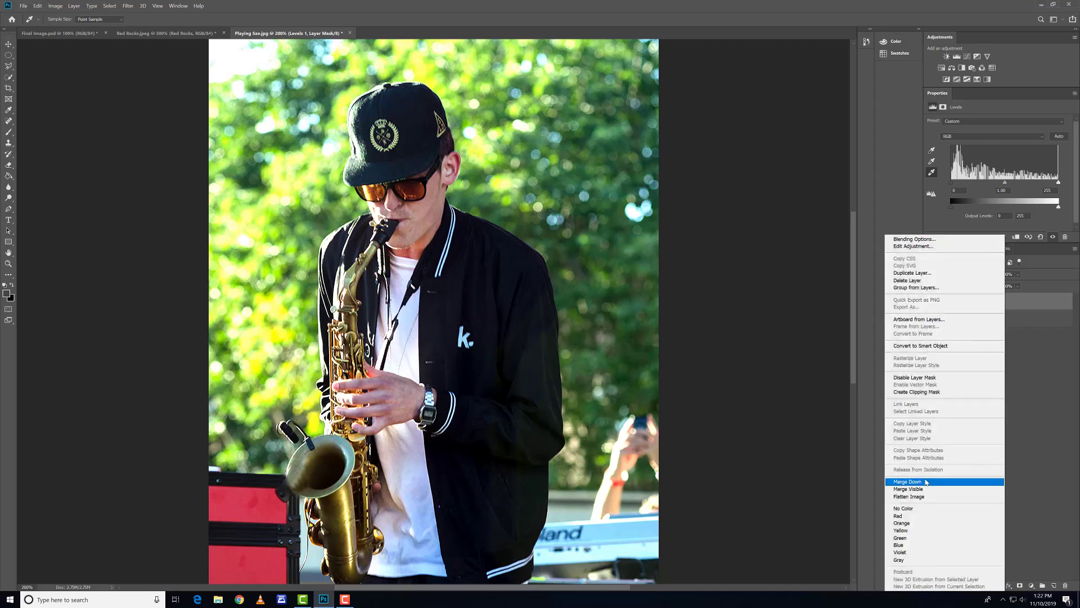
key(j)
click(926, 482)
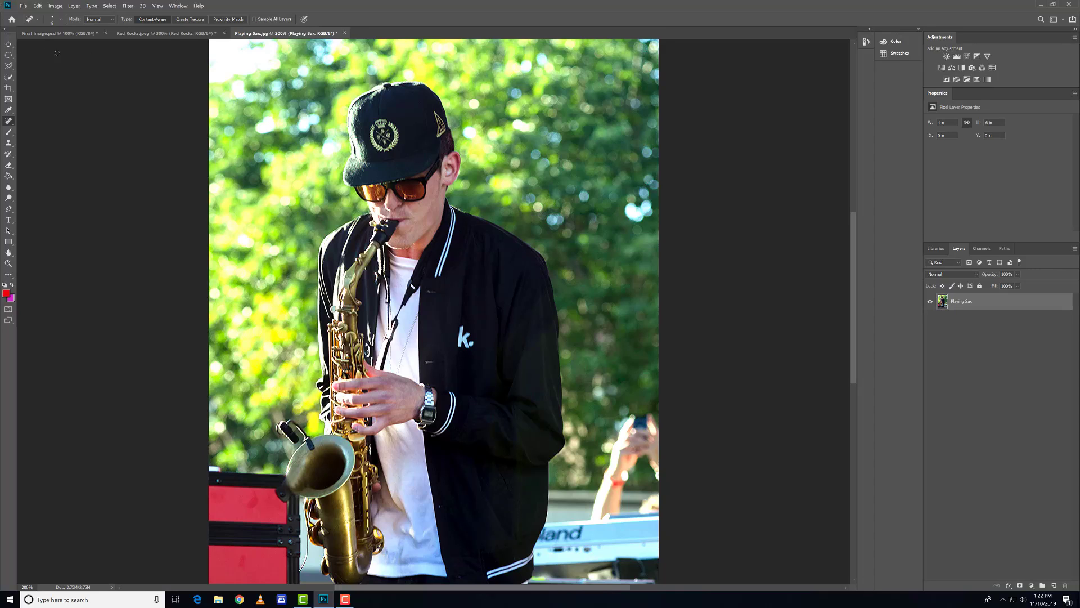
Step: Quick-select the saxophonist with a size 10 brush, covering his cap, face, ear, jacket and shirt
click(9, 77)
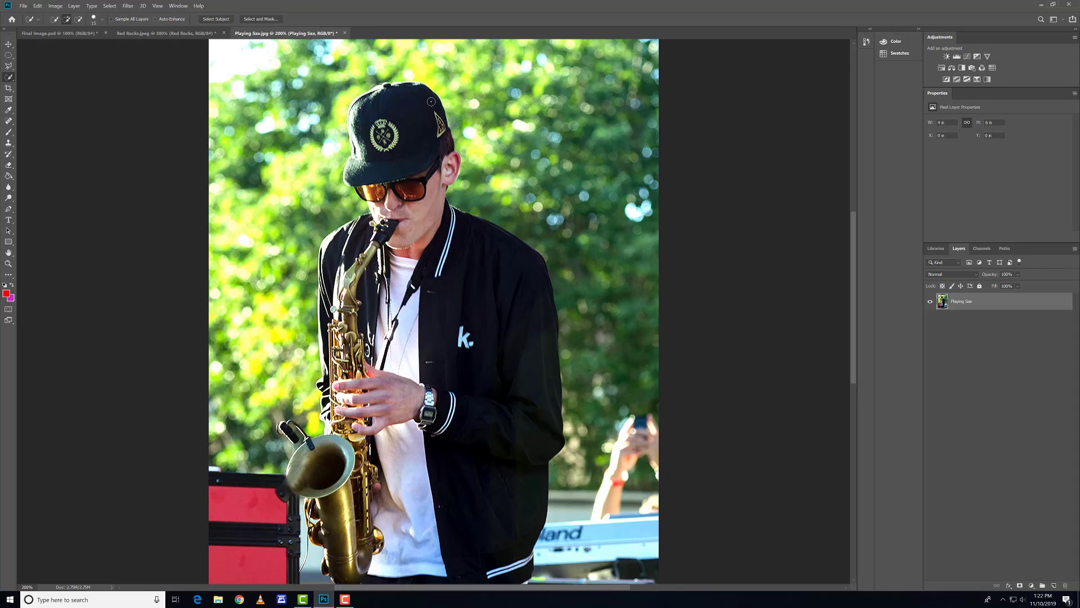
key(bracketleft)
mouse_move(406, 124)
mouse_down()
mouse_move(399, 219)
mouse_move(416, 249)
mouse_up()
mouse_move(360, 165)
mouse_down()
mouse_move(348, 176)
mouse_move(363, 90)
mouse_move(344, 96)
mouse_up()
mouse_move(453, 154)
mouse_down()
mouse_move(391, 253)
mouse_move(377, 213)
mouse_move(376, 248)
mouse_move(353, 279)
mouse_up()
mouse_move(452, 247)
mouse_down()
mouse_move(439, 272)
mouse_move(506, 315)
mouse_up()
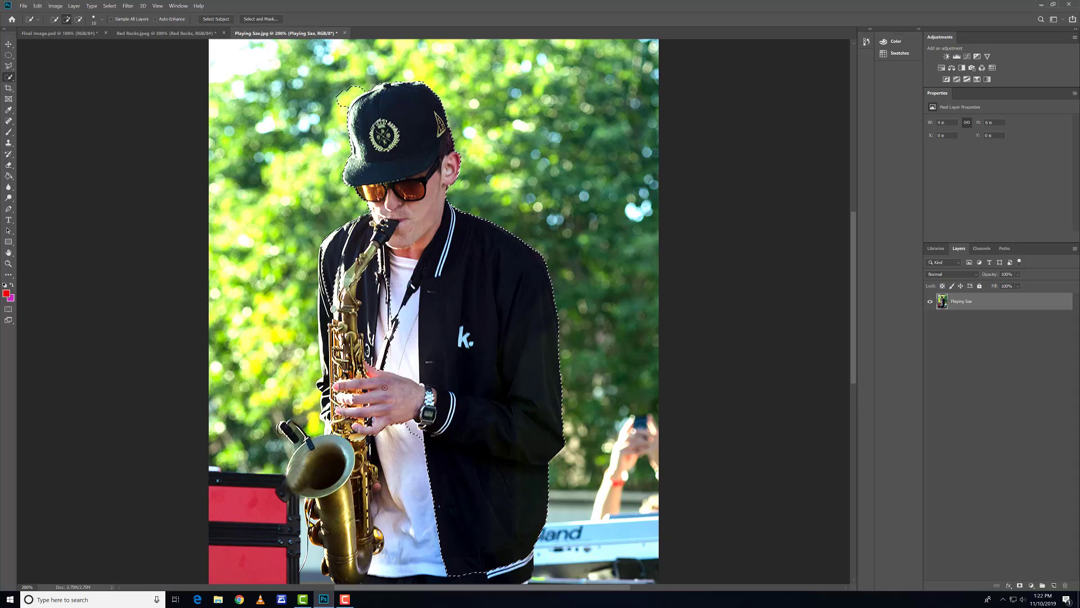
drag(483, 439, 407, 490)
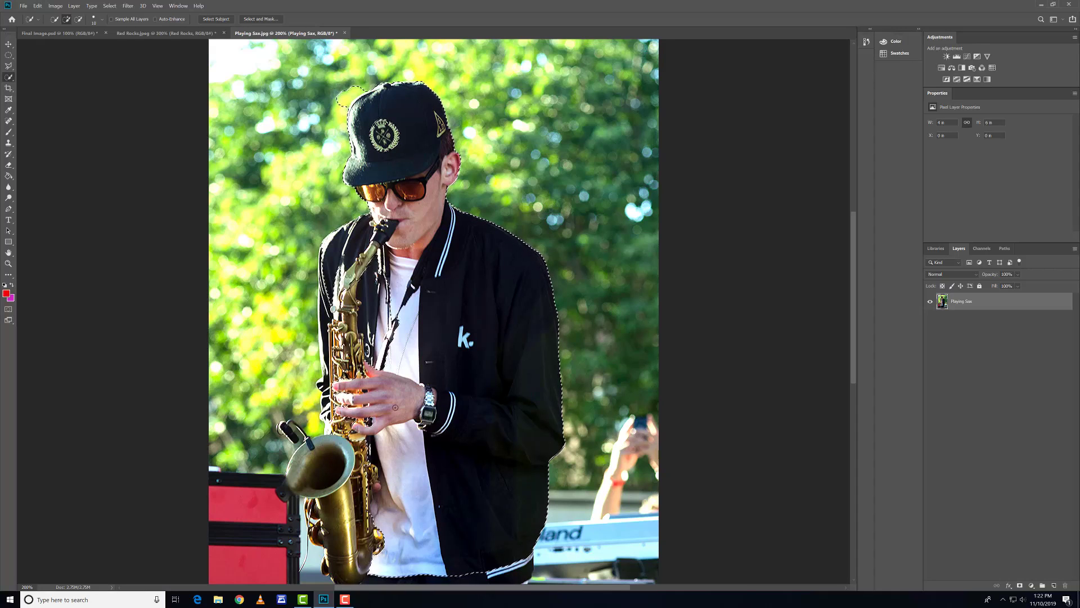
Step: Zoom out and switch Quick Selection to subtract mode to trim background from the selection
key(ctrl+minus)
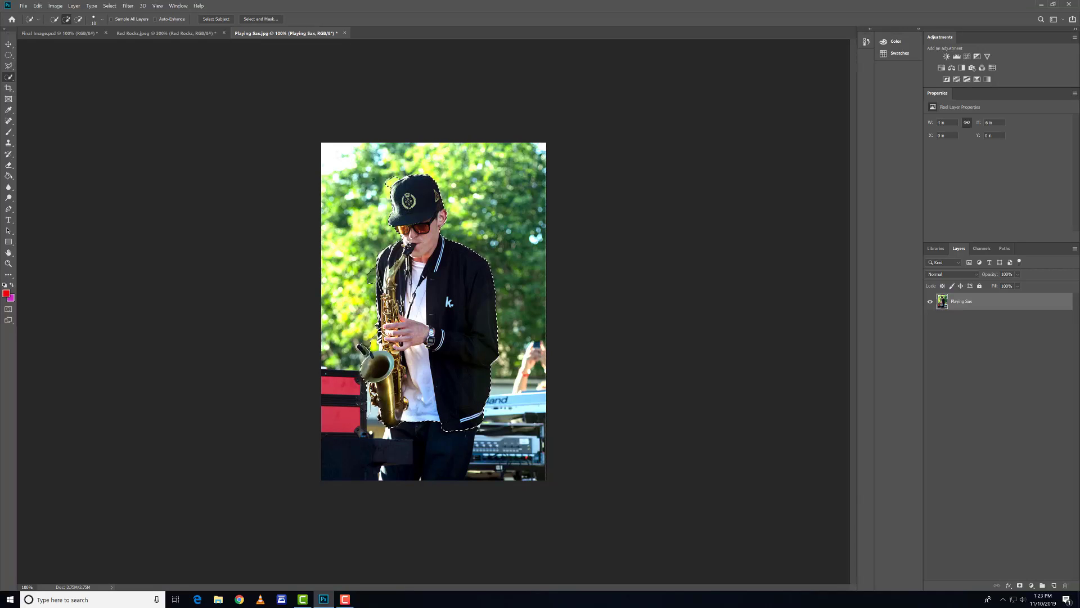
key(alt)
key(alt)
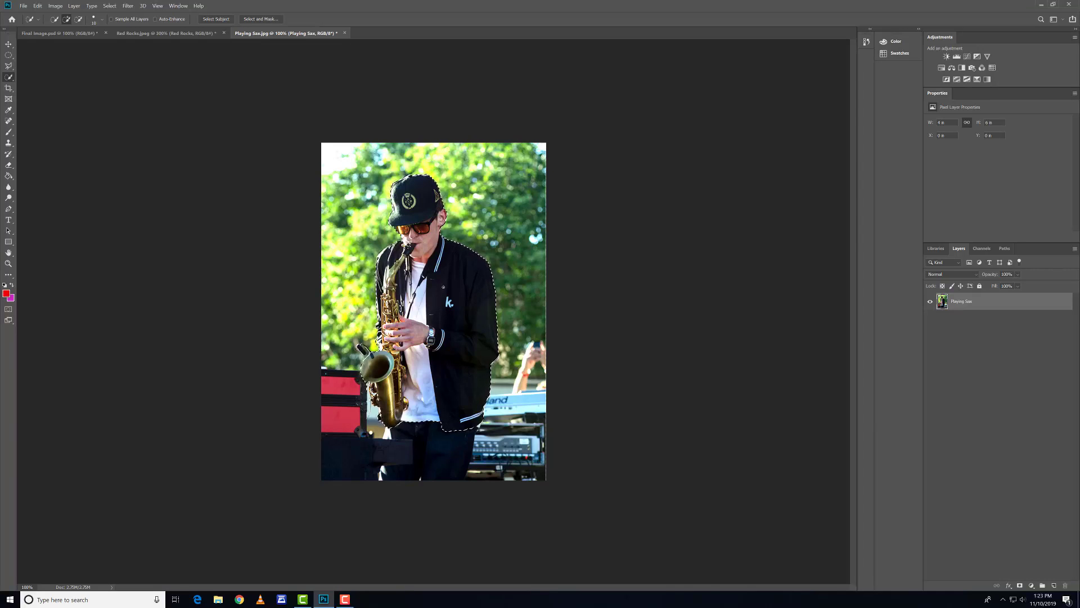
Step: Copy the selected saxophonist from all layers and paste him into the Red Rocks document as Layer 1
click(37, 6)
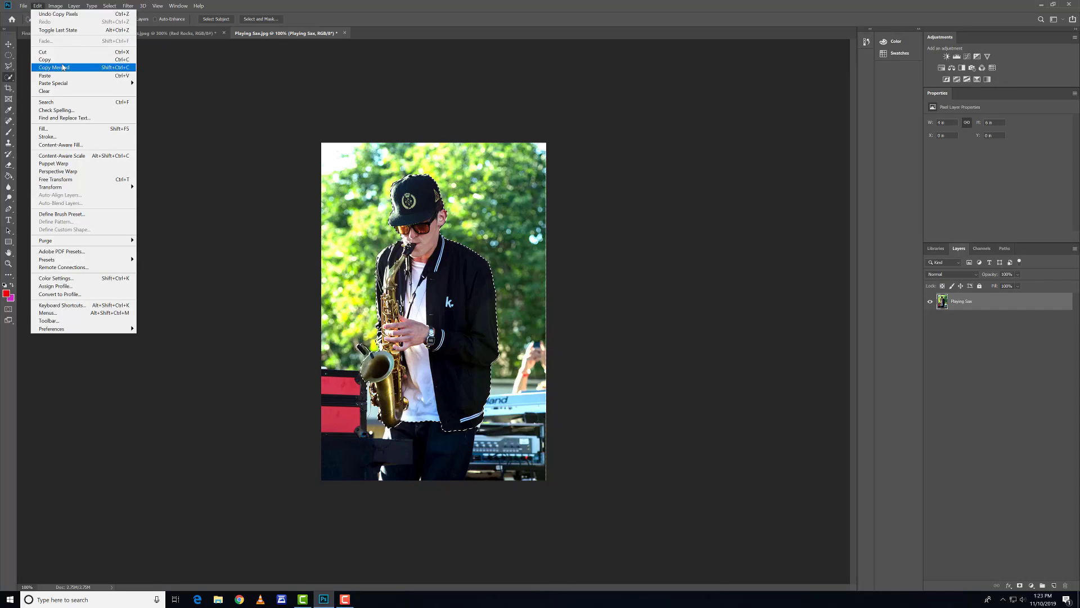
click(63, 67)
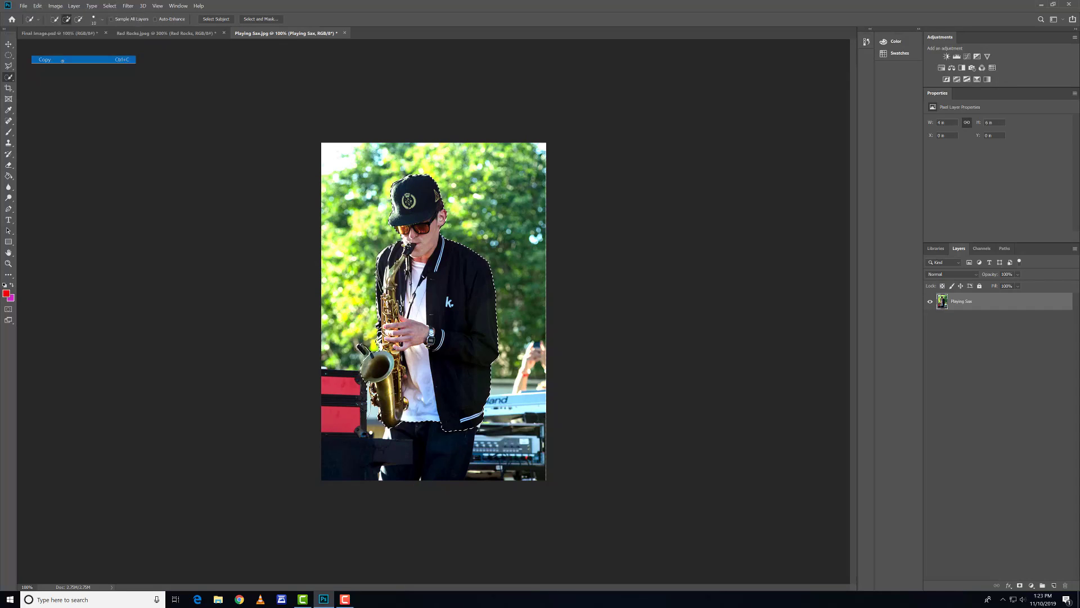
click(163, 37)
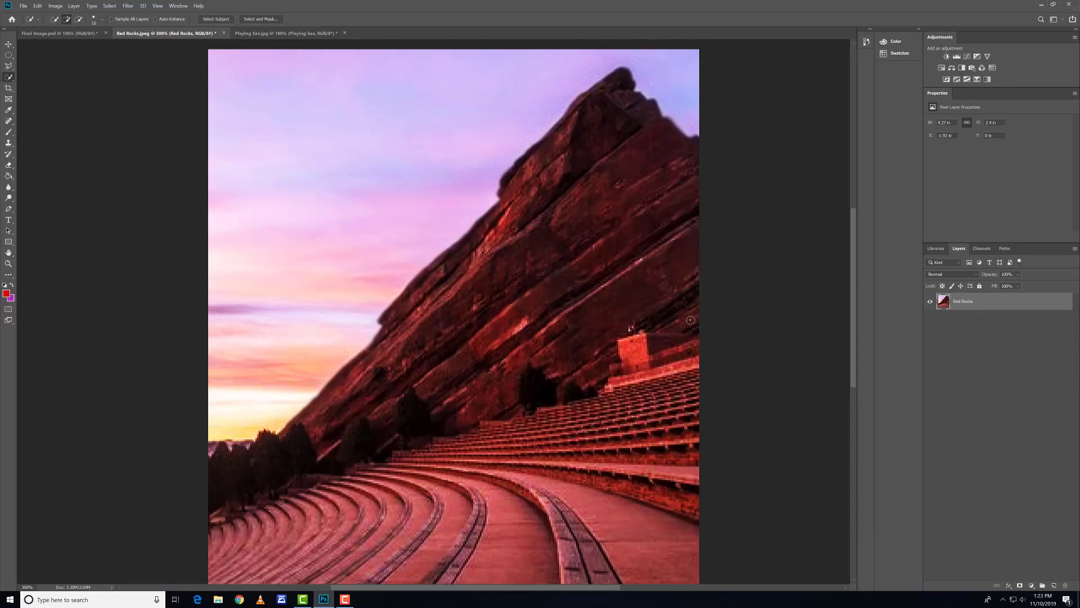
key(ctrl+minus)
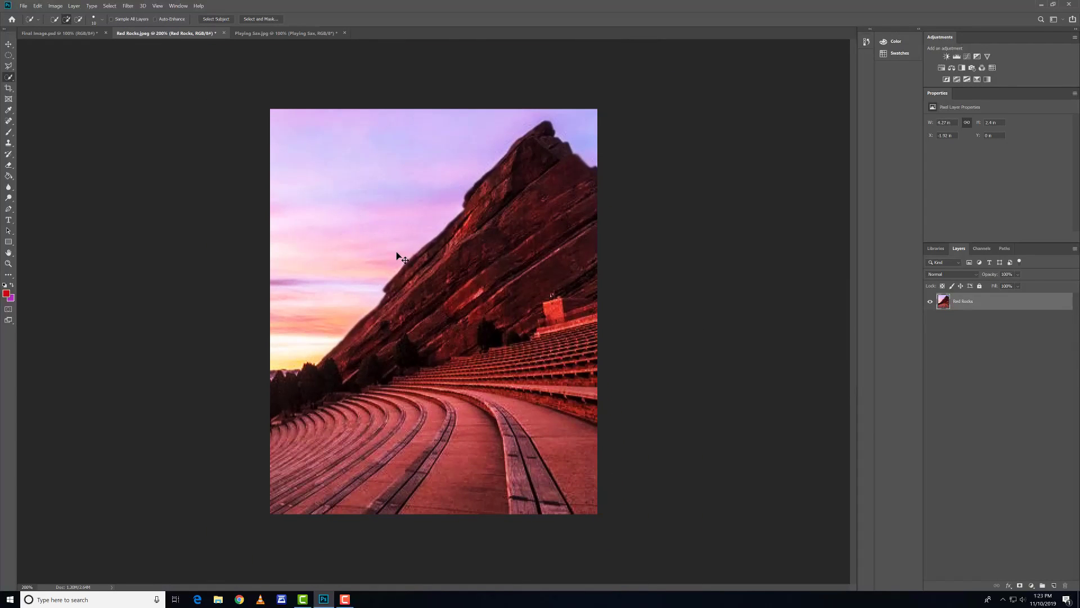
key(ctrl+v)
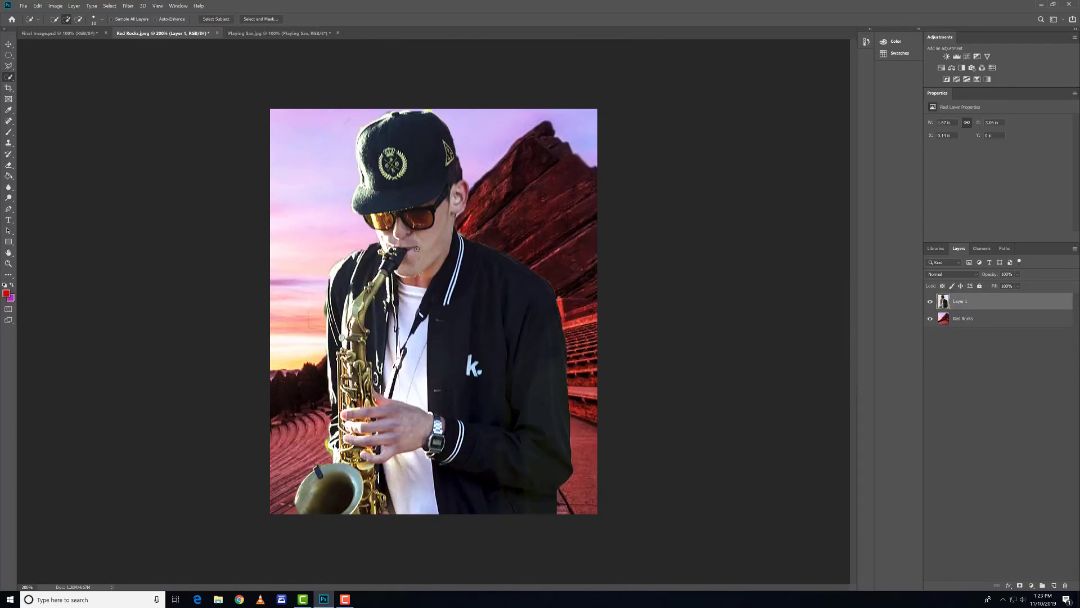
click(38, 5)
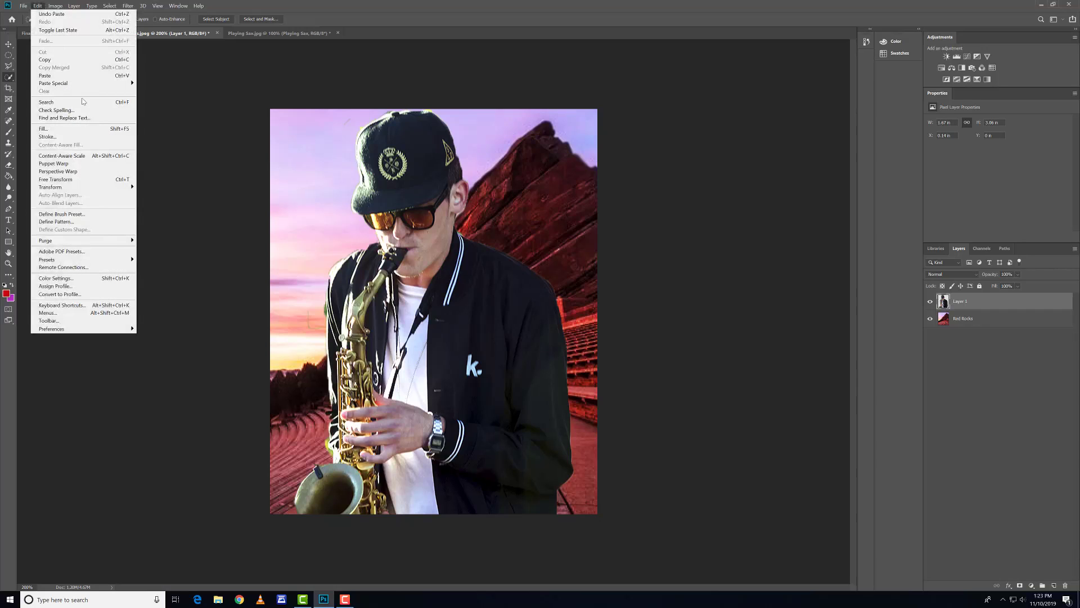
click(501, 238)
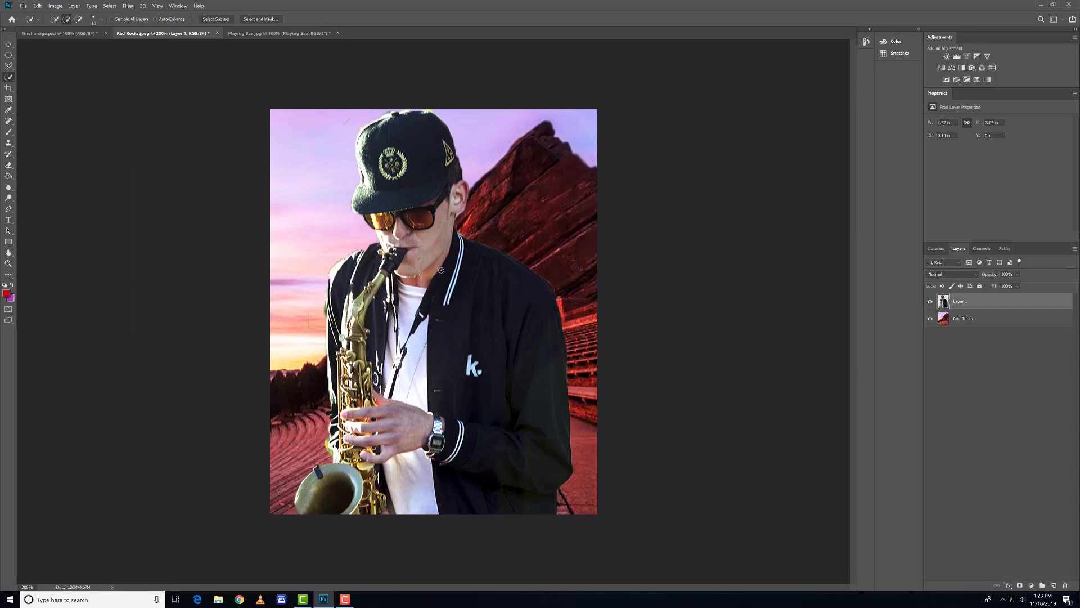
Step: Drag the sax player layer with the Move tool to position him over the rocks
key(v)
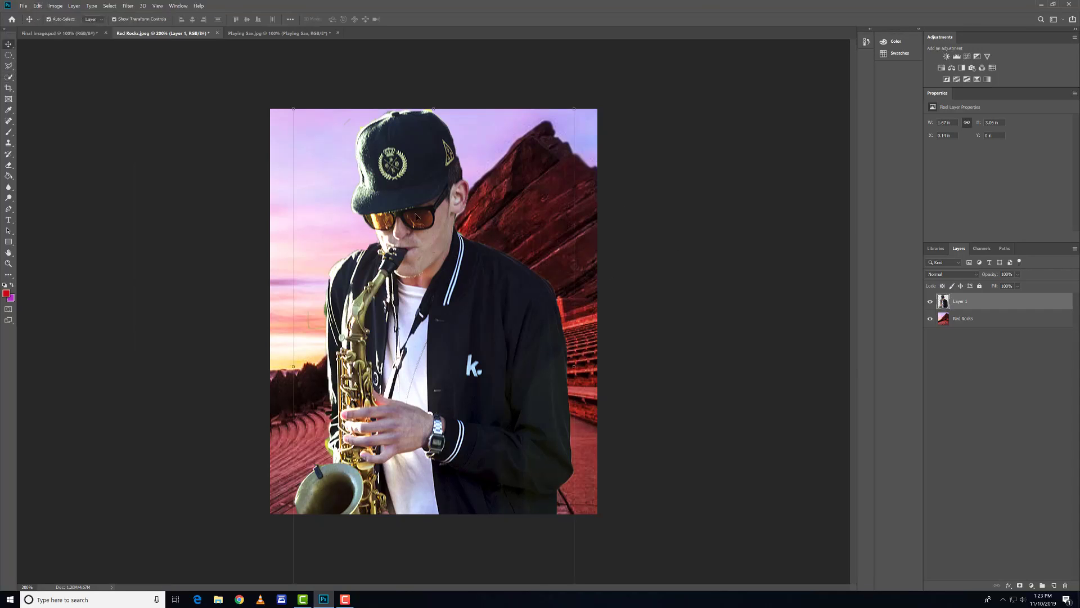
drag(428, 271, 499, 225)
drag(509, 263, 447, 271)
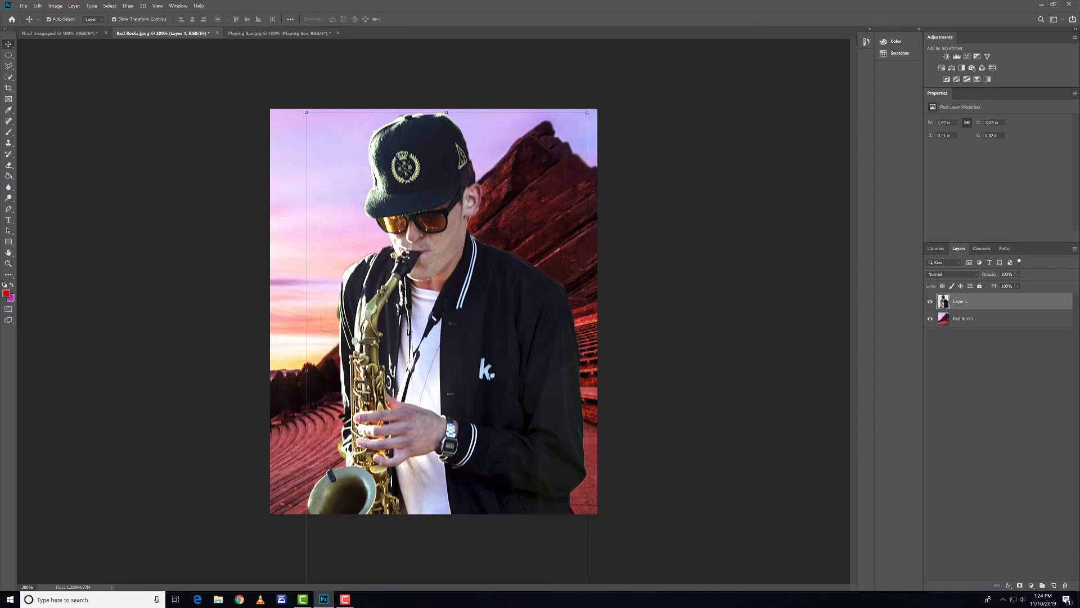
drag(417, 297, 414, 285)
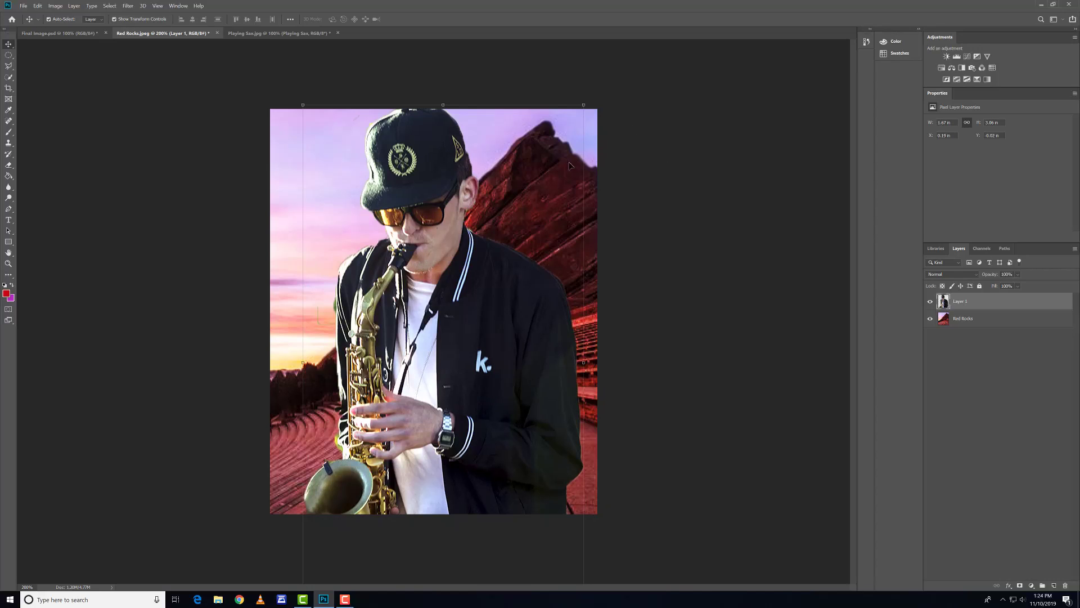
click(185, 205)
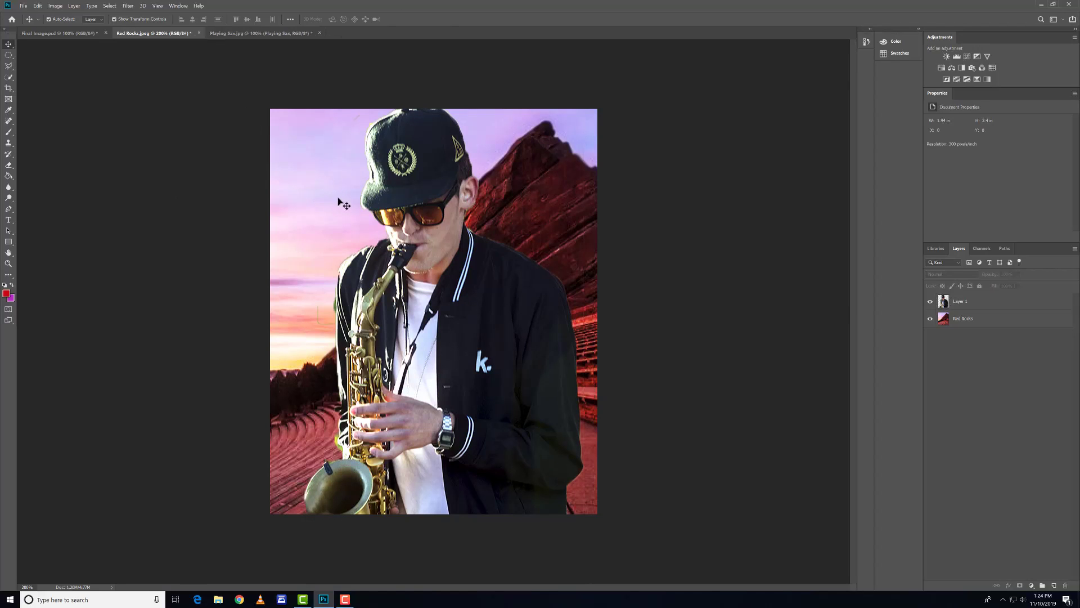
click(951, 301)
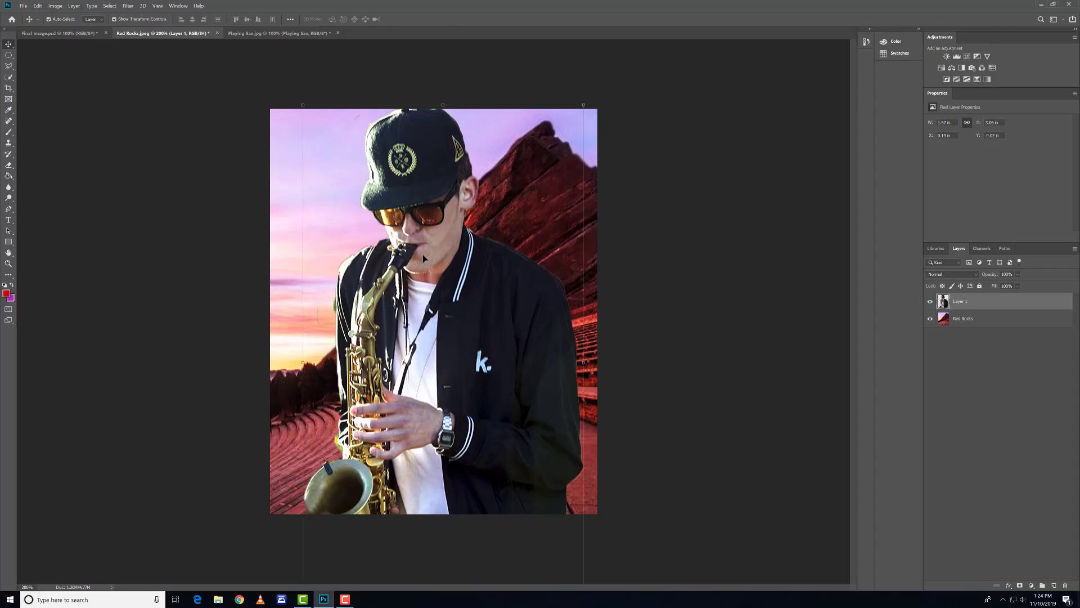
Step: Free Transform the sax player to under half size, about 46%, and place him right of centre
click(47, 7)
mouse_move(55, 6)
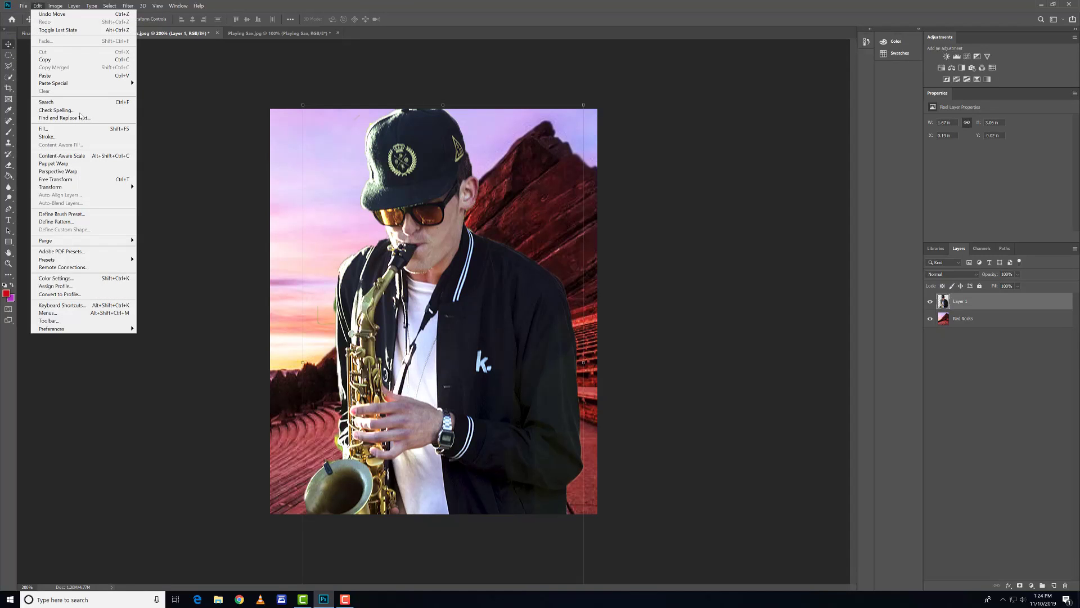
mouse_move(94, 189)
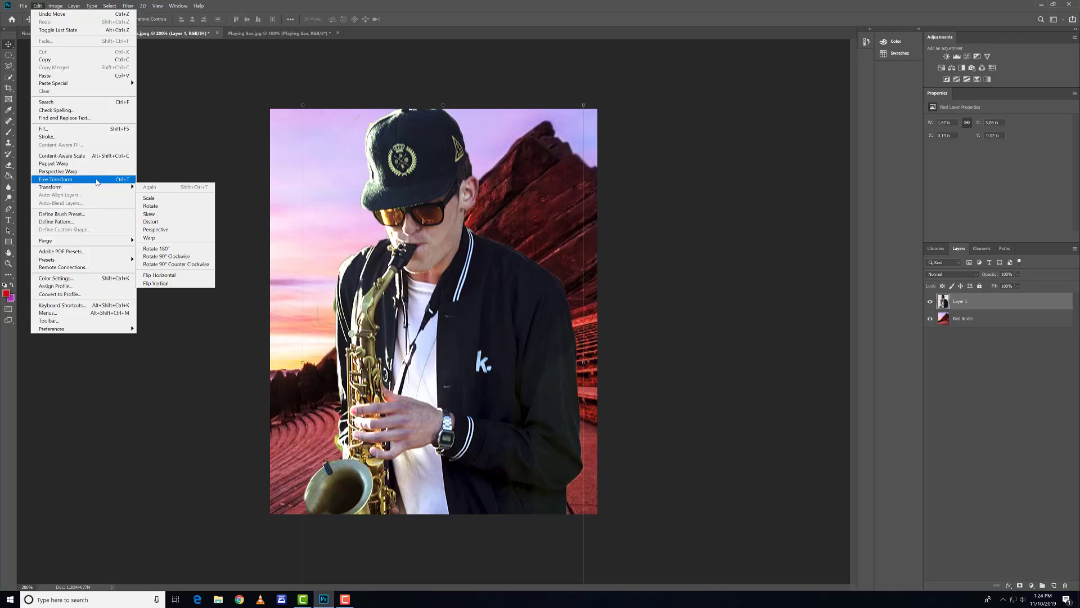
click(97, 180)
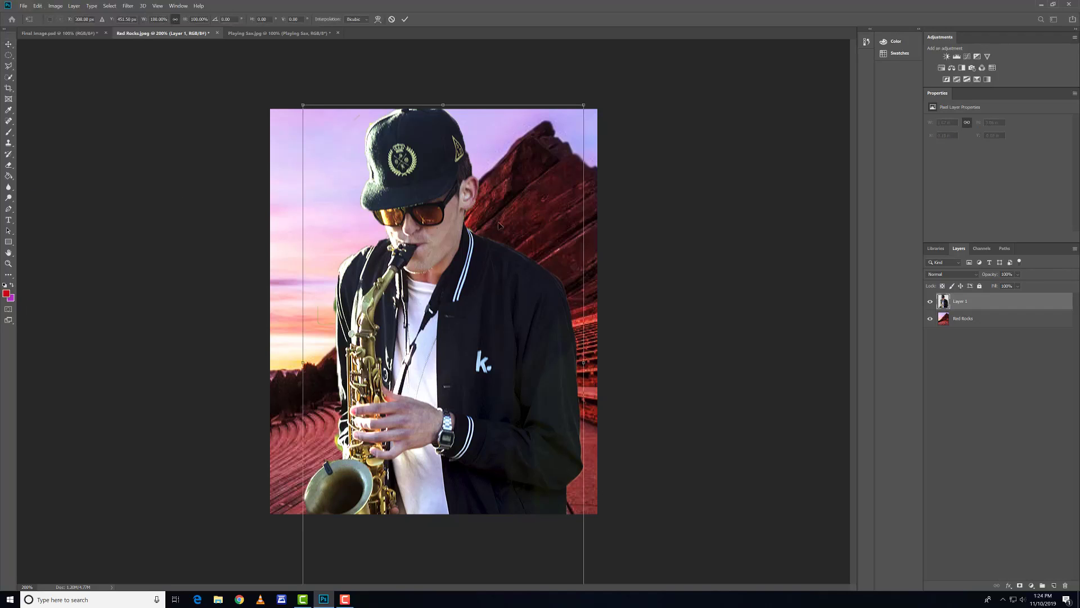
drag(584, 103, 441, 221)
drag(397, 426, 449, 319)
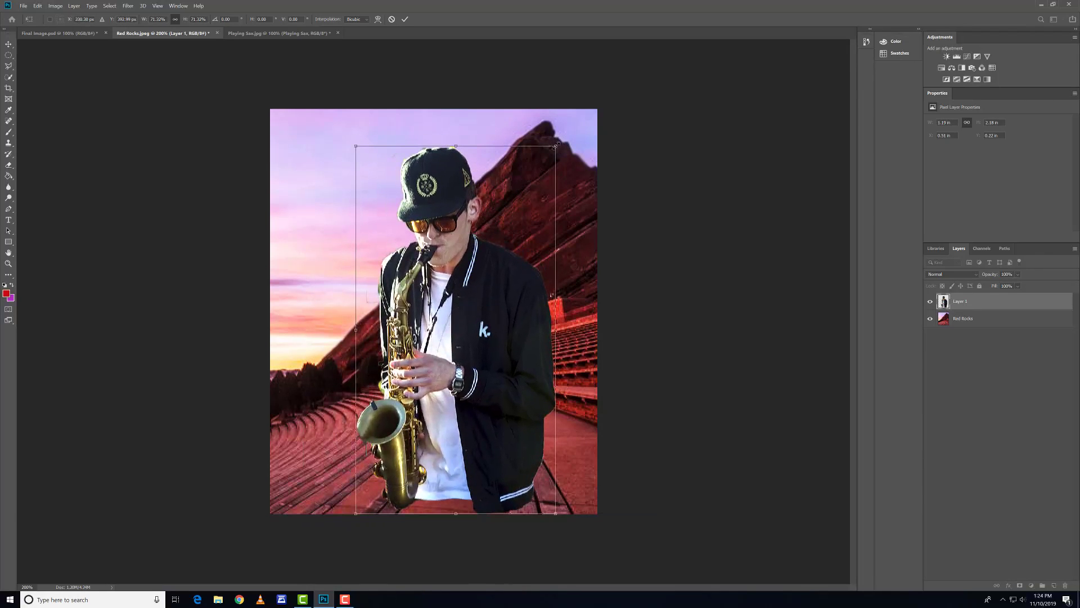
drag(555, 146, 451, 256)
drag(427, 411, 500, 350)
drag(558, 218, 550, 229)
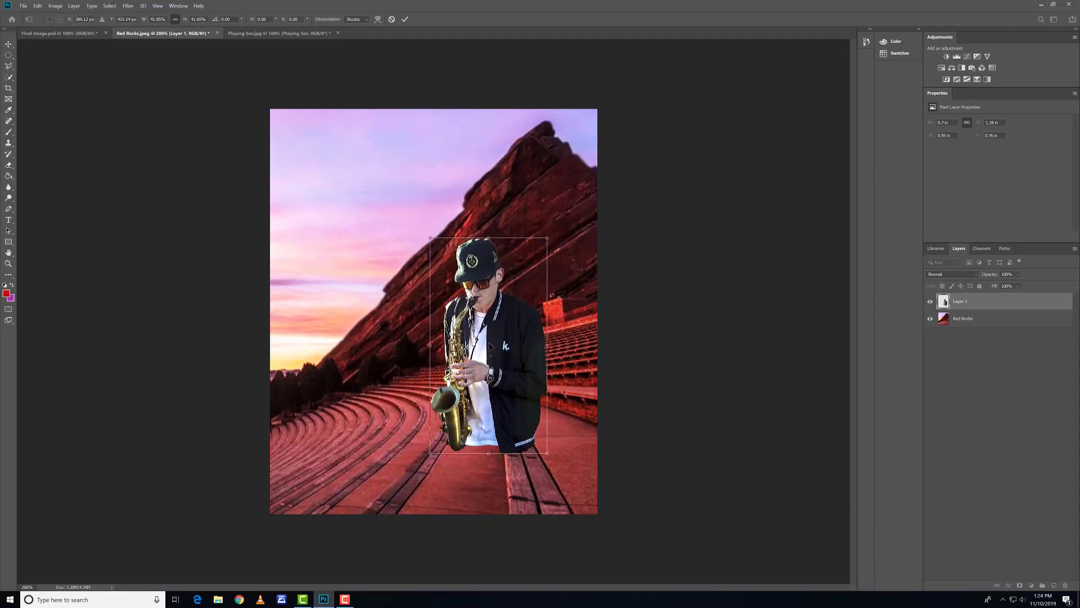
drag(488, 349, 502, 310)
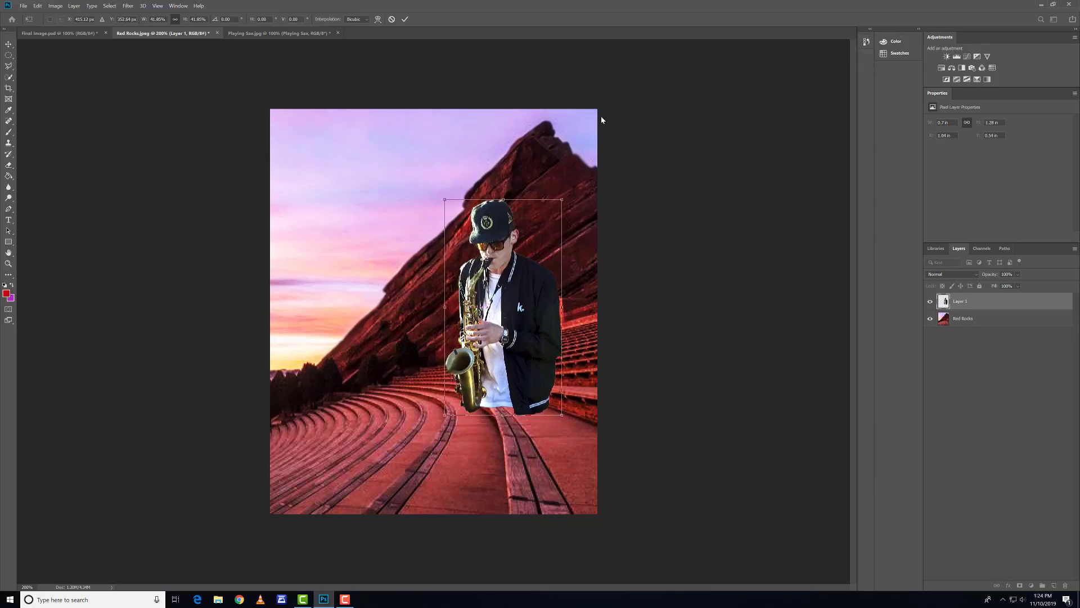
Step: Apply the transform and move the sax player down-right onto the steps
click(405, 20)
drag(540, 319, 552, 374)
click(698, 332)
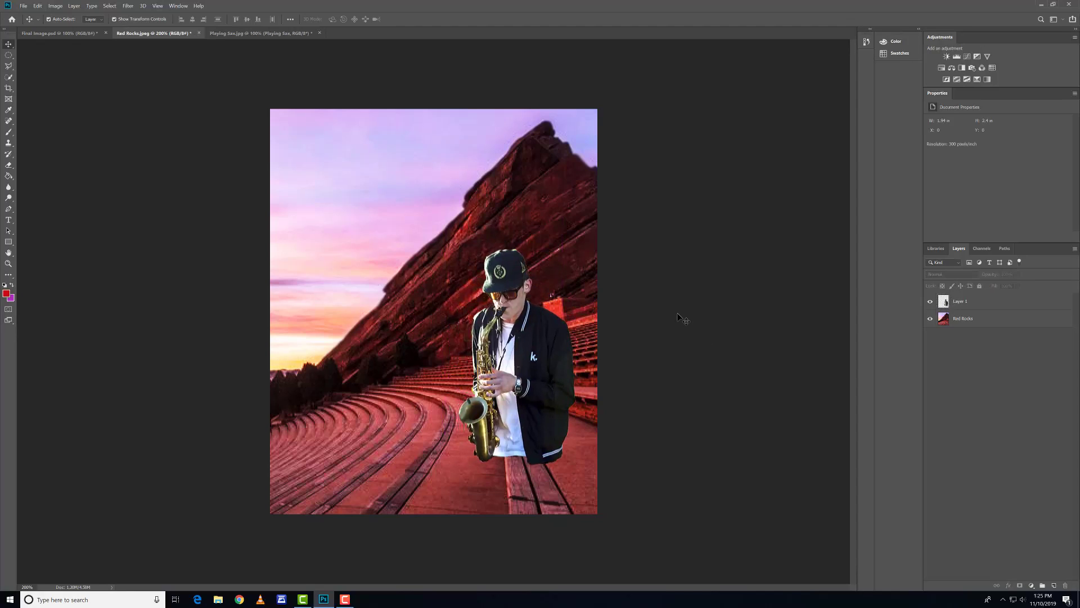
Step: Rename Layer 1 to 'Playing Sax' and nudge him slightly up
double_click(960, 302)
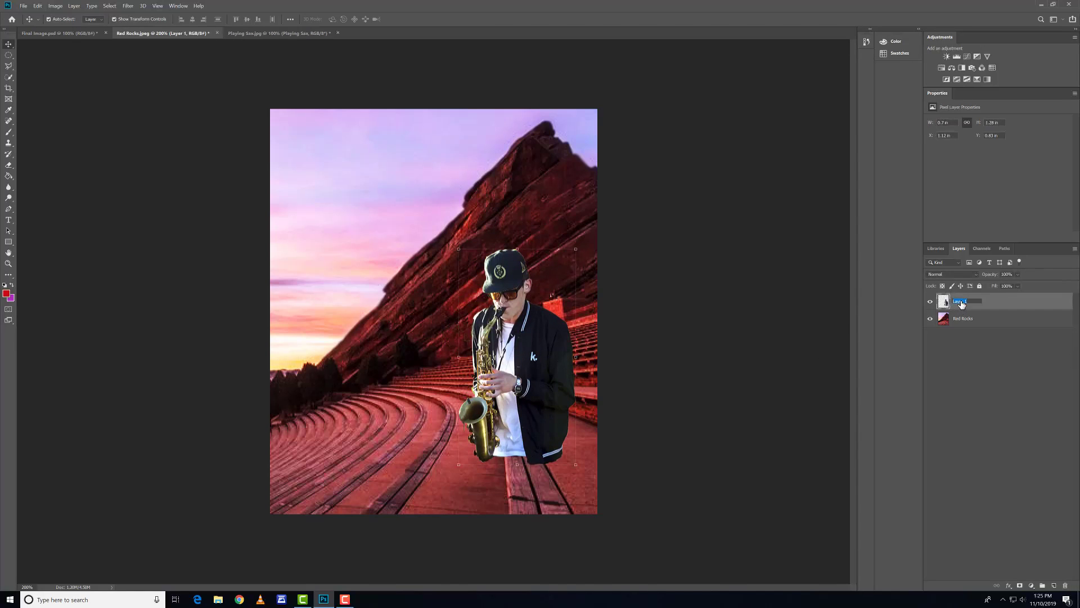
text(Playing Sax)
key(Return)
drag(553, 364, 552, 356)
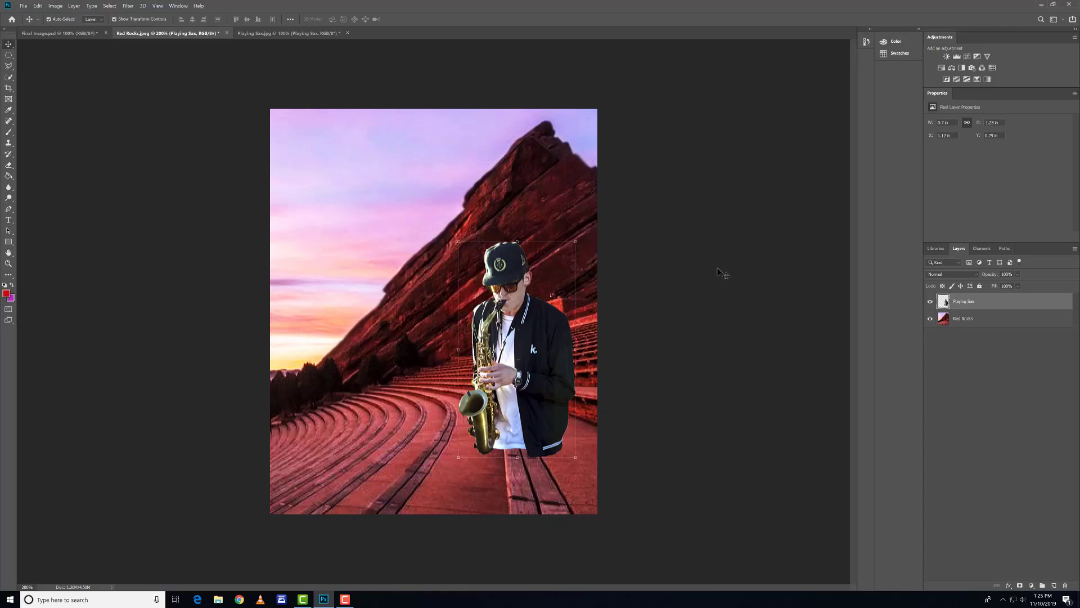
Step: Give the Playing Sax layer the Linear Dodge (Add) blend mode and shift it slightly up-right
click(977, 276)
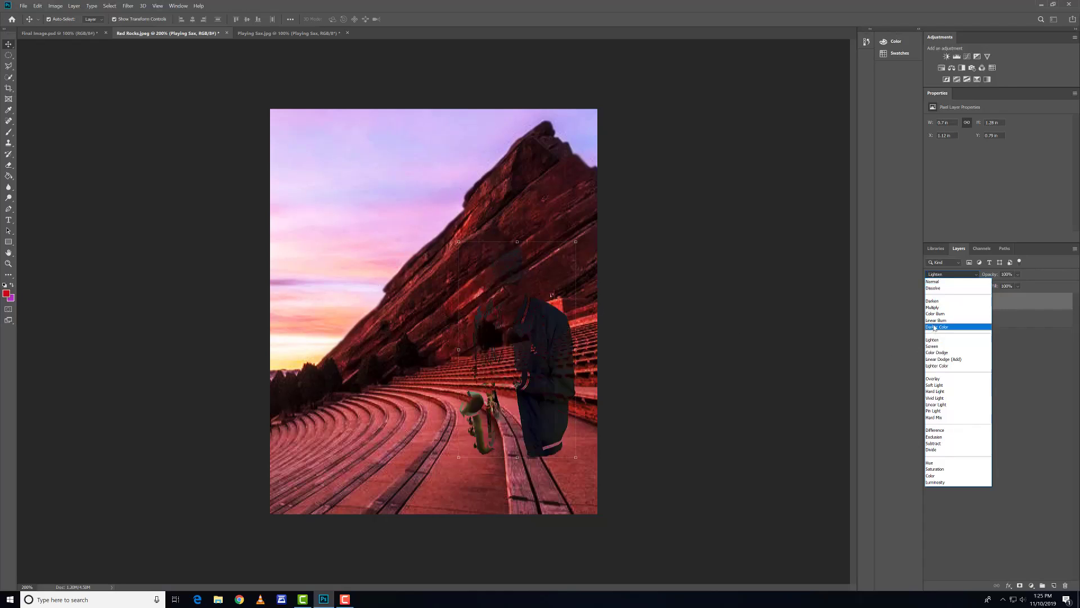
click(955, 275)
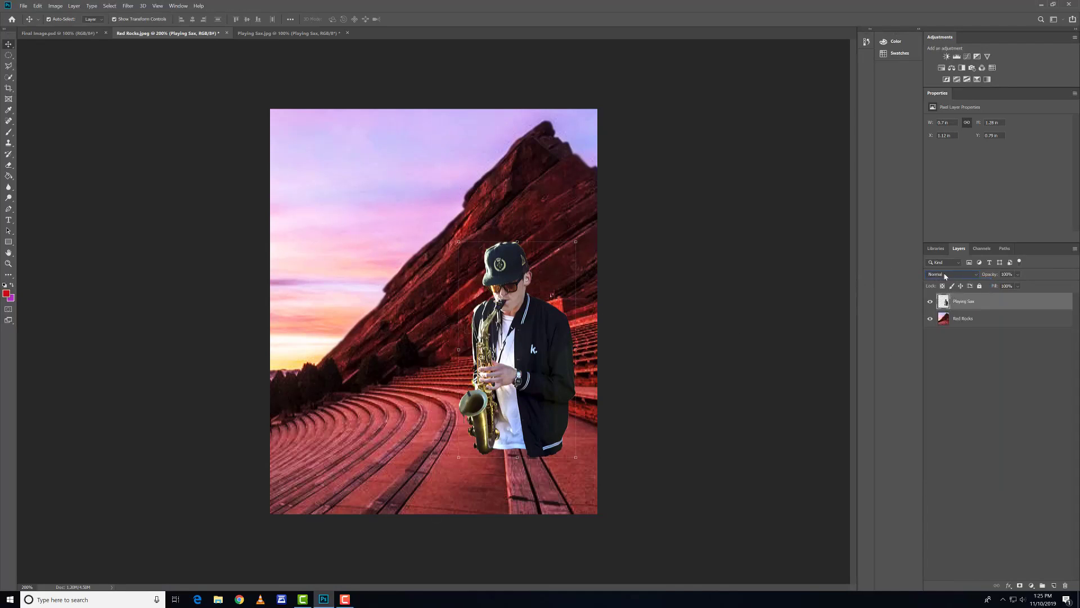
click(945, 276)
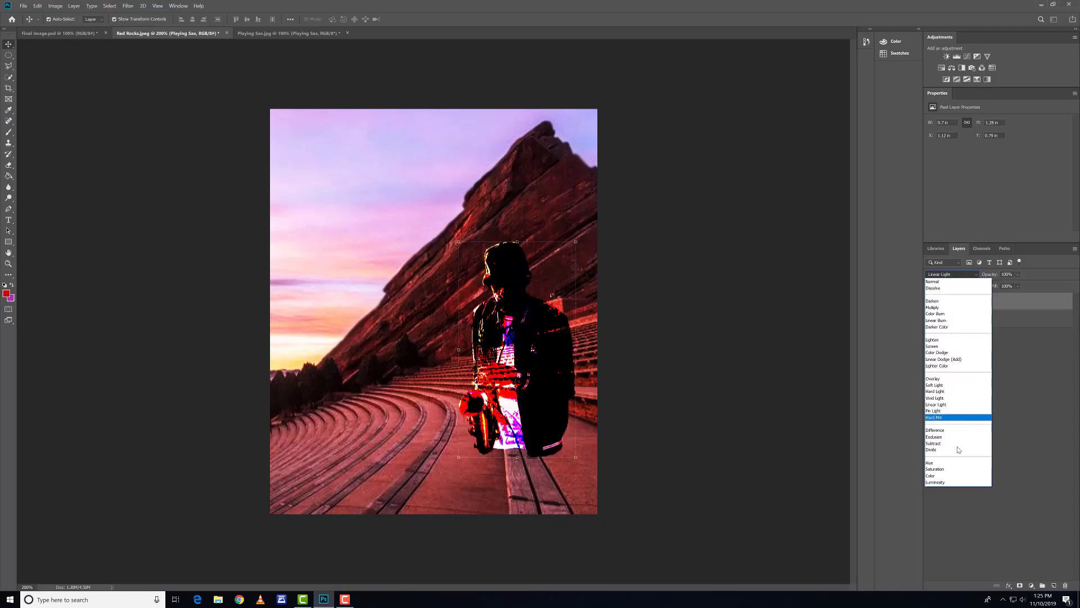
click(952, 362)
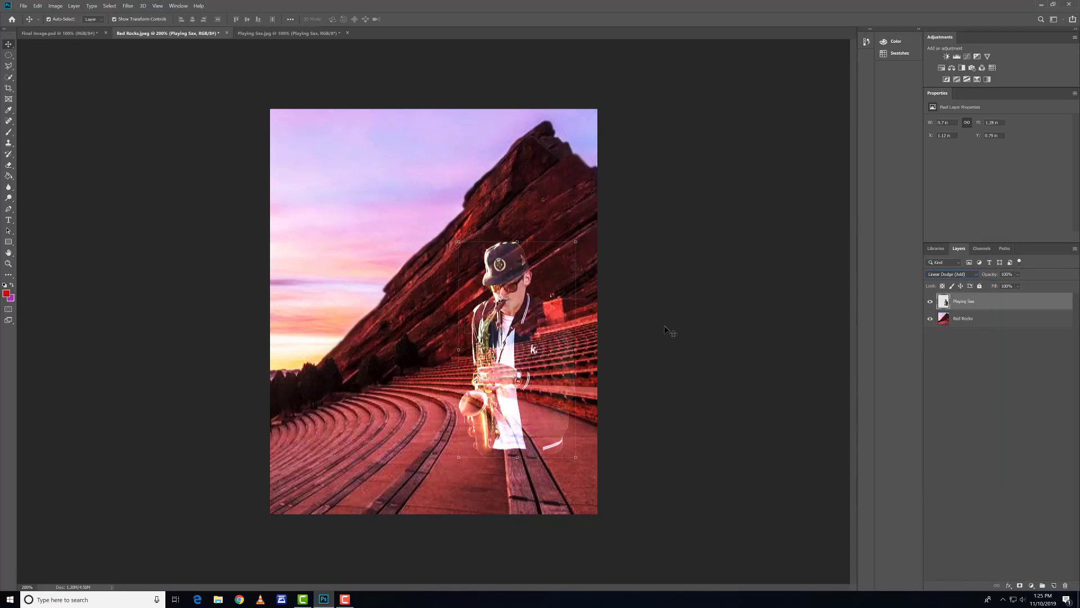
drag(519, 349, 527, 302)
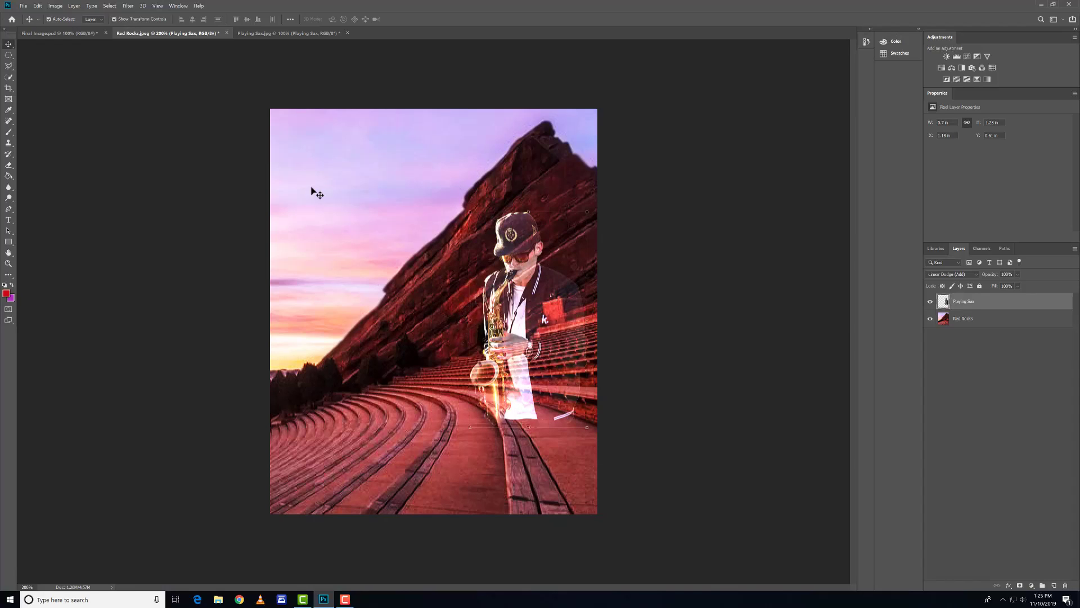
Step: Draw a type box across the top-left sky, set Myriad Pro Bold to 140 pt, and commit the text
click(226, 198)
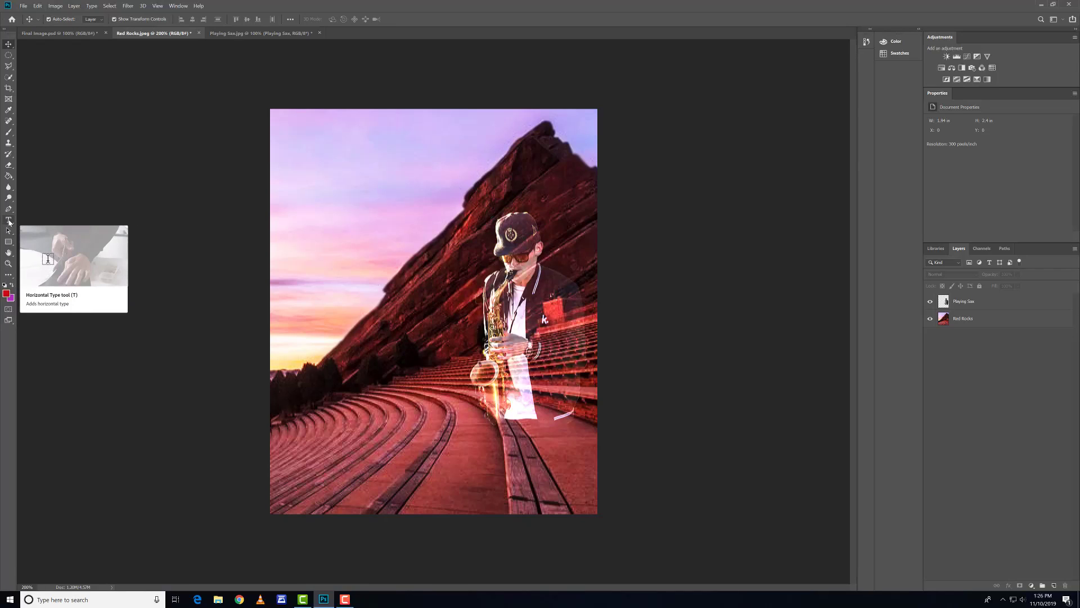
click(9, 221)
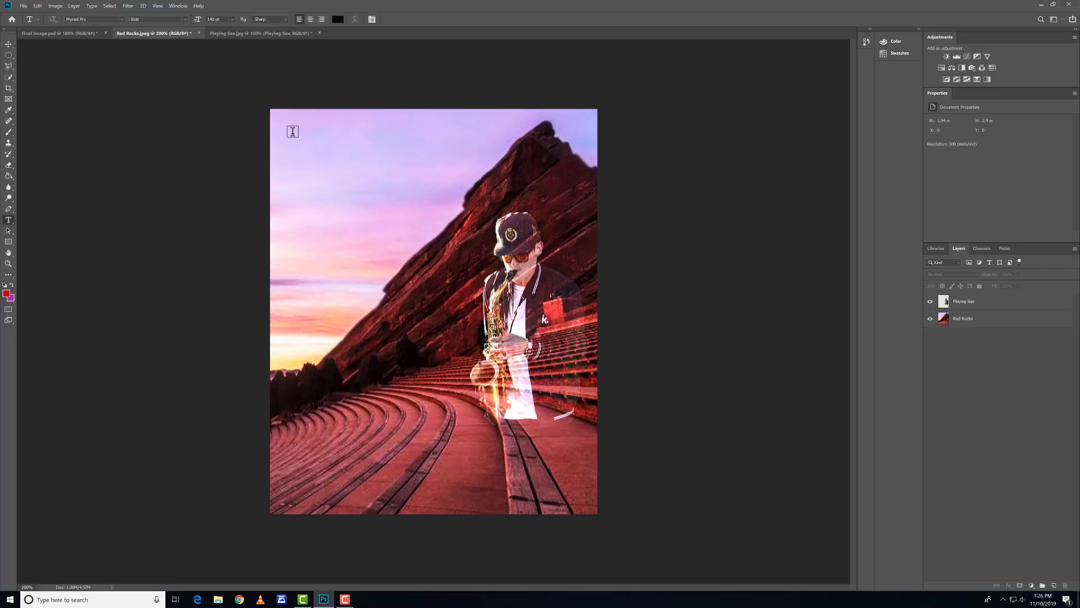
drag(299, 133, 478, 178)
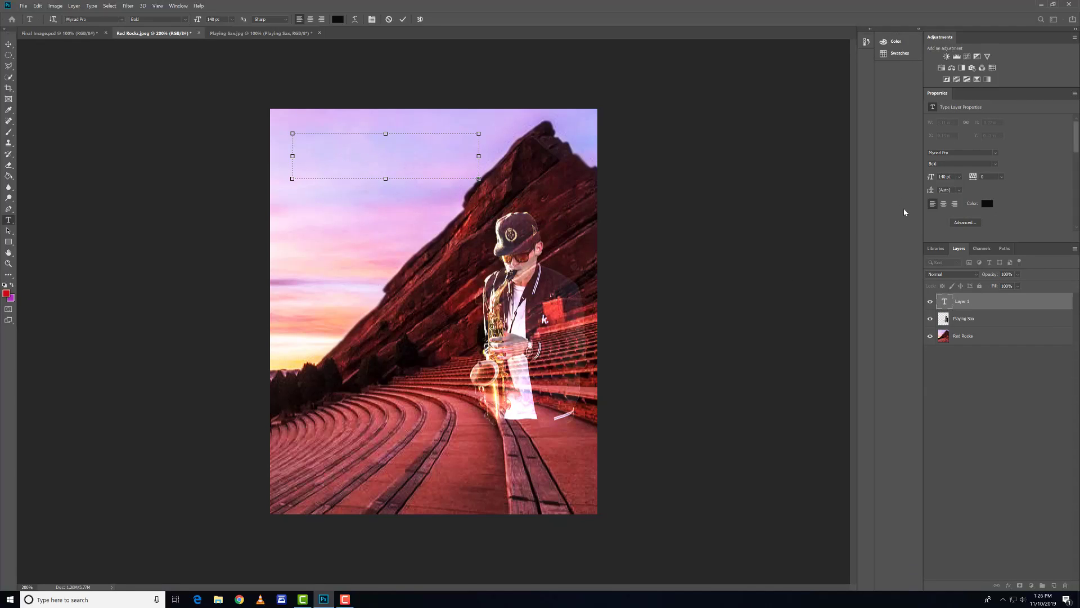
click(959, 176)
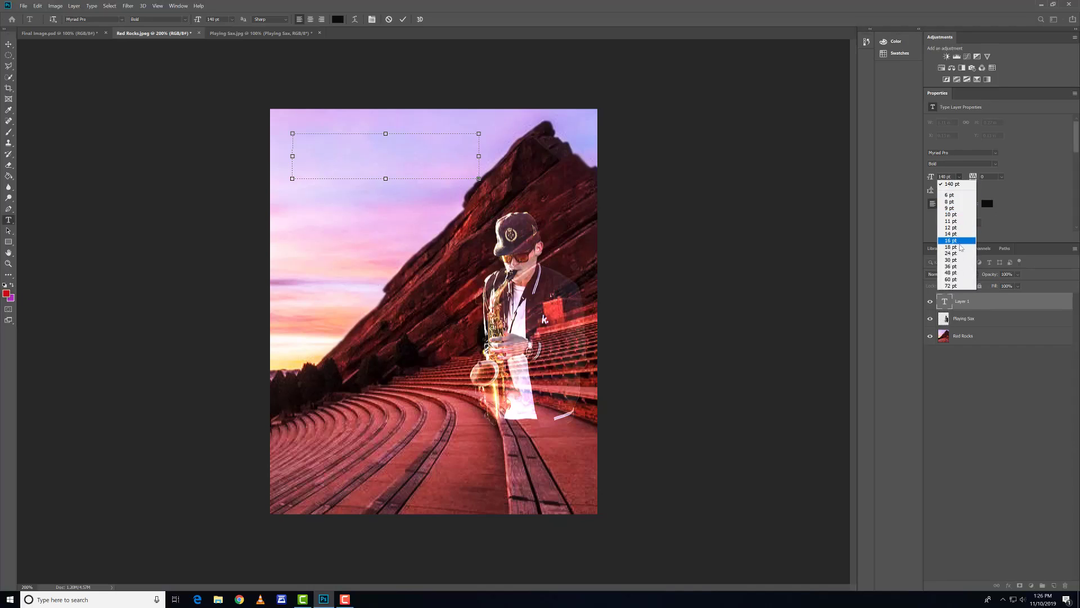
click(956, 253)
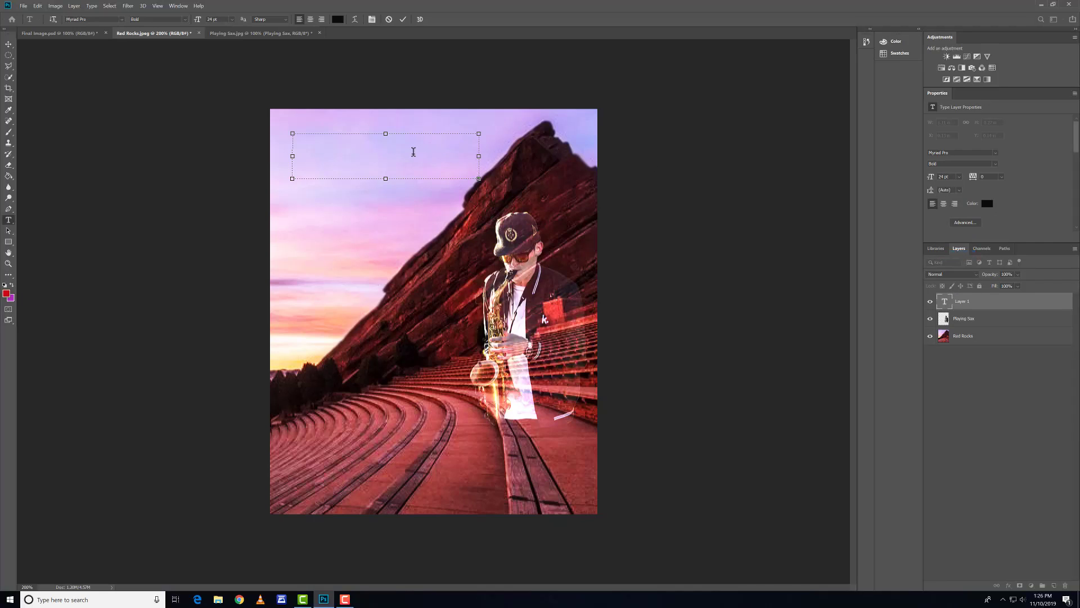
text(140)
key(Return)
click(128, 147)
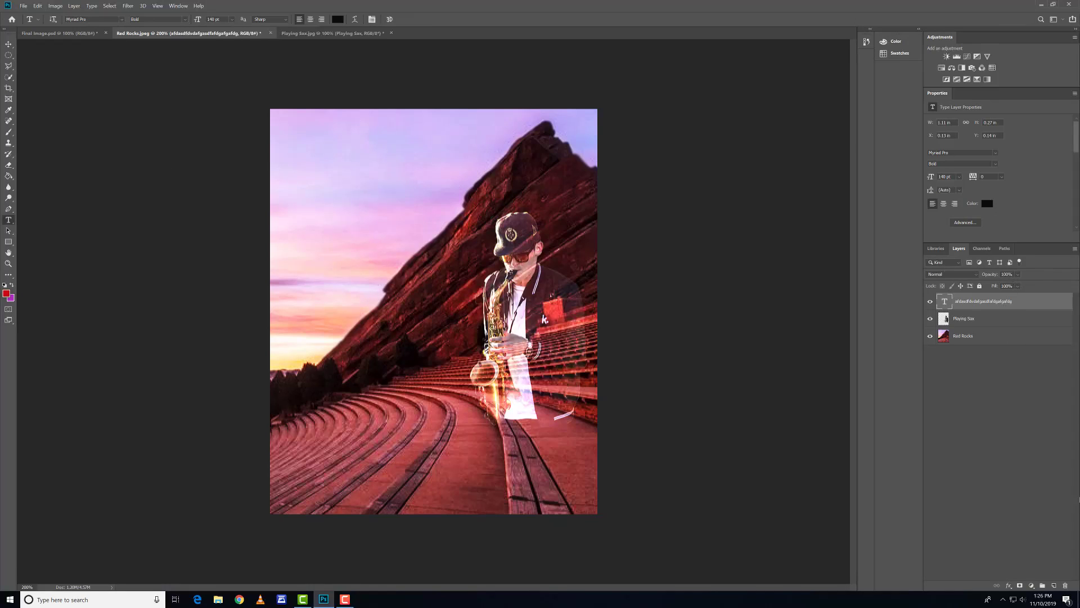
Step: Delete the test text layer and draw a new text box in the upper-left sky
click(1064, 585)
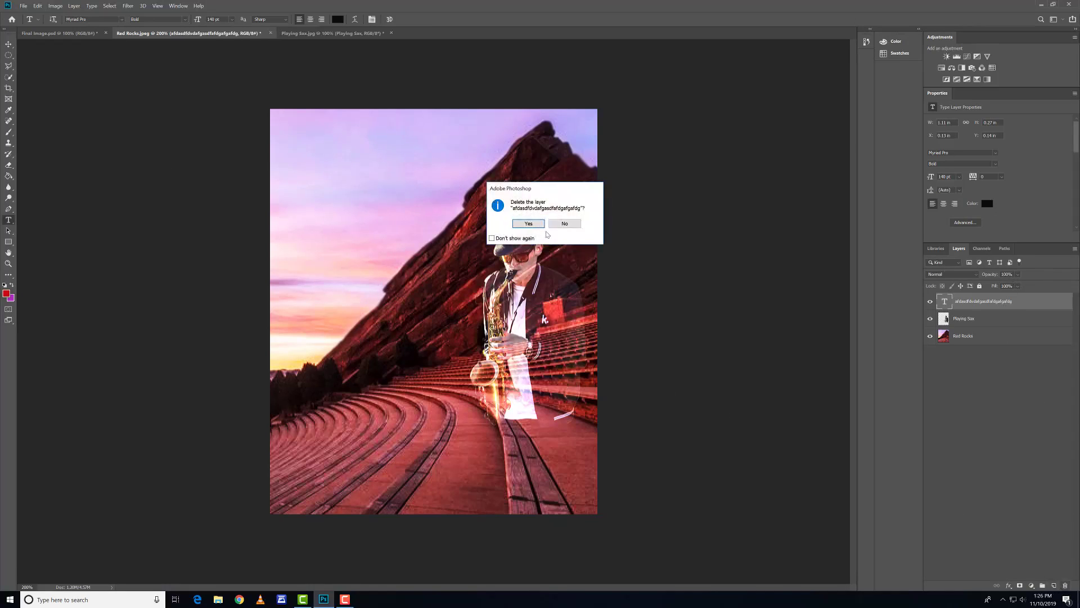
click(529, 224)
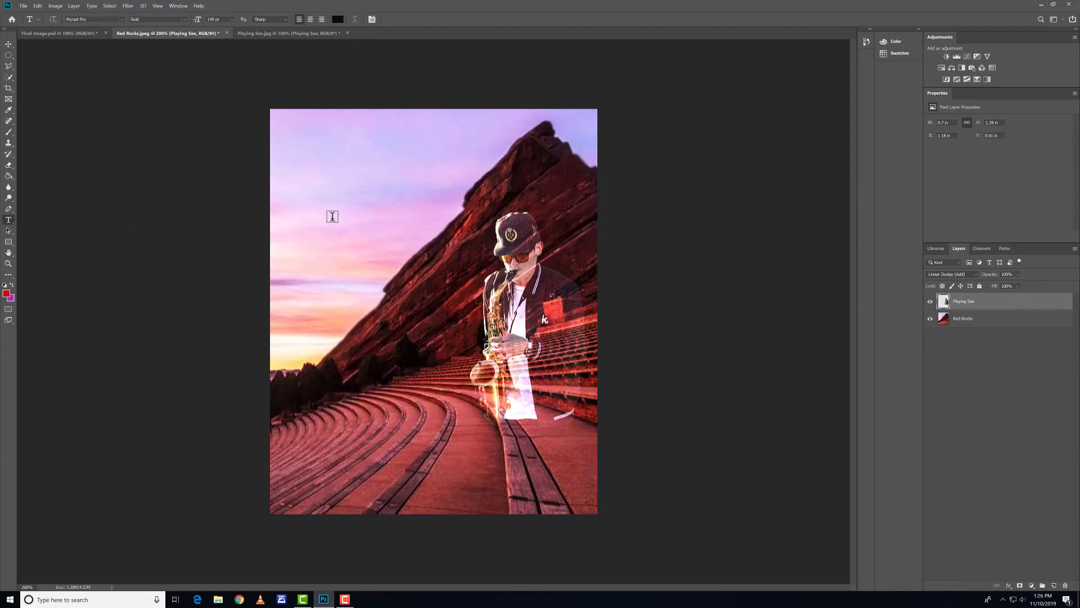
drag(298, 135, 450, 180)
Step: Set the placeholder text to 16 pt Myriad Pro Bold and enlarge its box for two lines
click(996, 167)
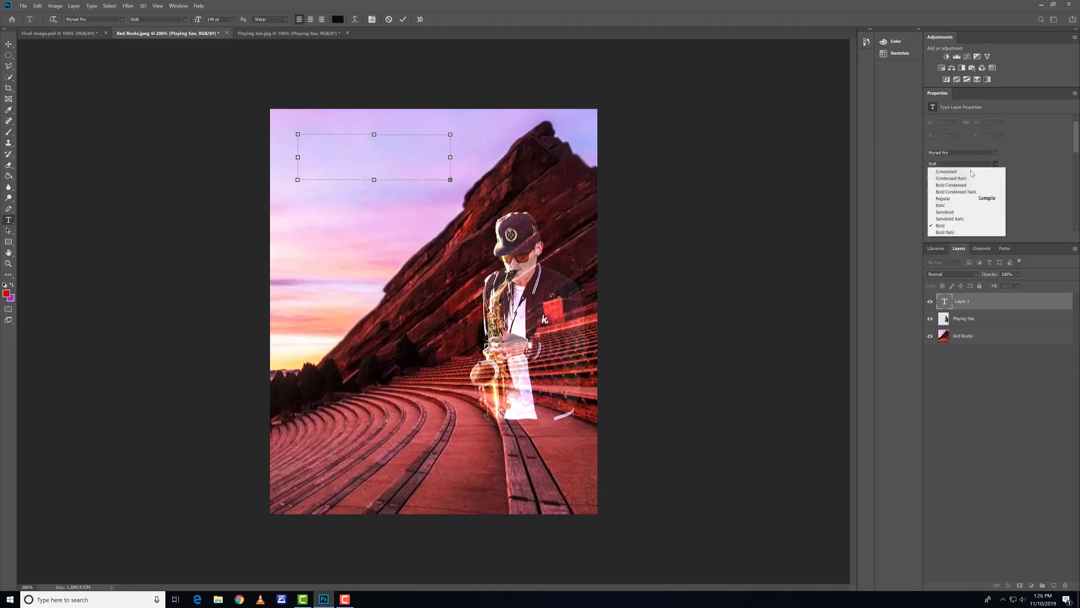
click(1020, 158)
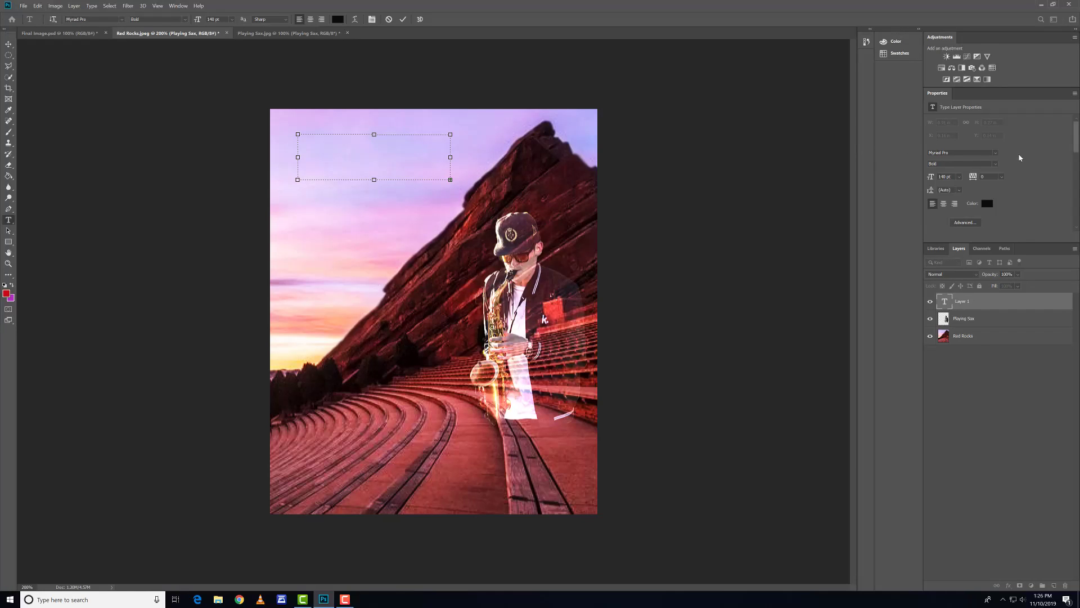
click(959, 178)
click(955, 245)
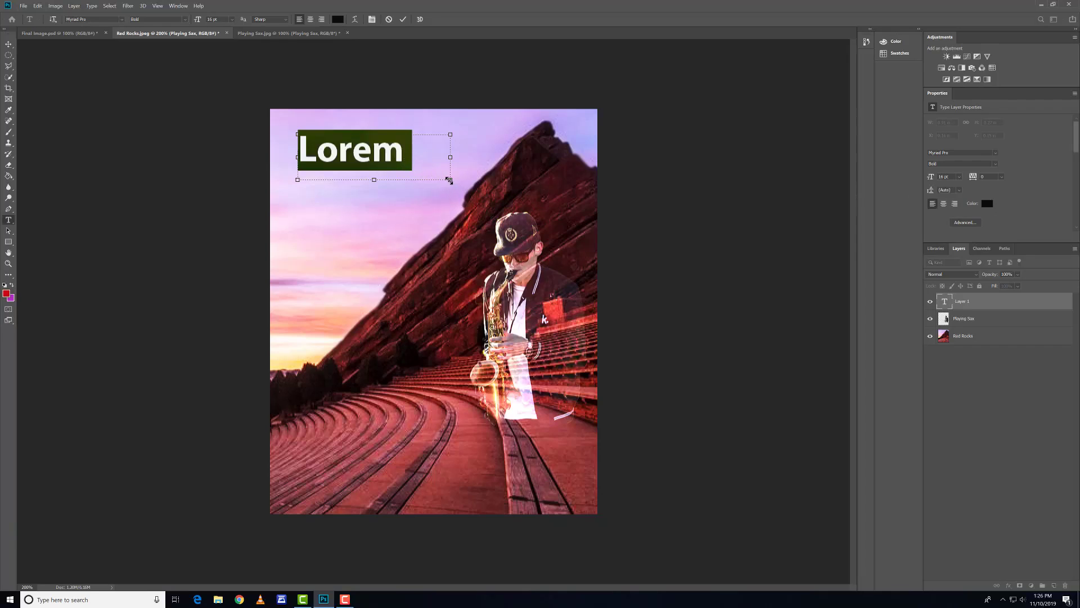
drag(450, 180, 550, 241)
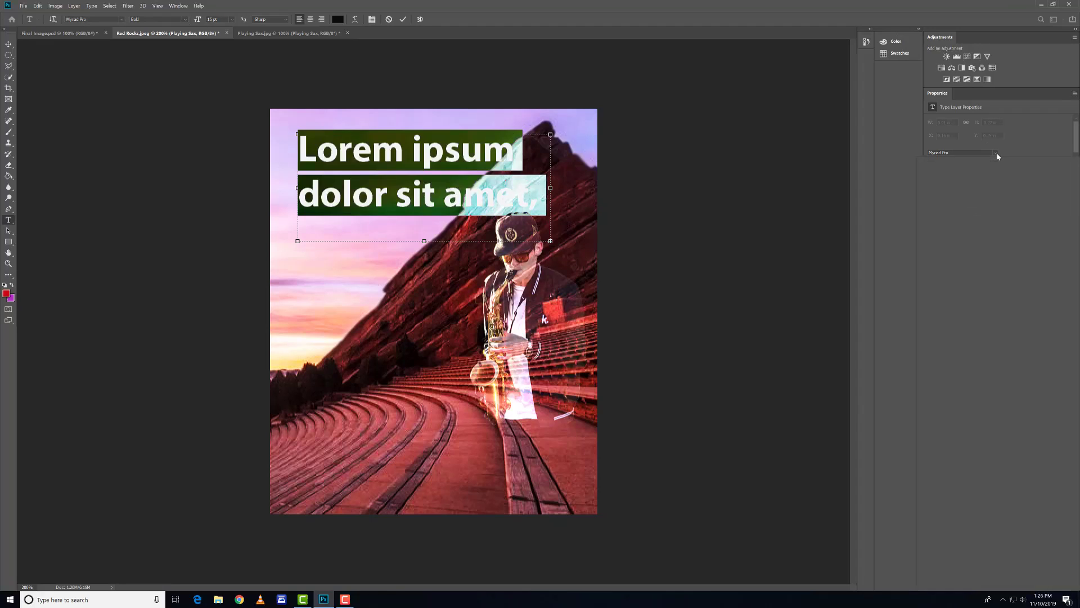
click(996, 152)
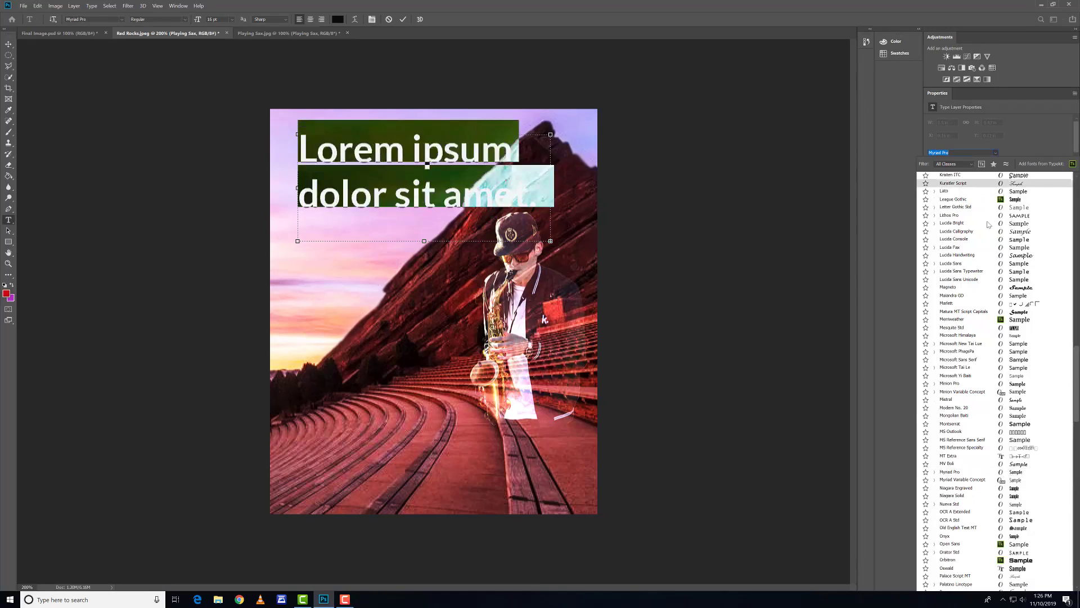
click(1010, 153)
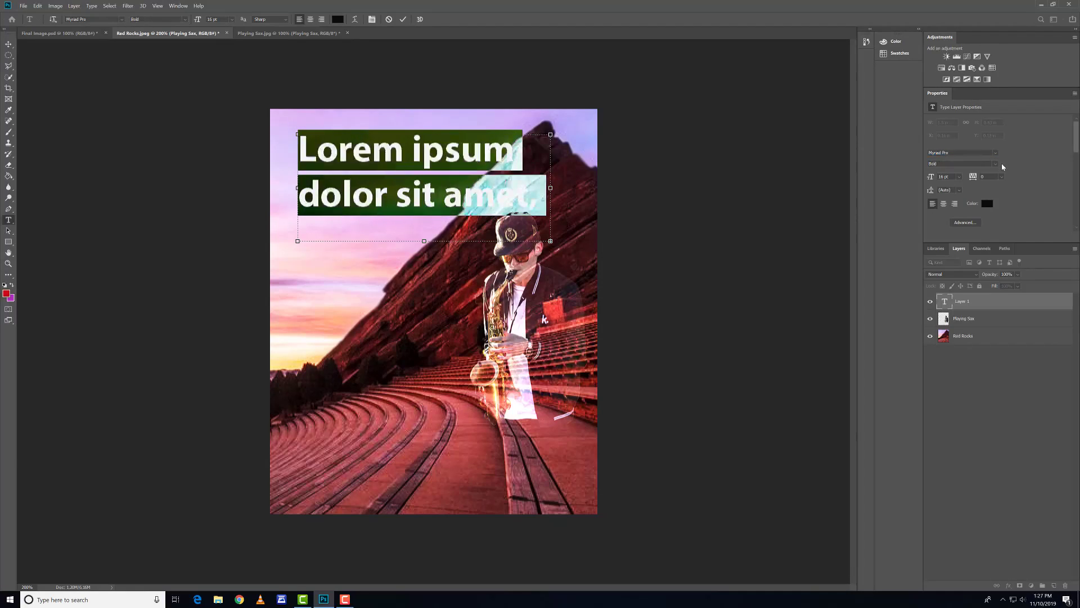
click(998, 165)
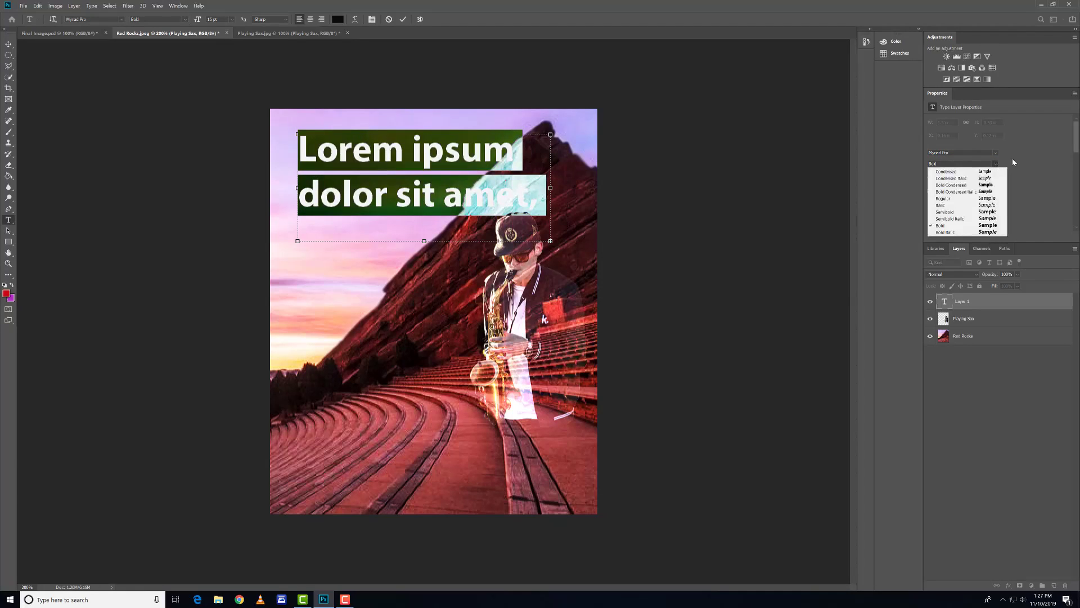
click(1018, 158)
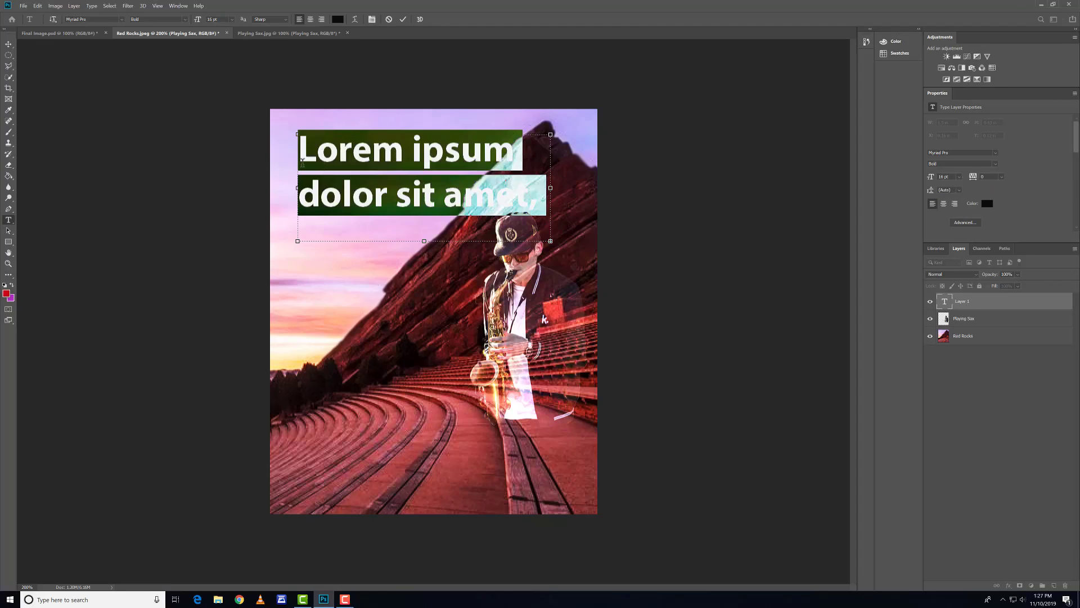
Step: Replace the placeholder with 'GRIZ' and shrink the text box to fit it
text(GRIZ)
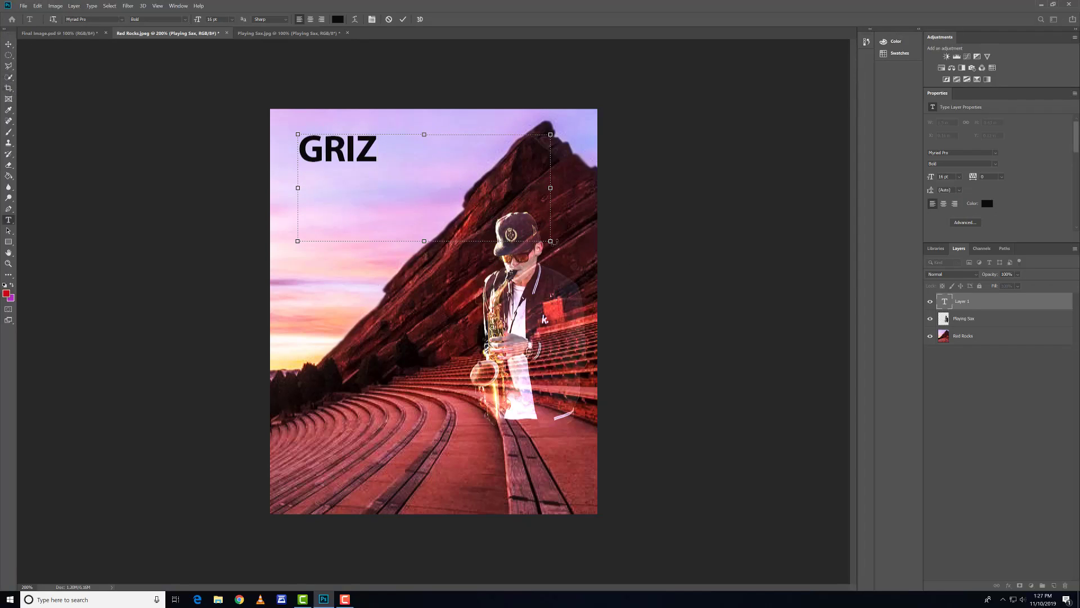
drag(550, 241, 383, 169)
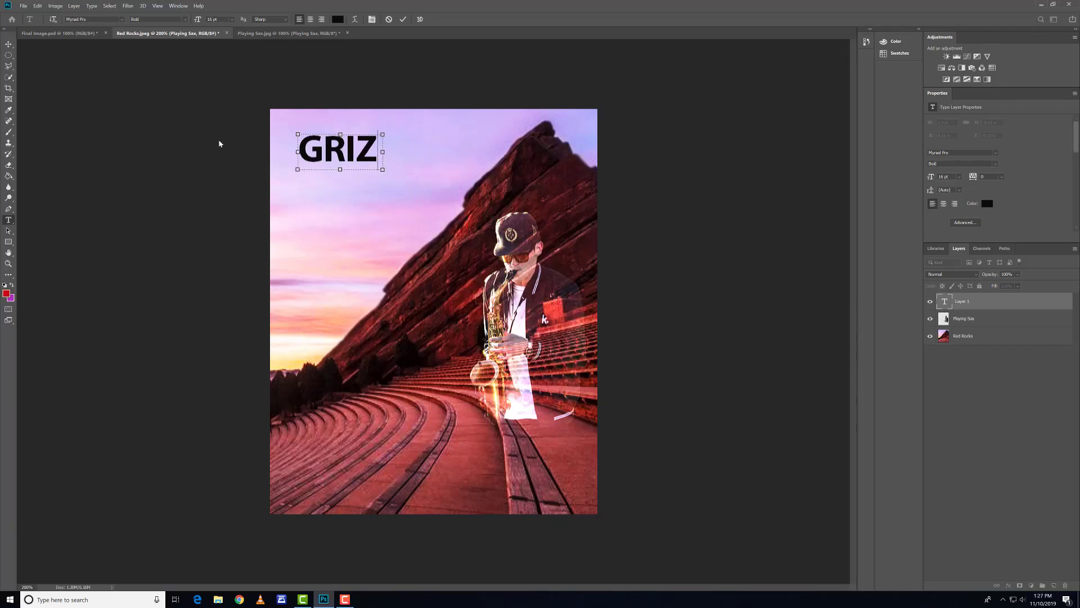
click(8, 43)
Step: Move the GRIZ text lower and to the right, and set it to 24 pt
click(169, 142)
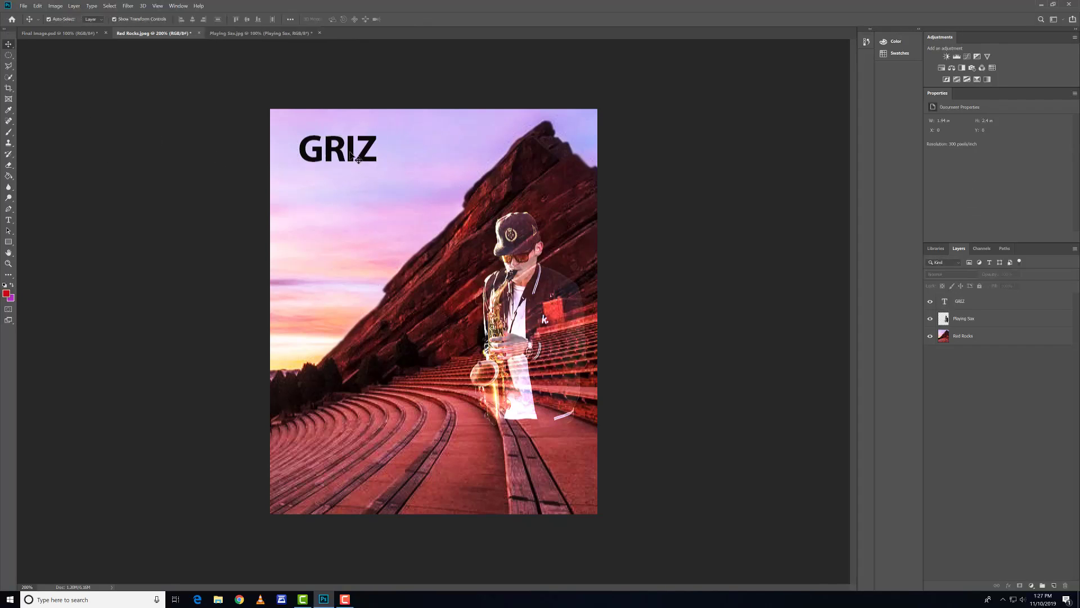
drag(359, 159, 370, 227)
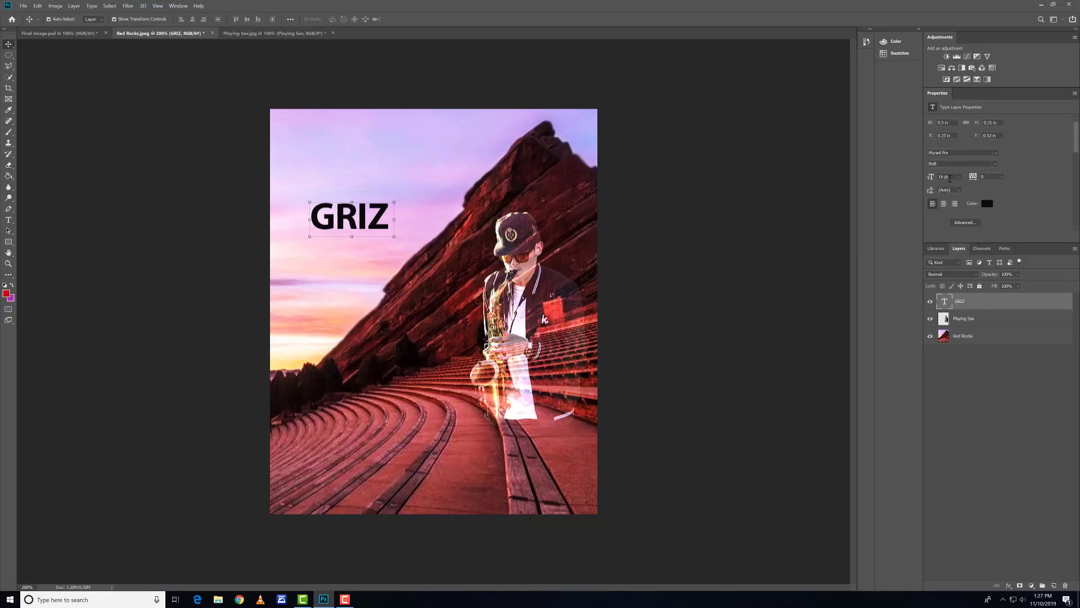
click(959, 178)
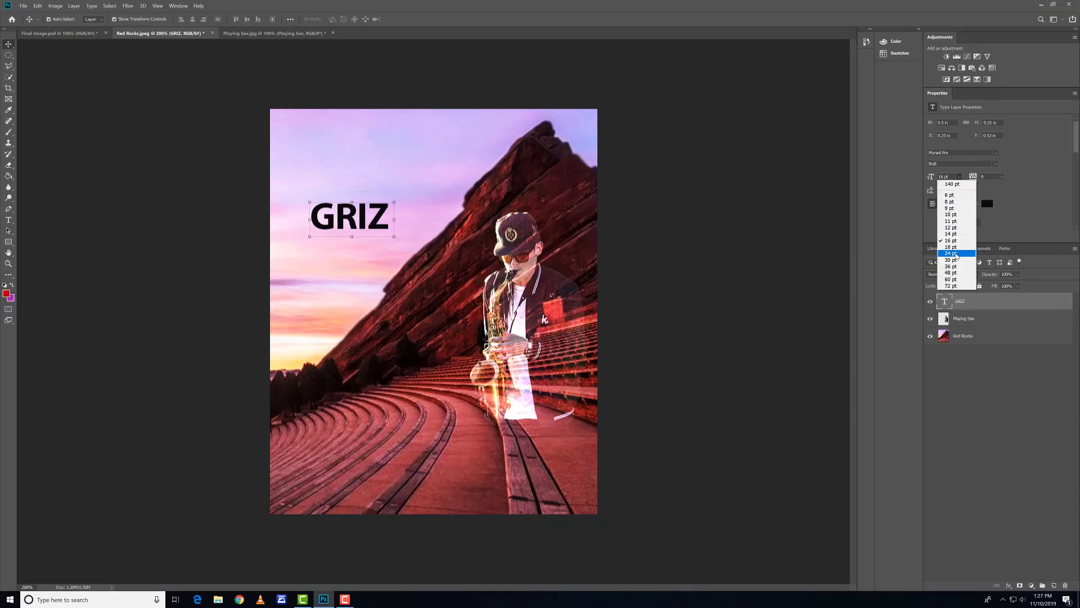
click(955, 254)
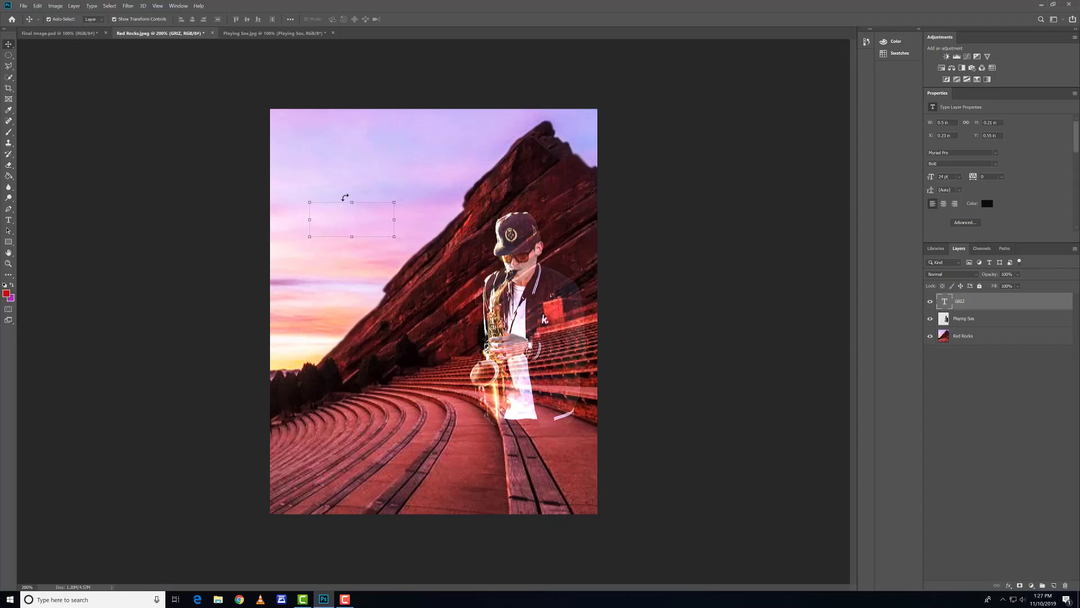
Step: Delete the old GRIZ layer and create a fresh 'GRIZ' text layer near the poster top
click(1064, 586)
click(521, 222)
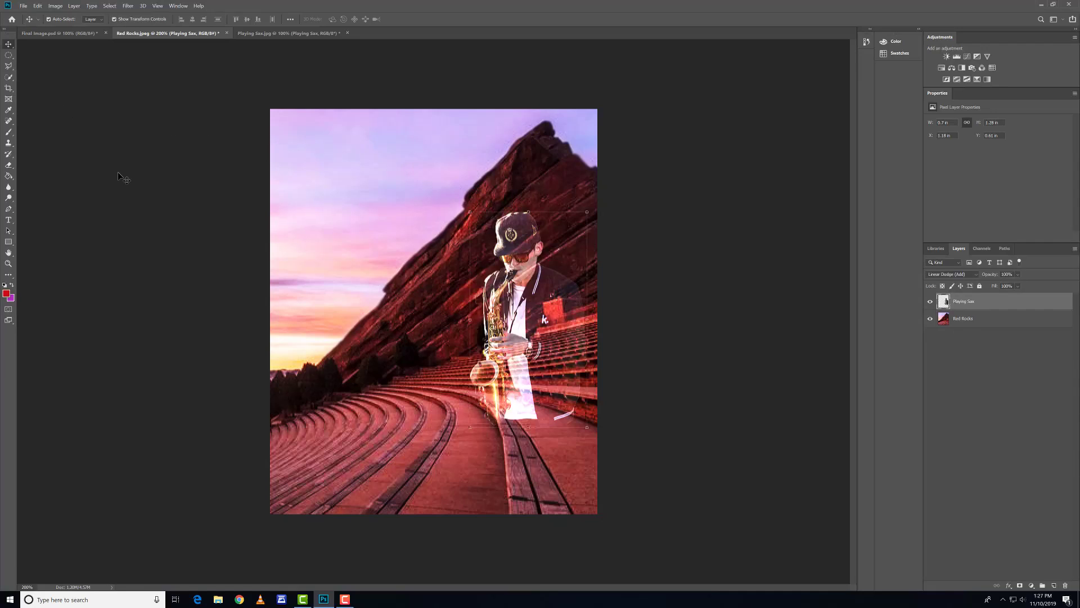
click(9, 220)
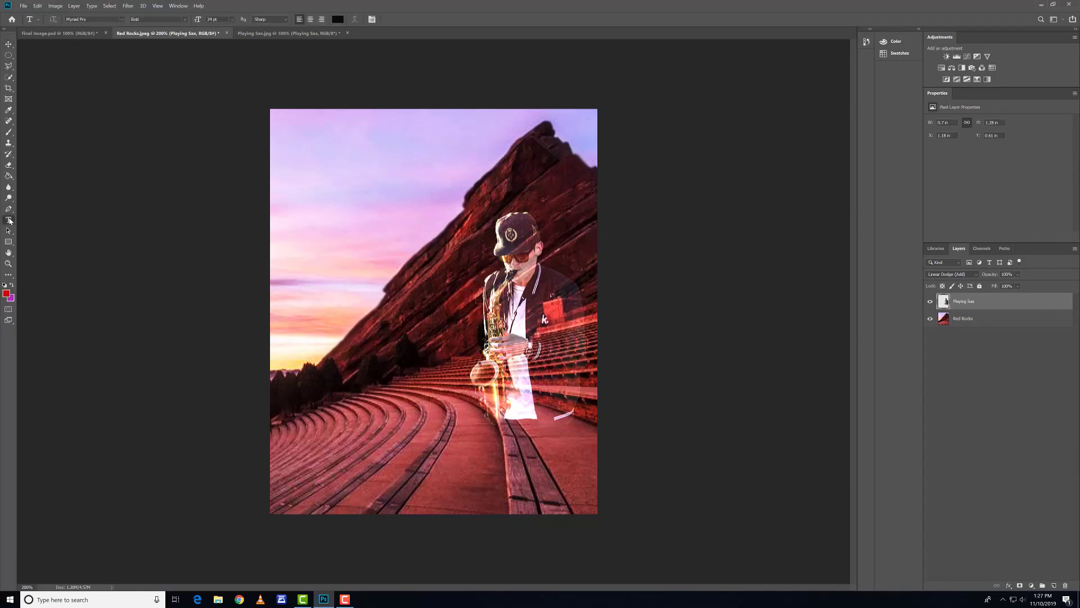
click(313, 157)
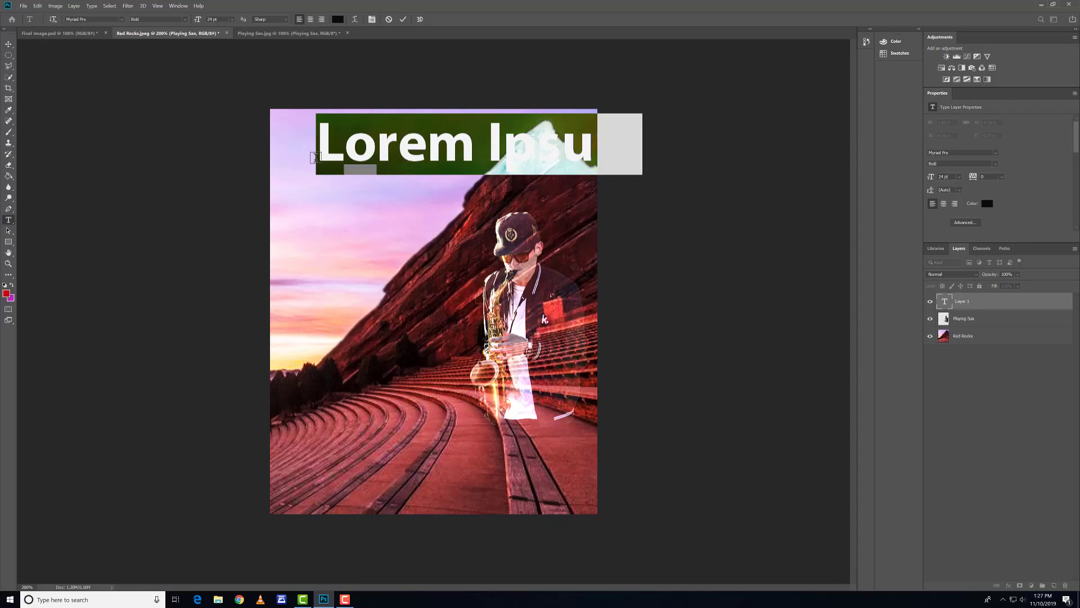
text(GRIZ)
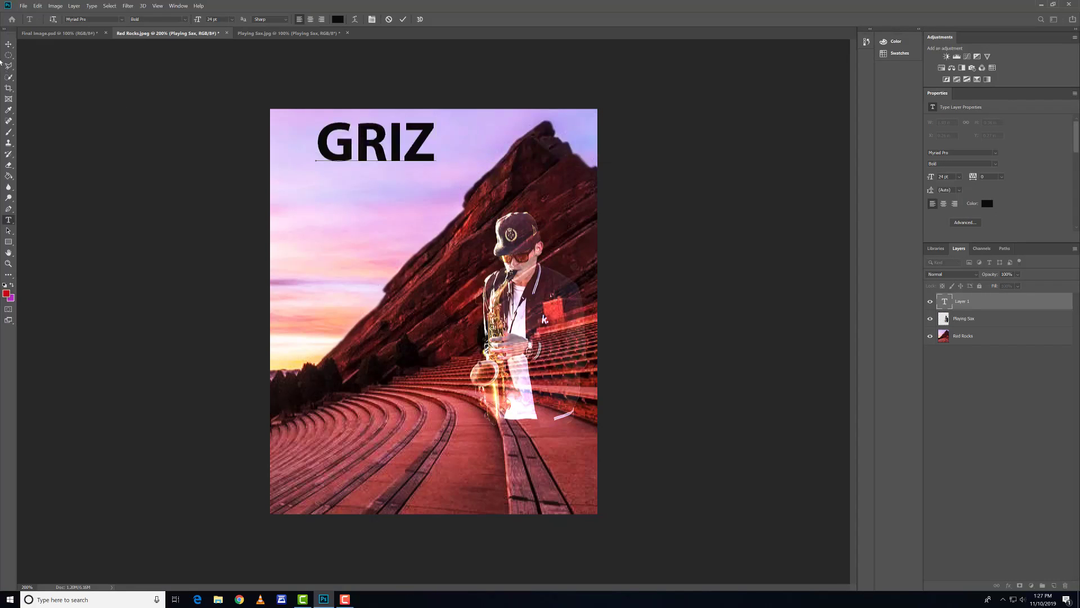
click(8, 44)
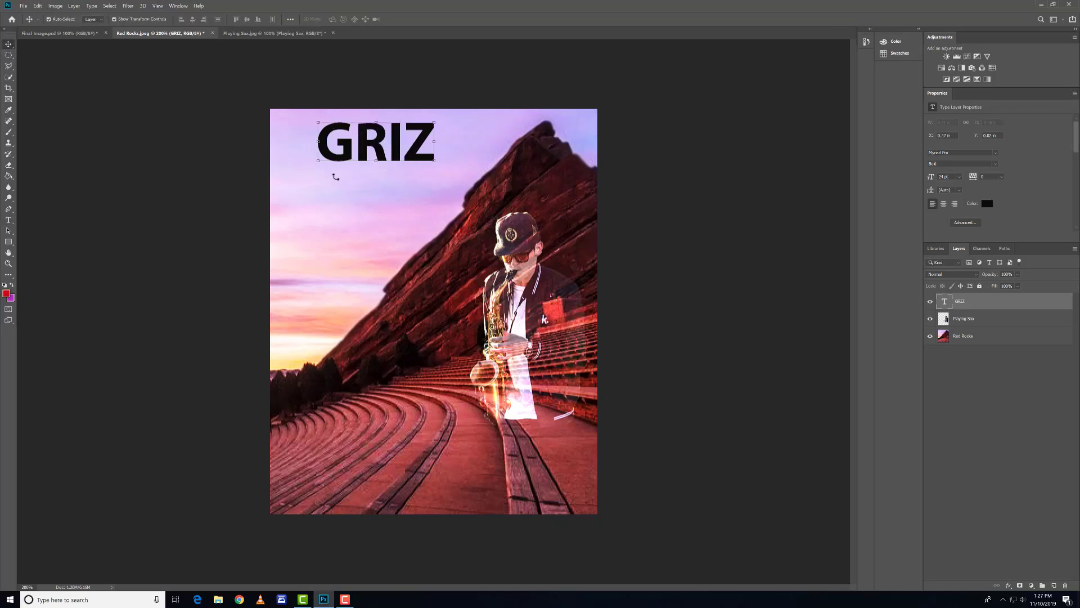
Step: Enlarge GRIZ to 36 pt and position it in the upper-left sky
drag(382, 139, 355, 203)
click(959, 178)
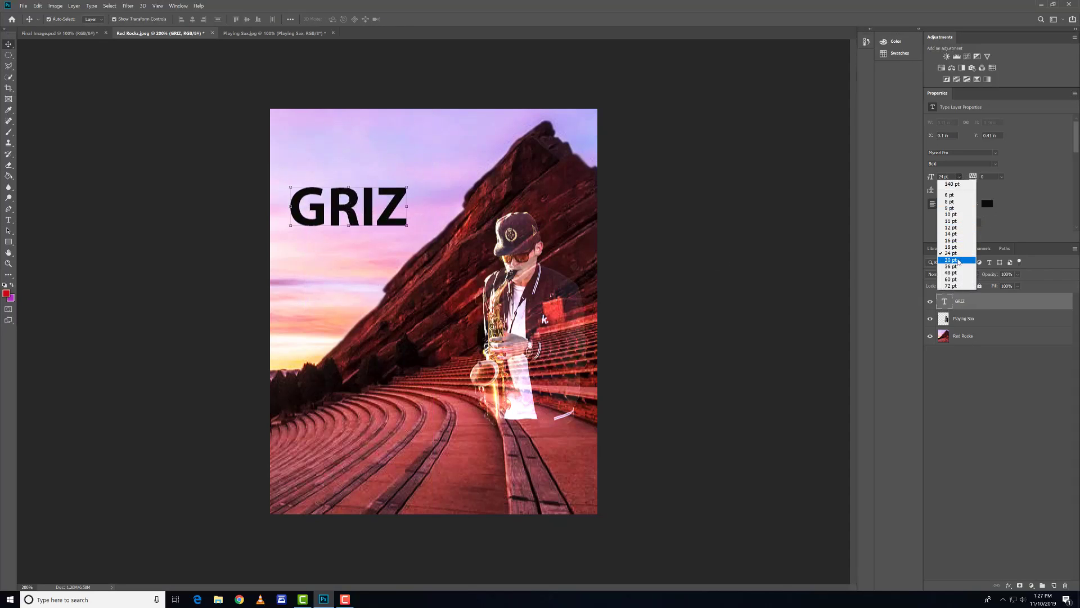
click(955, 260)
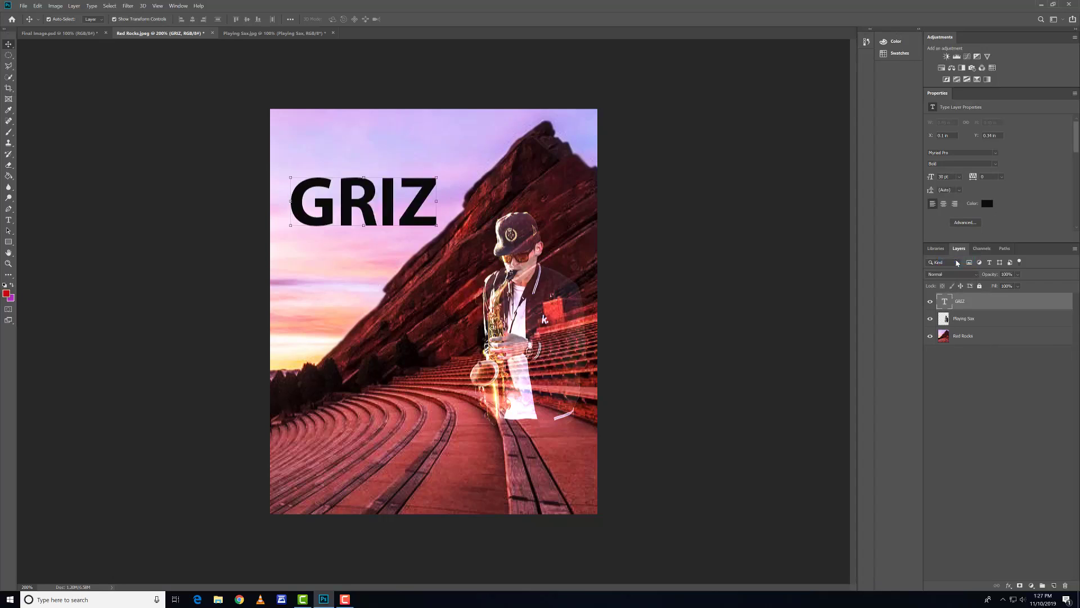
click(959, 177)
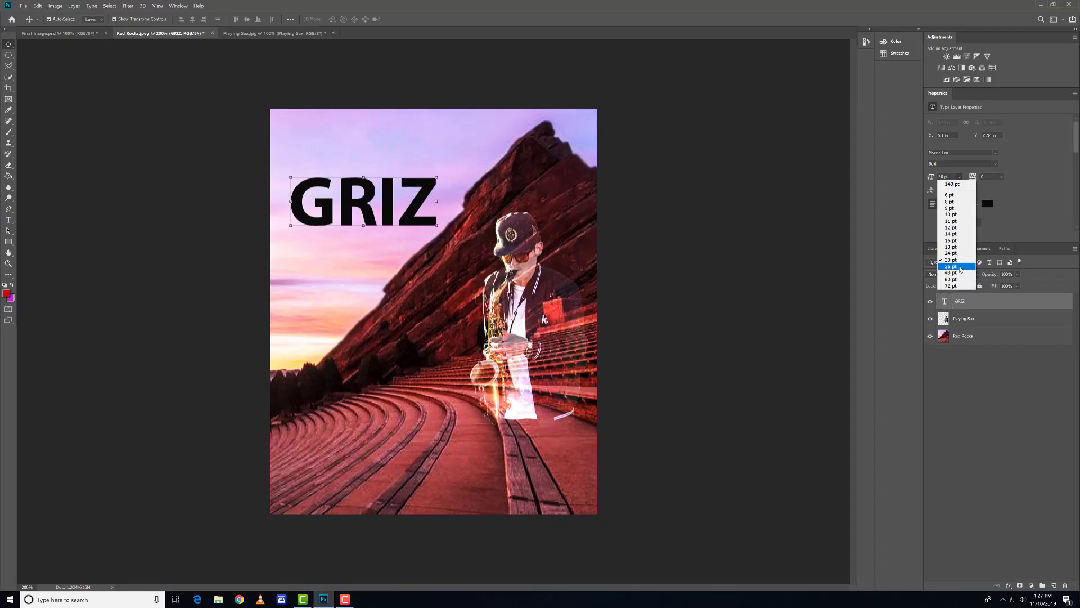
click(959, 268)
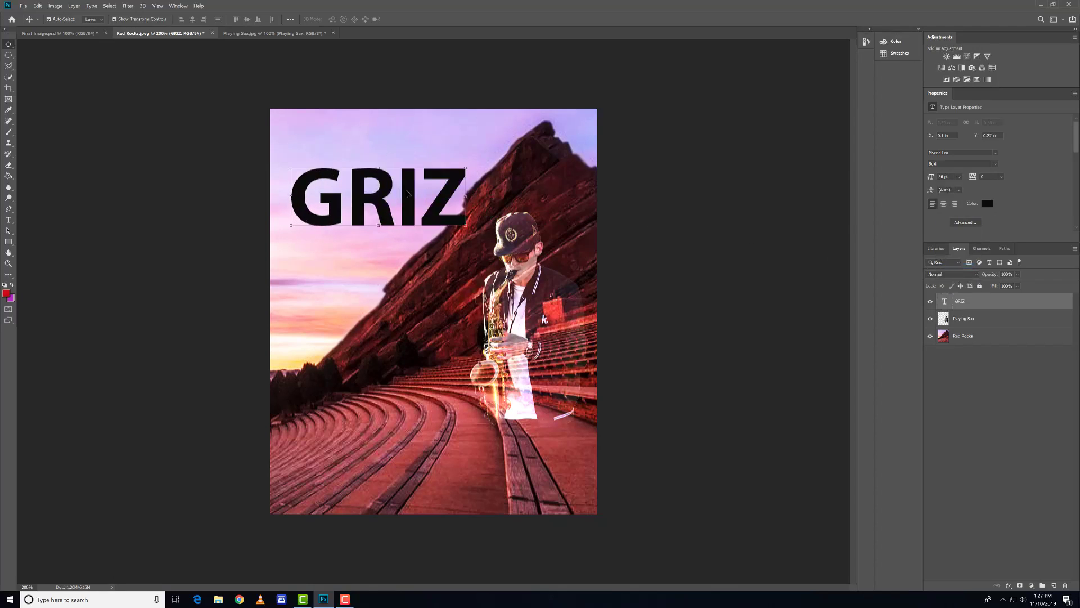
drag(412, 208, 403, 180)
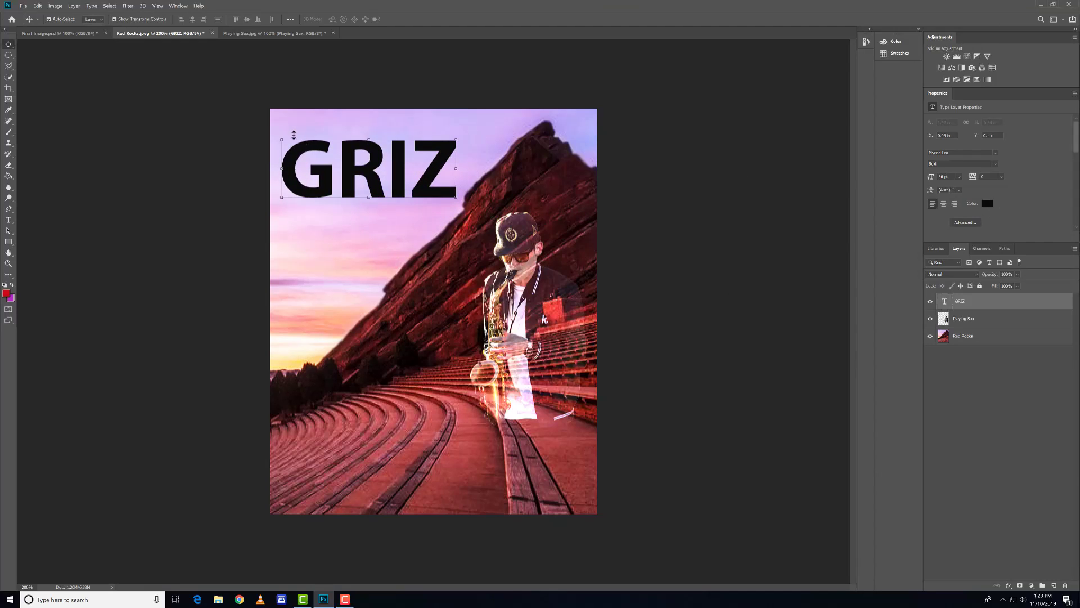
Step: Change the GRIZ text colour to white (ffffff)
click(986, 205)
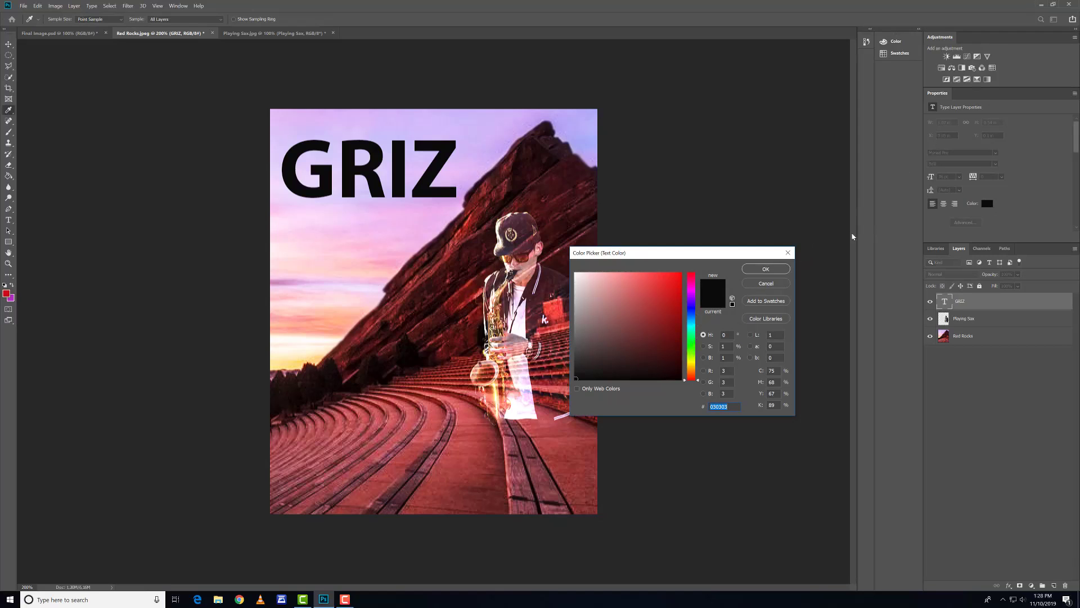
click(786, 254)
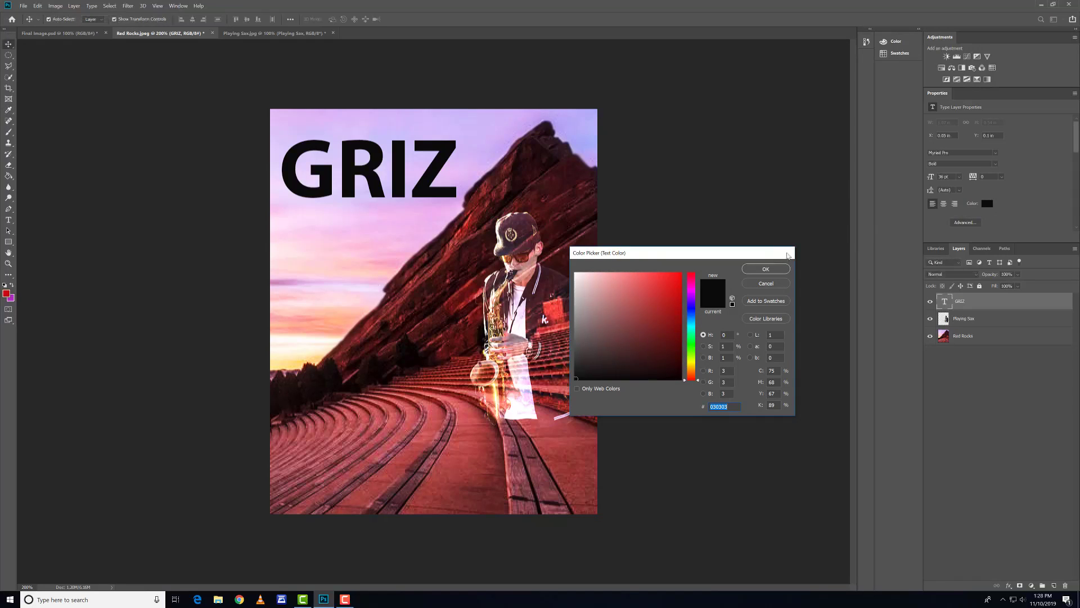
click(899, 54)
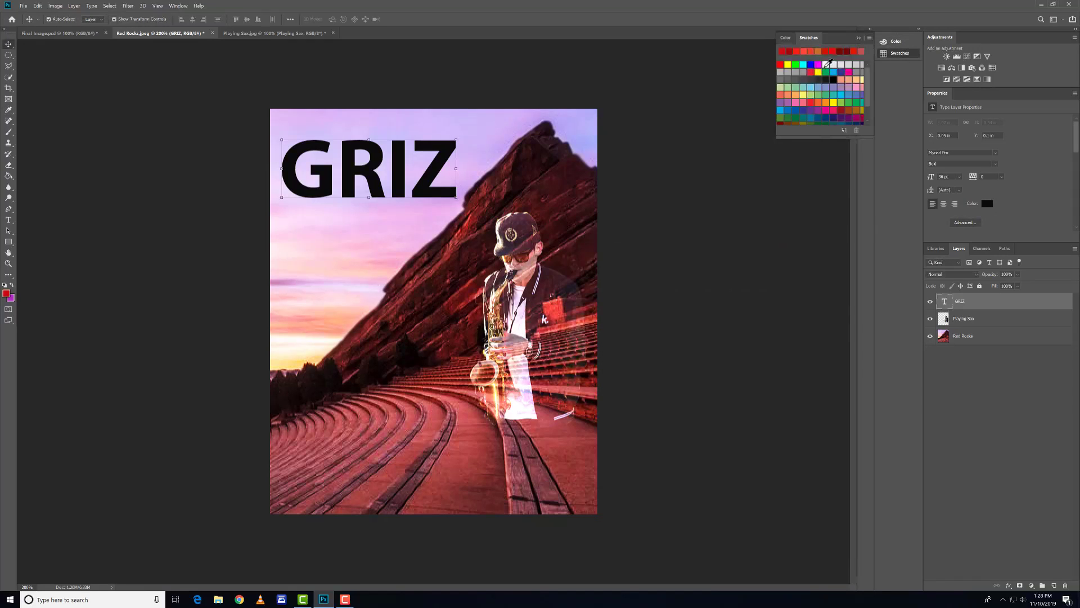
click(825, 64)
click(985, 204)
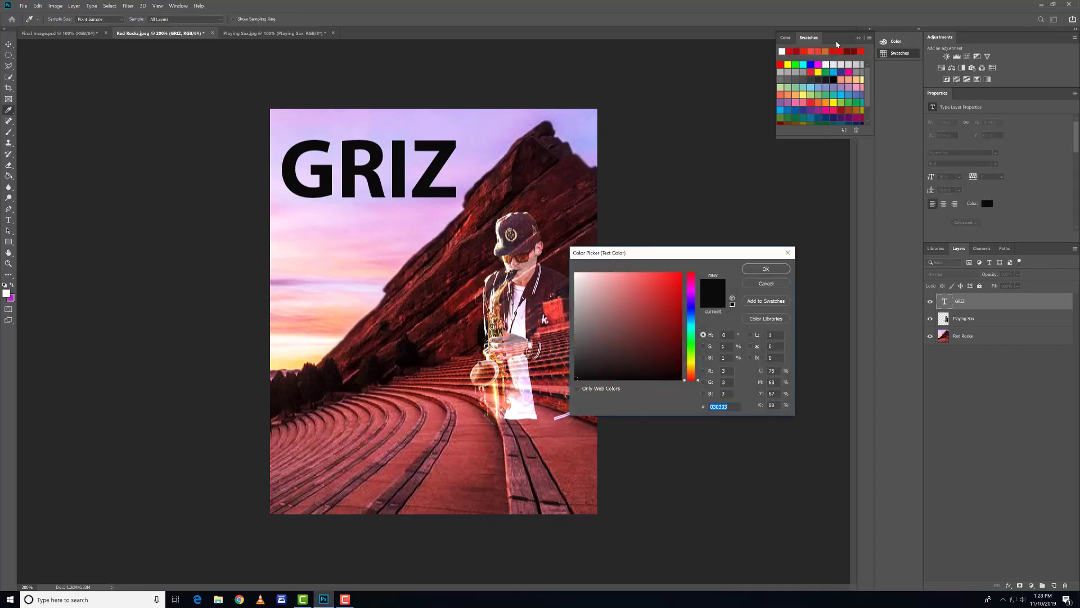
click(826, 64)
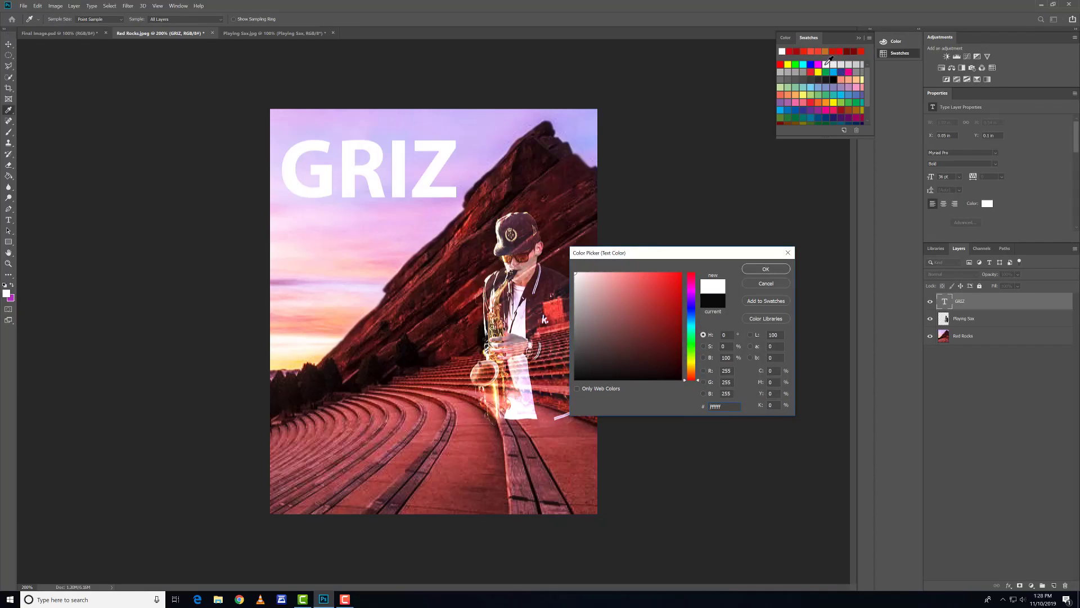
click(765, 270)
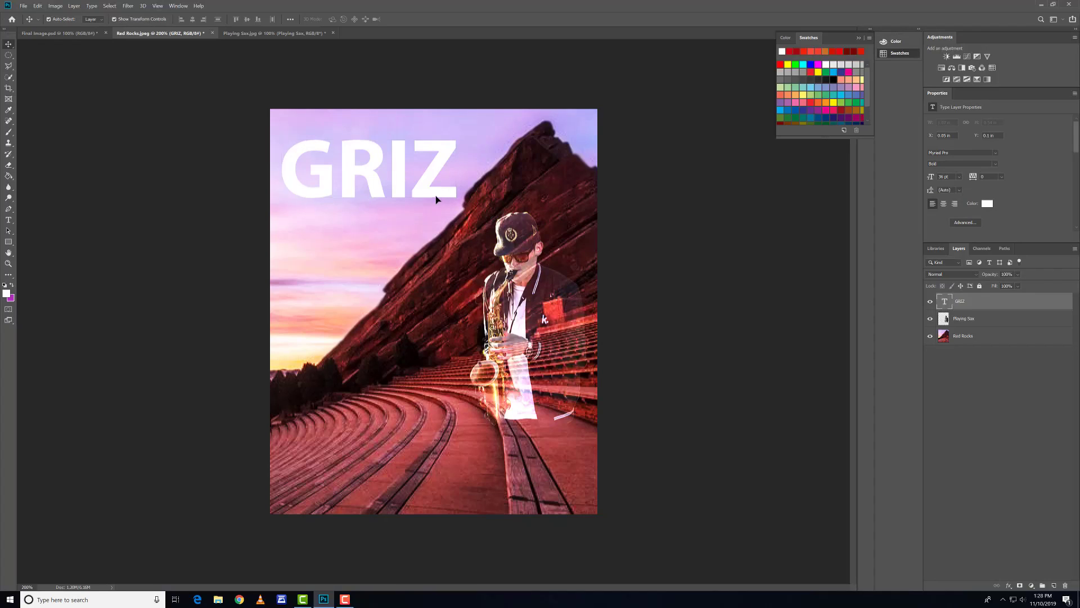
Step: Reduce GRIZ to 34 pt and nudge it slightly right near the top-left corner
drag(436, 197, 430, 194)
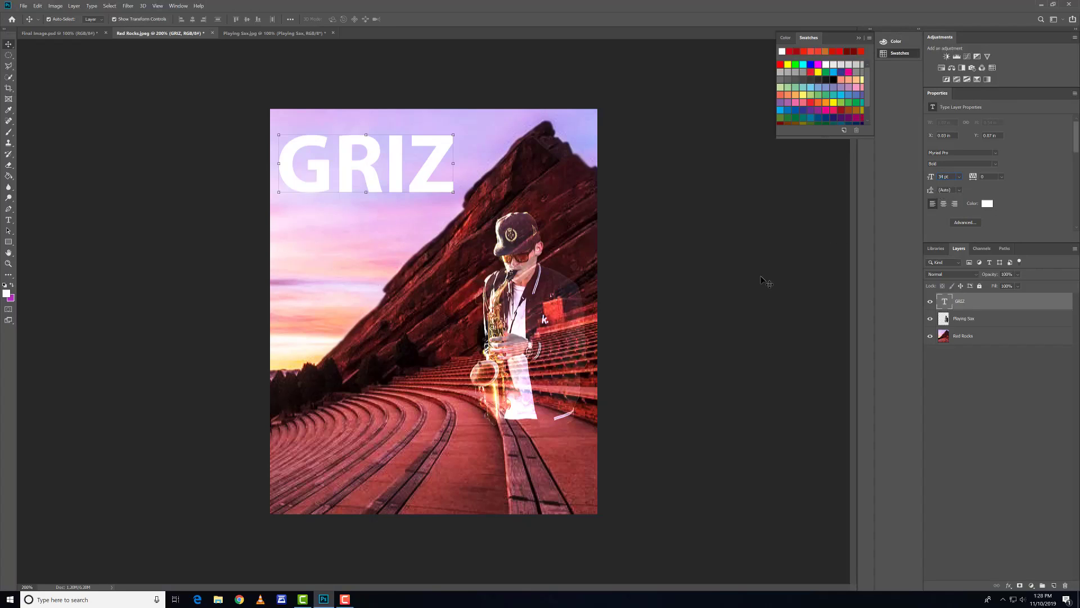
click(761, 276)
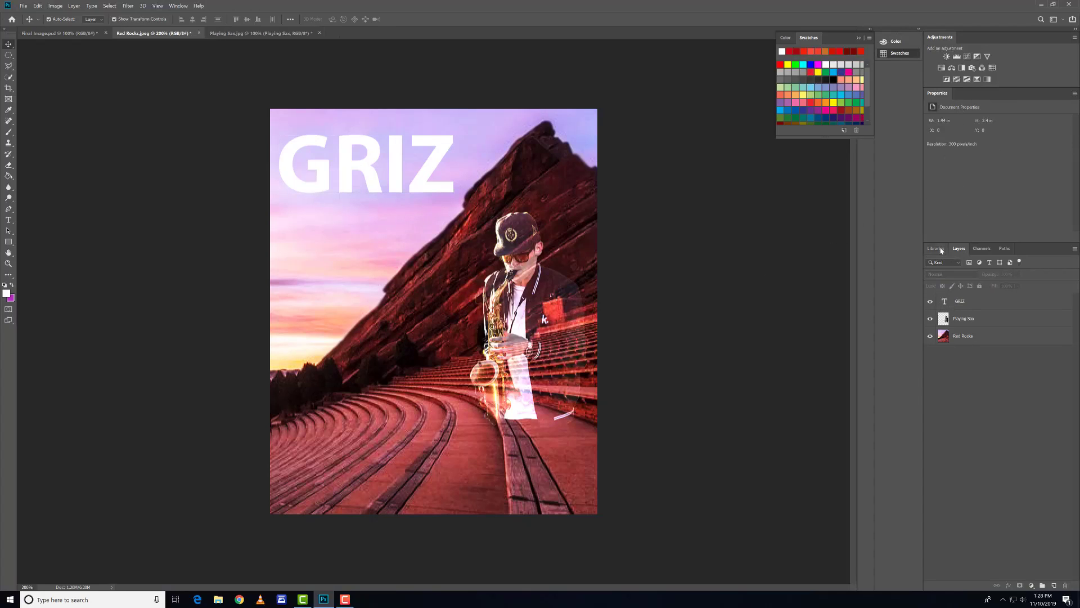
click(432, 185)
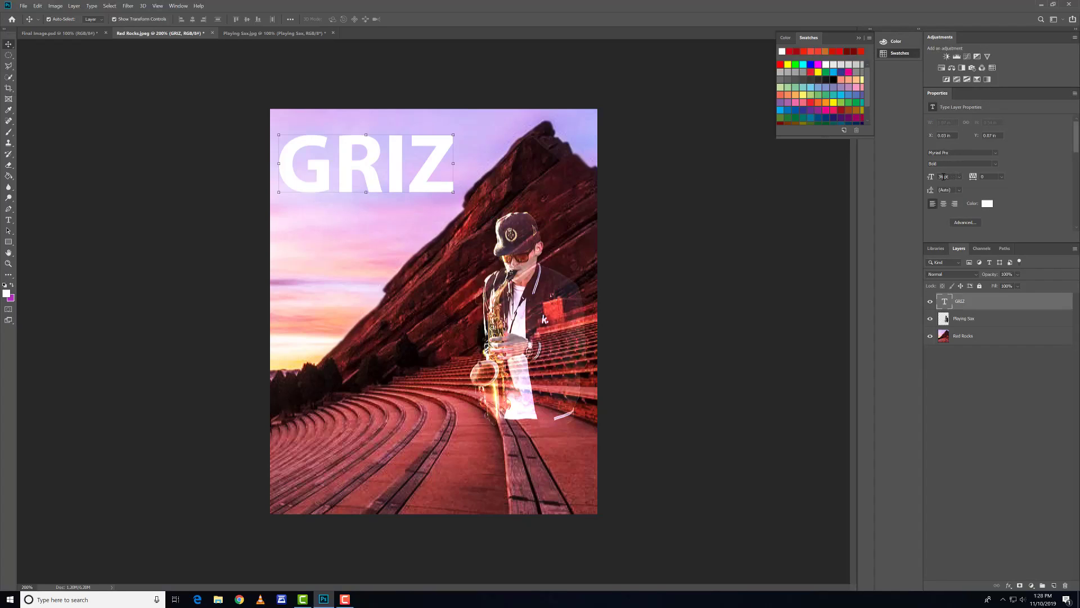
key(Return)
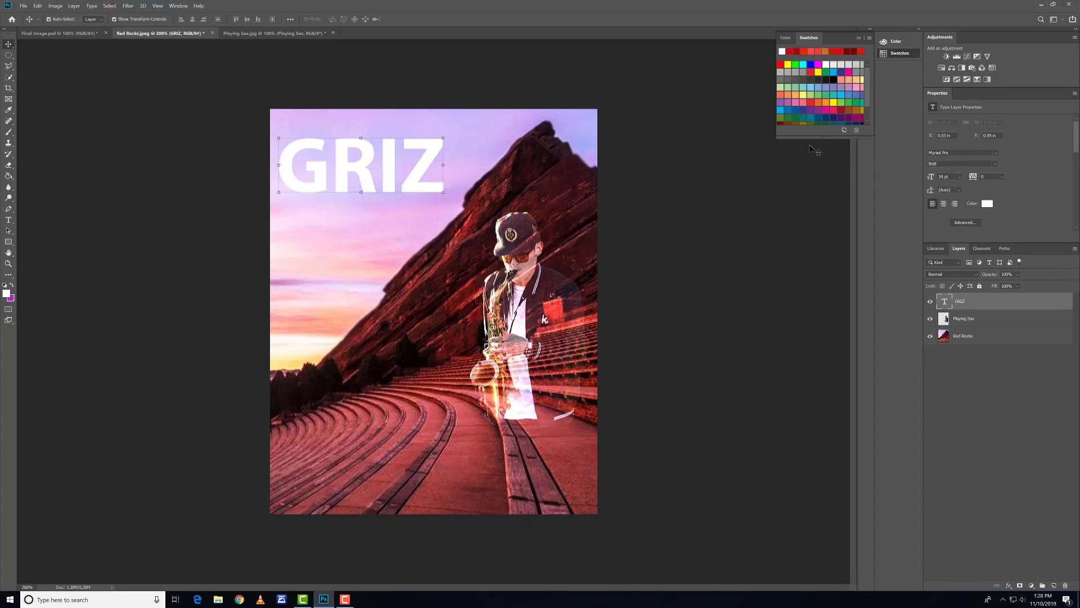
drag(427, 190, 434, 191)
Step: Open the Layer Style settings for the GRIZ text layer
click(775, 269)
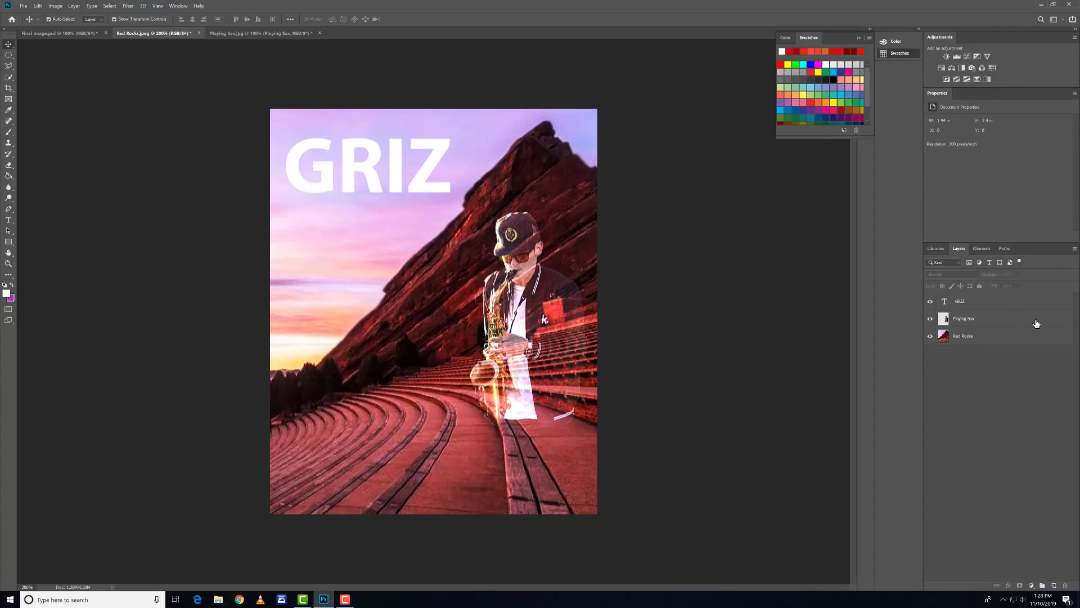
click(982, 303)
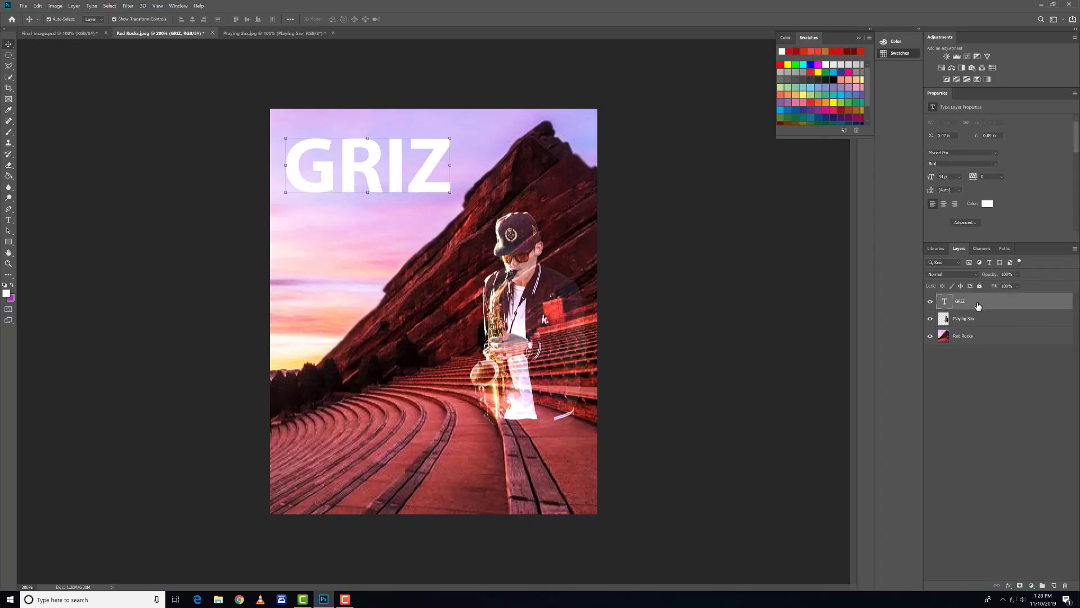
right_click(977, 306)
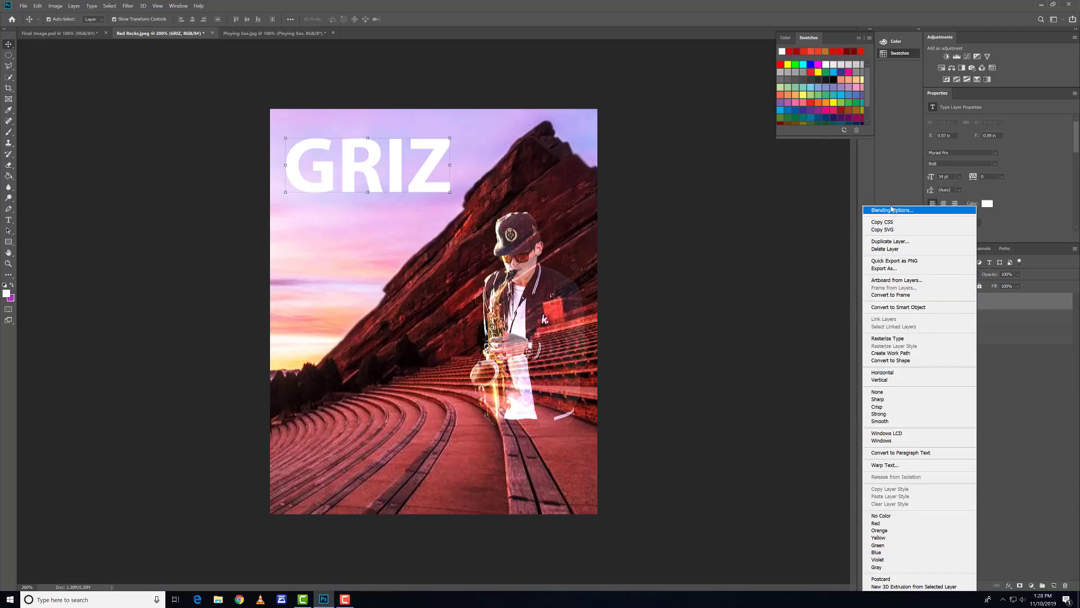
click(812, 202)
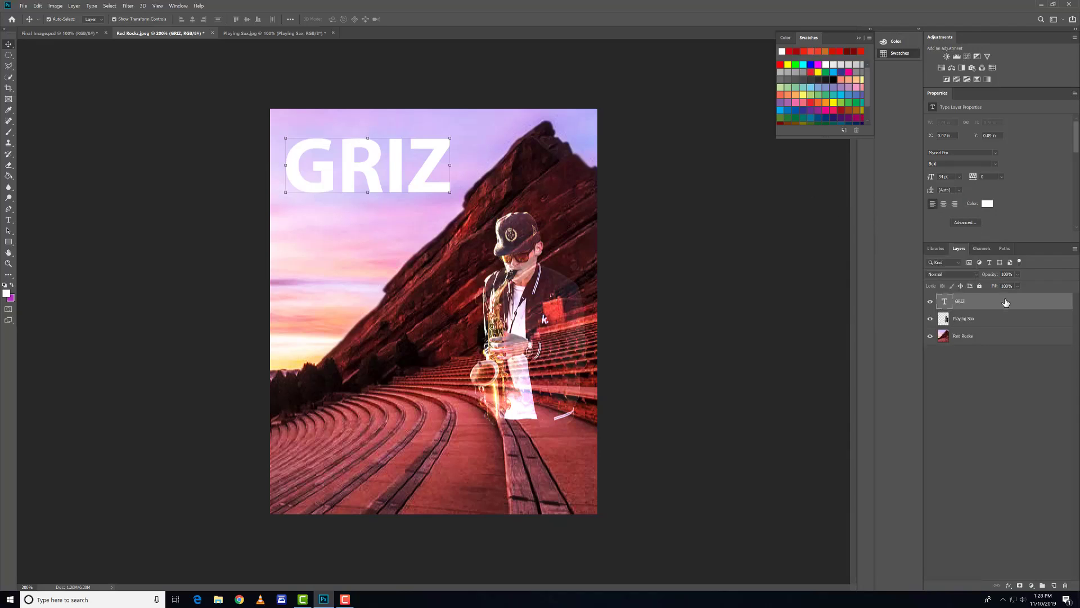
click(75, 6)
click(77, 5)
click(78, 6)
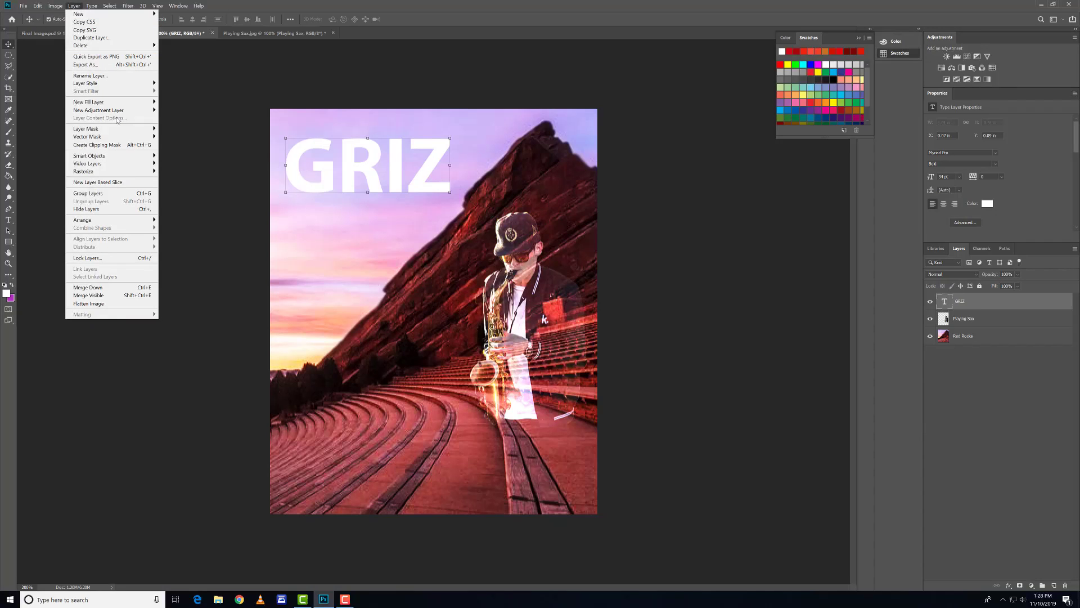
mouse_move(141, 83)
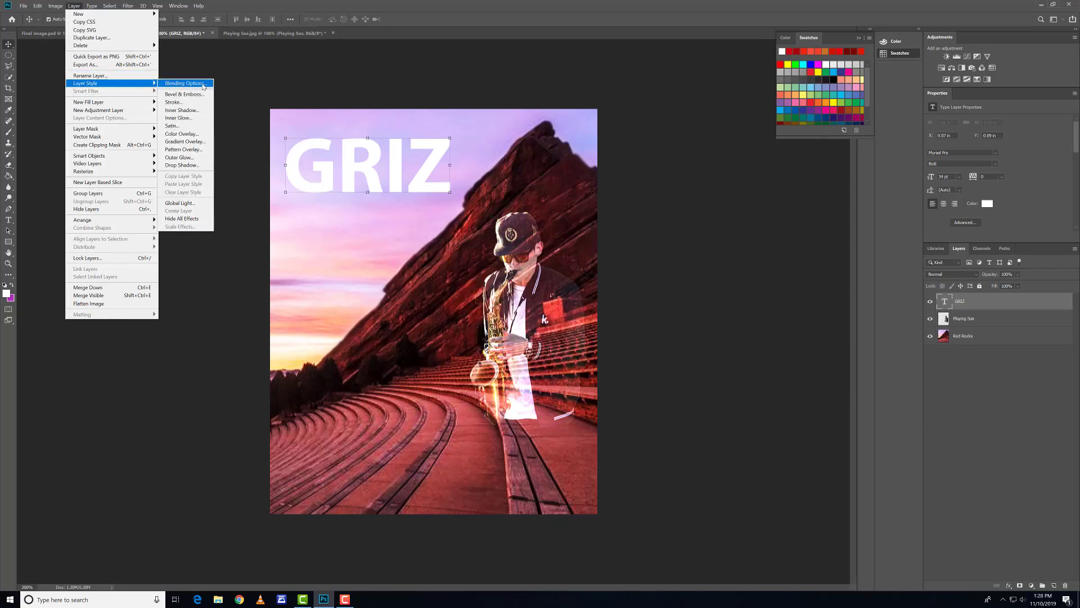
click(947, 304)
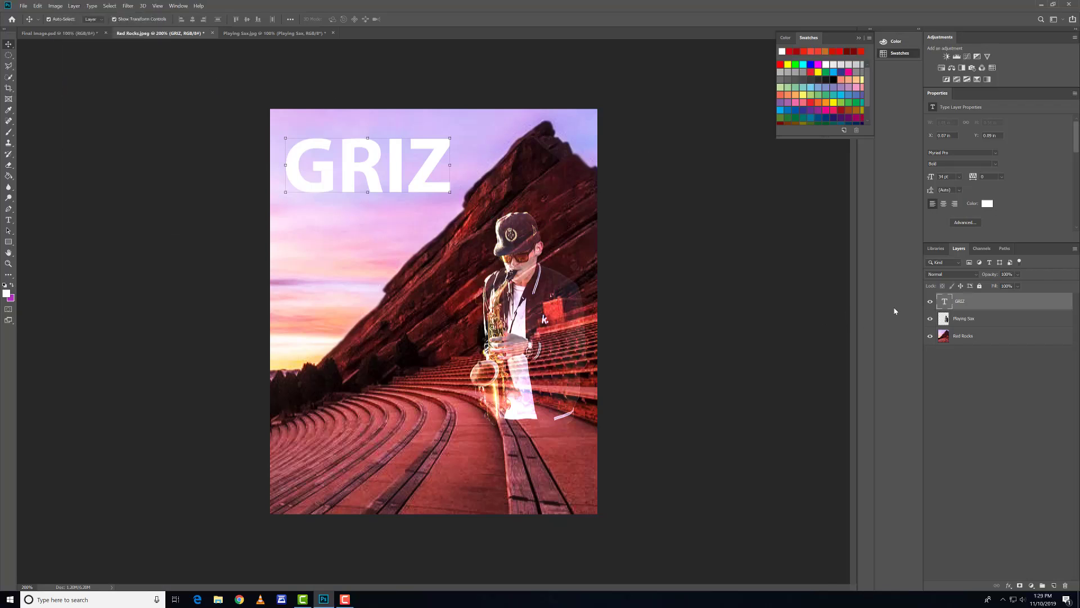
right_click(961, 301)
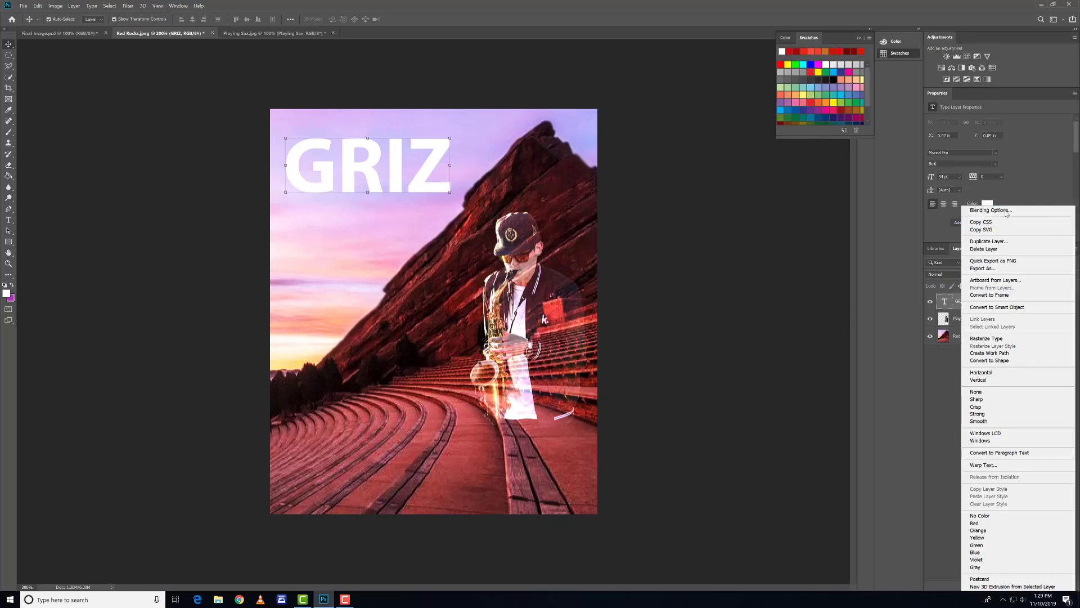
click(1005, 211)
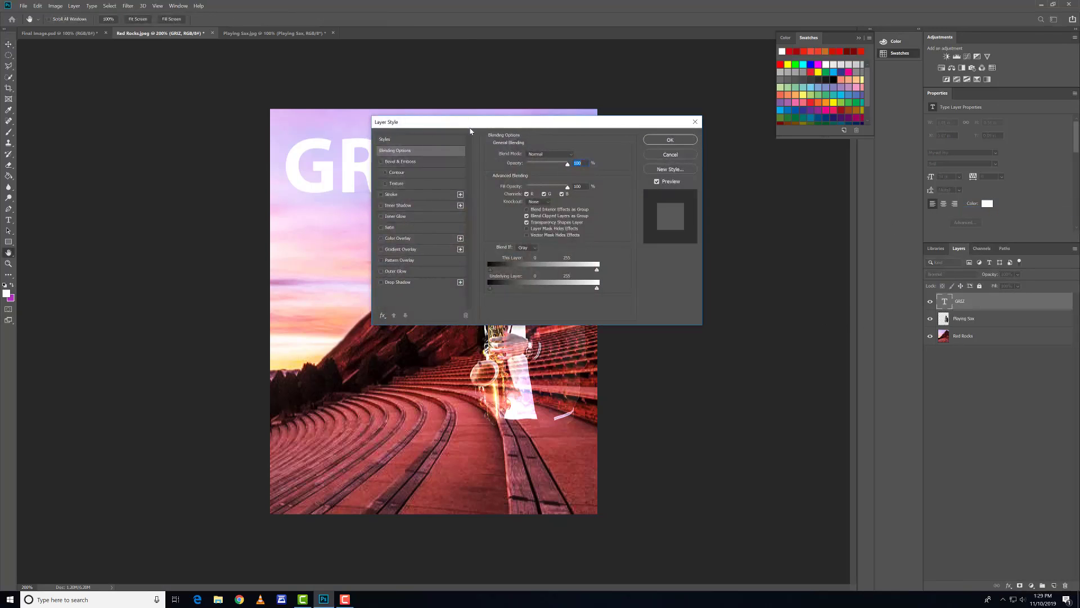
drag(471, 124, 629, 219)
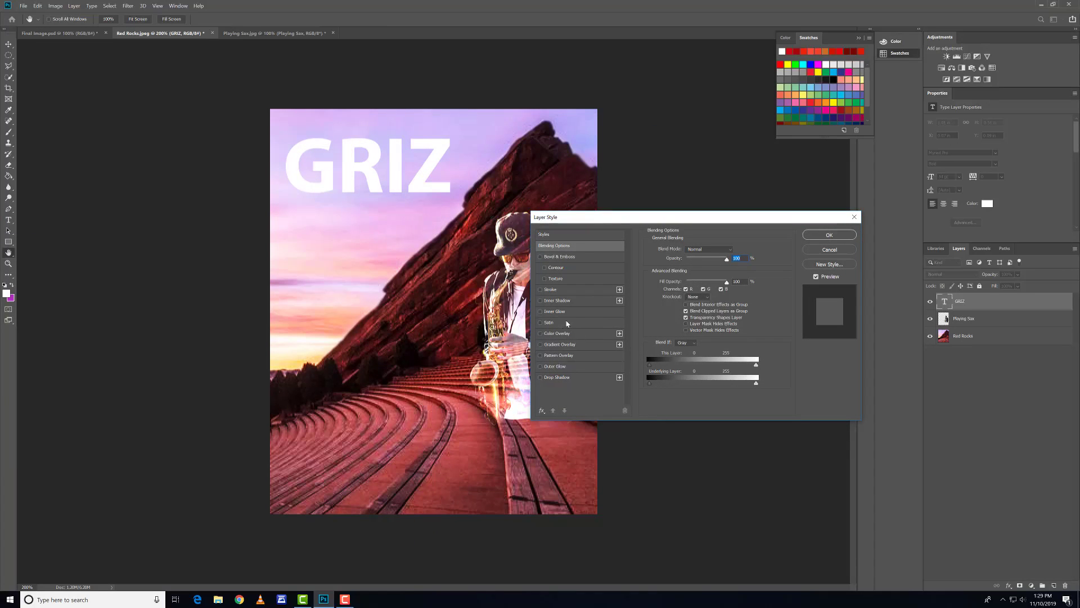
Step: Add a Drop Shadow with Size 0 px and Spread 48%, and apply it
click(568, 376)
drag(610, 216, 126, 260)
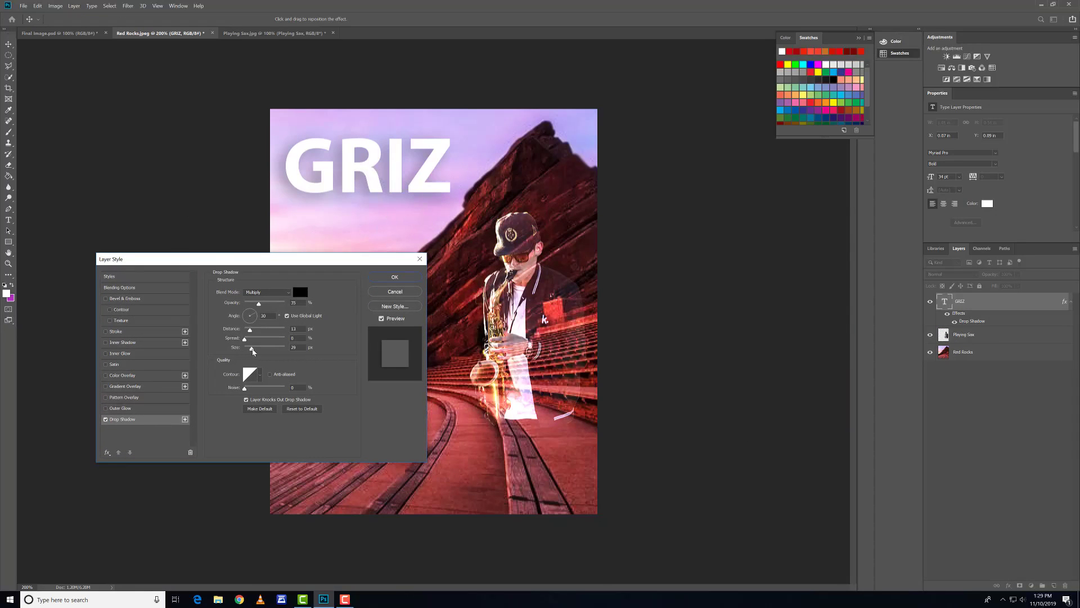
drag(252, 350, 250, 351)
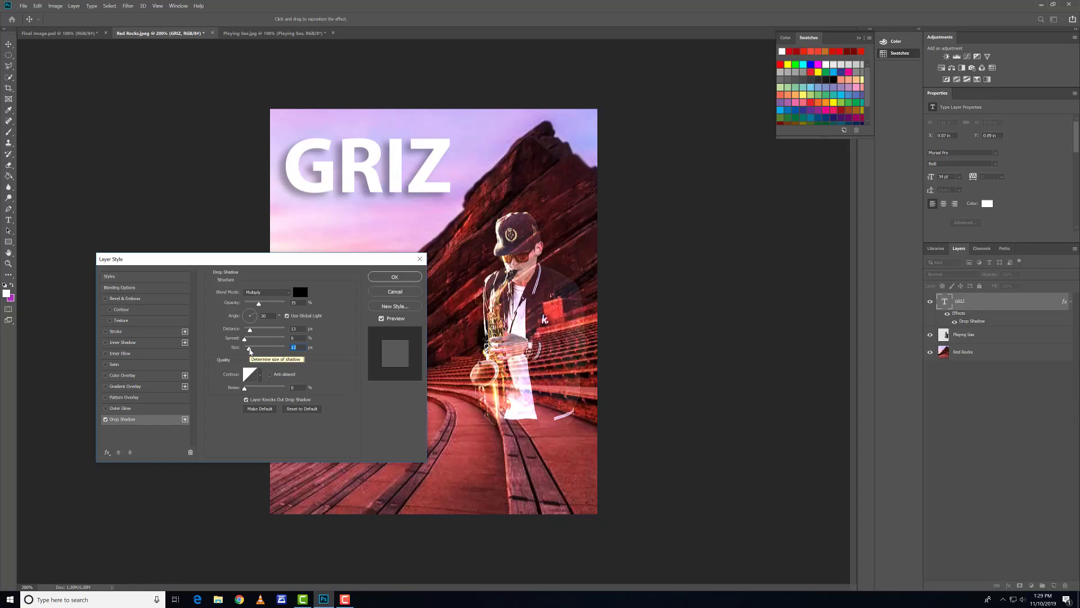
drag(250, 350, 247, 353)
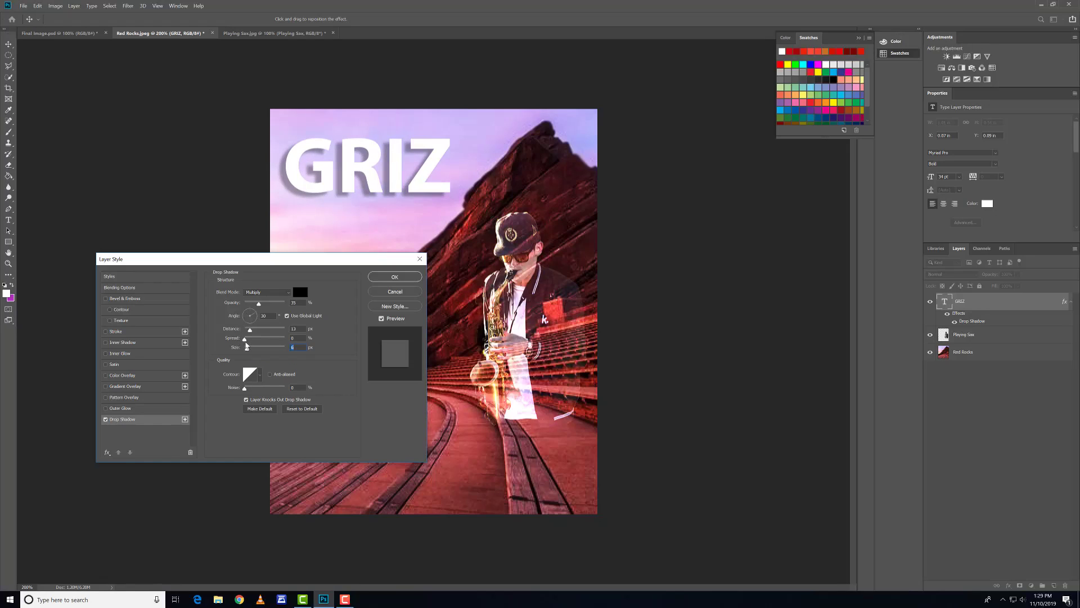
drag(244, 339, 265, 339)
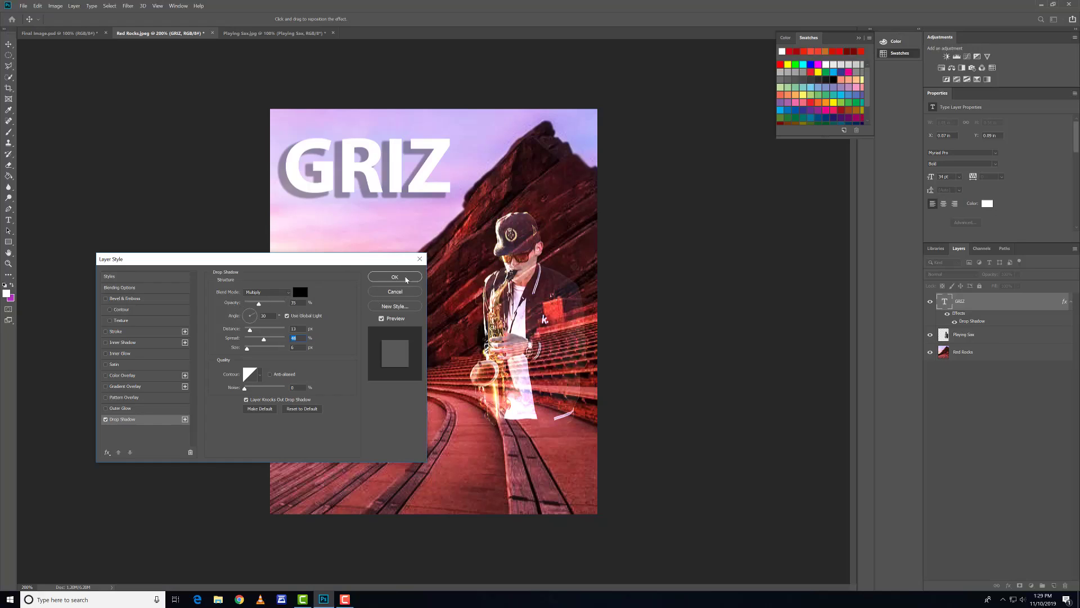
click(395, 277)
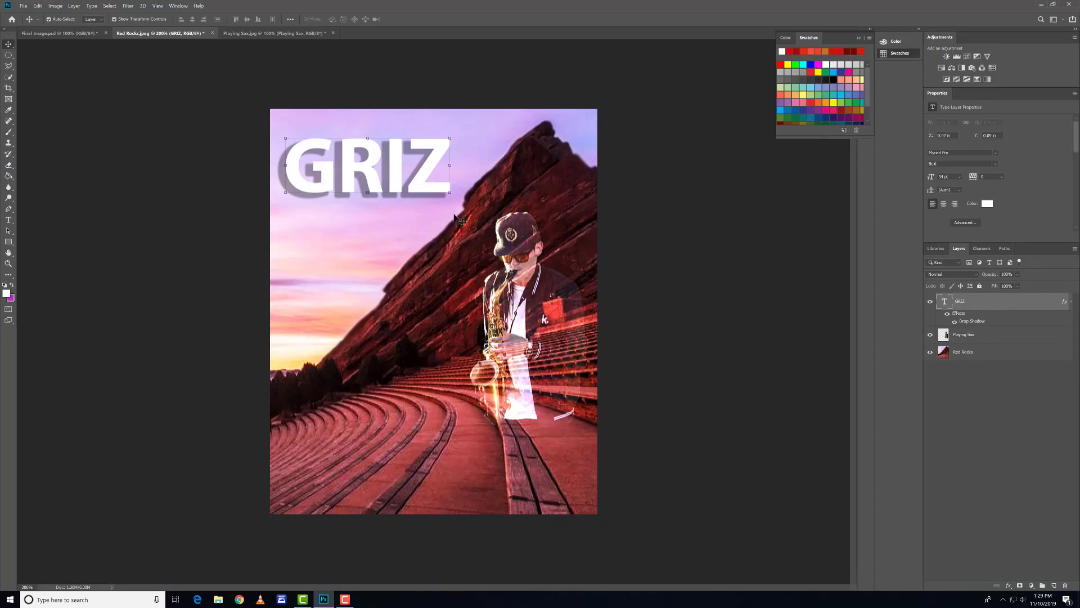
Step: Use Layer > Layer Style > Create Layer to split off a 'GRIZ's Drop Shadow' layer
drag(371, 171, 390, 184)
key(ctrl+z)
click(73, 5)
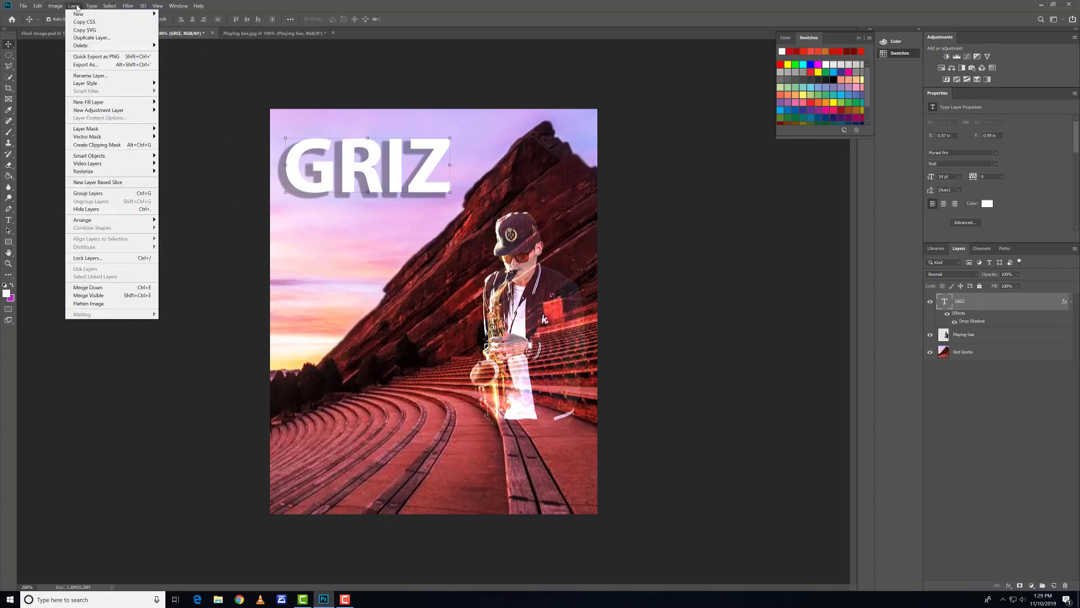
mouse_move(96, 82)
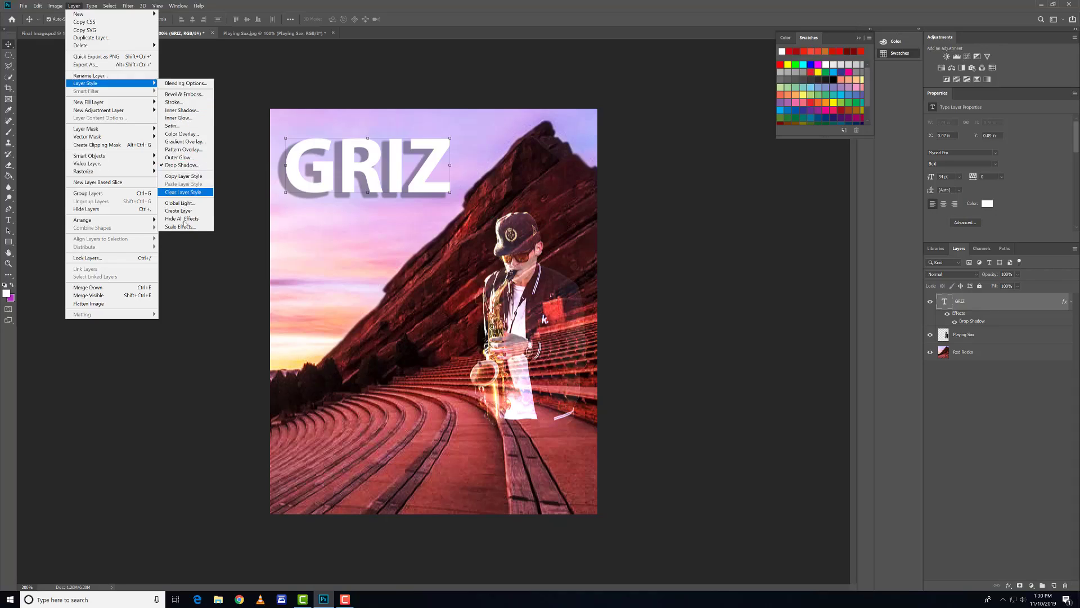
click(199, 212)
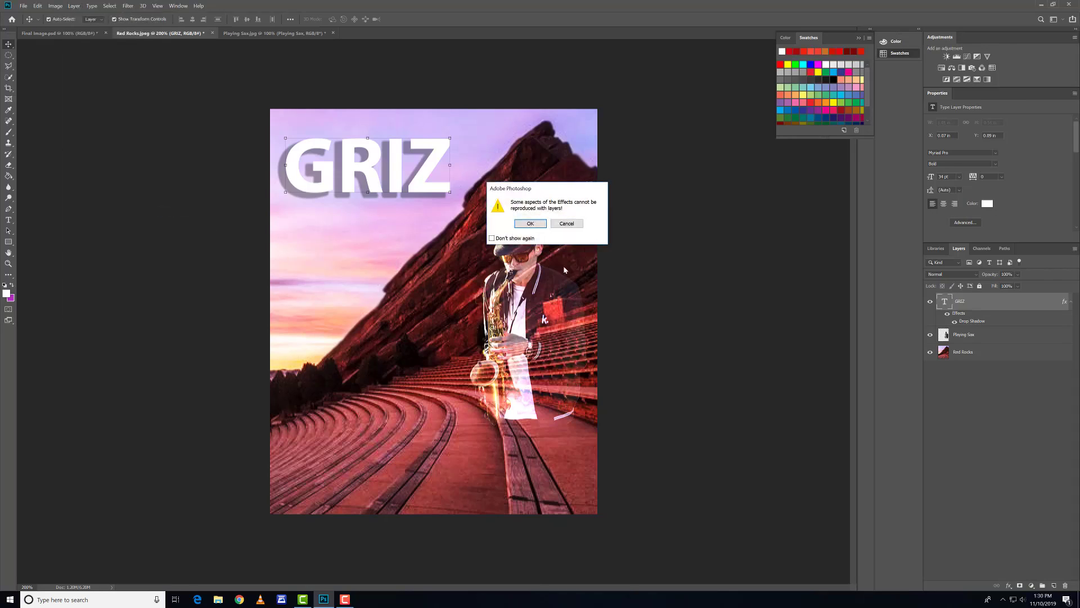
click(530, 223)
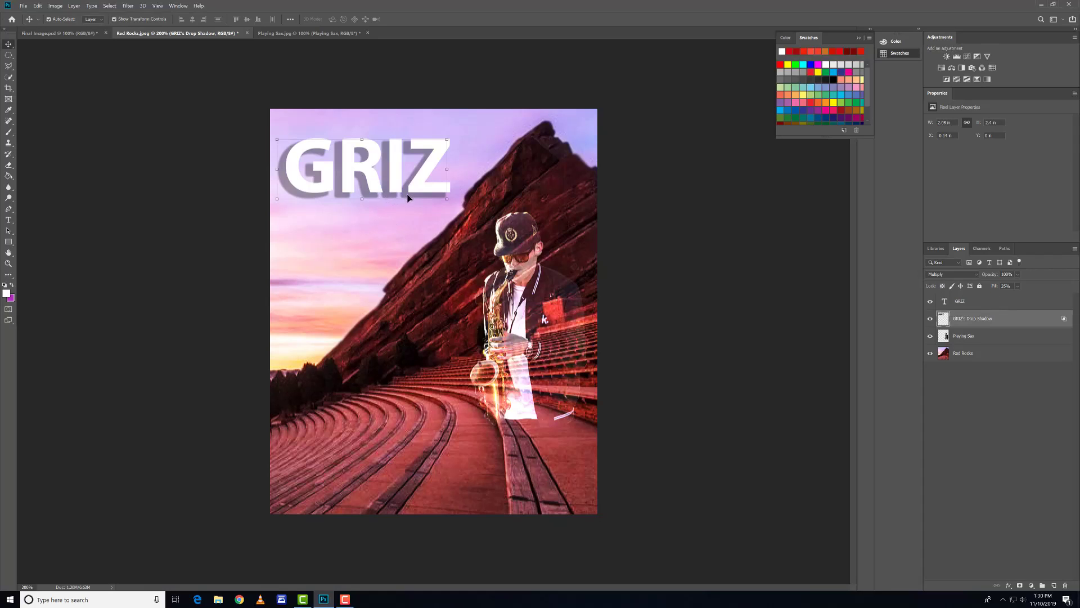
Step: Offset the GRIZ's Drop Shadow layer slightly right and down, and set its Fill to 68%
mouse_move(408, 196)
mouse_down()
mouse_move(422, 186)
mouse_move(437, 224)
mouse_move(379, 210)
mouse_move(424, 237)
mouse_move(406, 179)
mouse_move(424, 201)
mouse_up()
click(1017, 286)
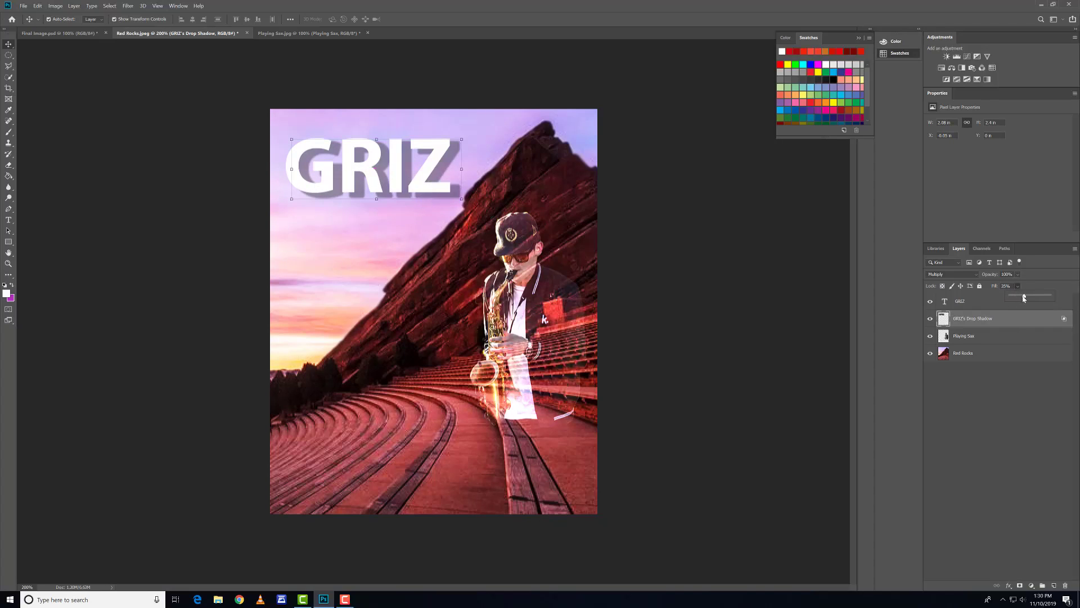
drag(1025, 296, 1041, 298)
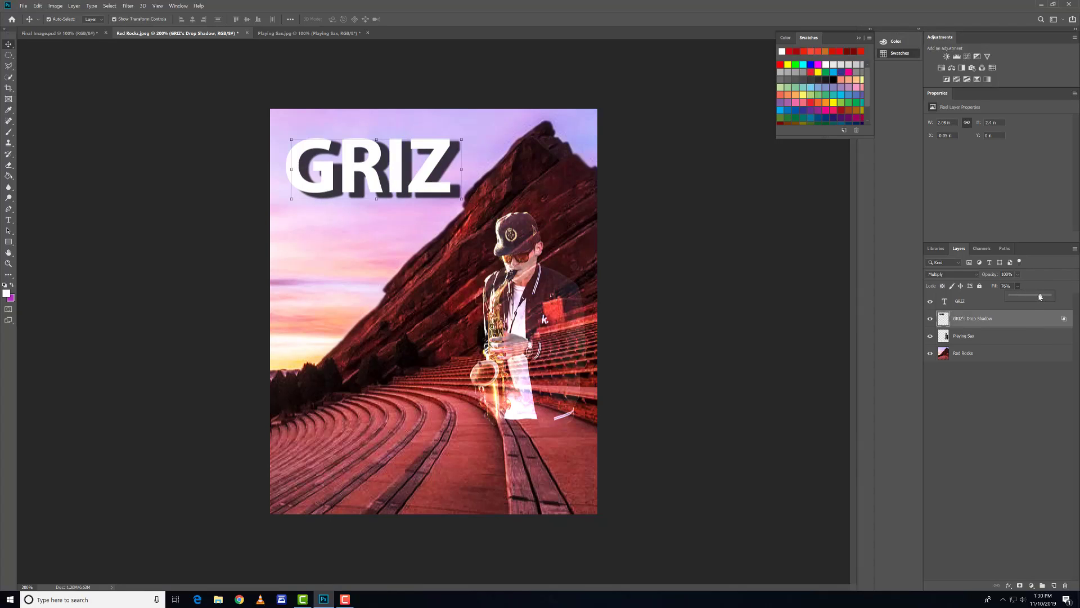
click(659, 220)
click(652, 212)
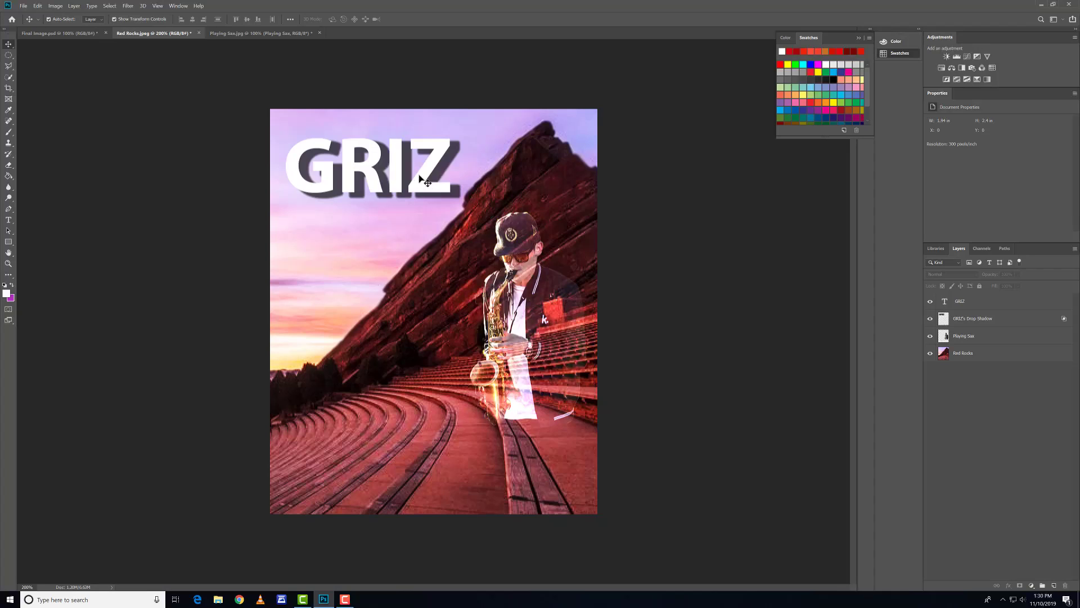
Step: Open Layer Style for the GRIZ layer and enable the Stroke effect
right_click(1024, 302)
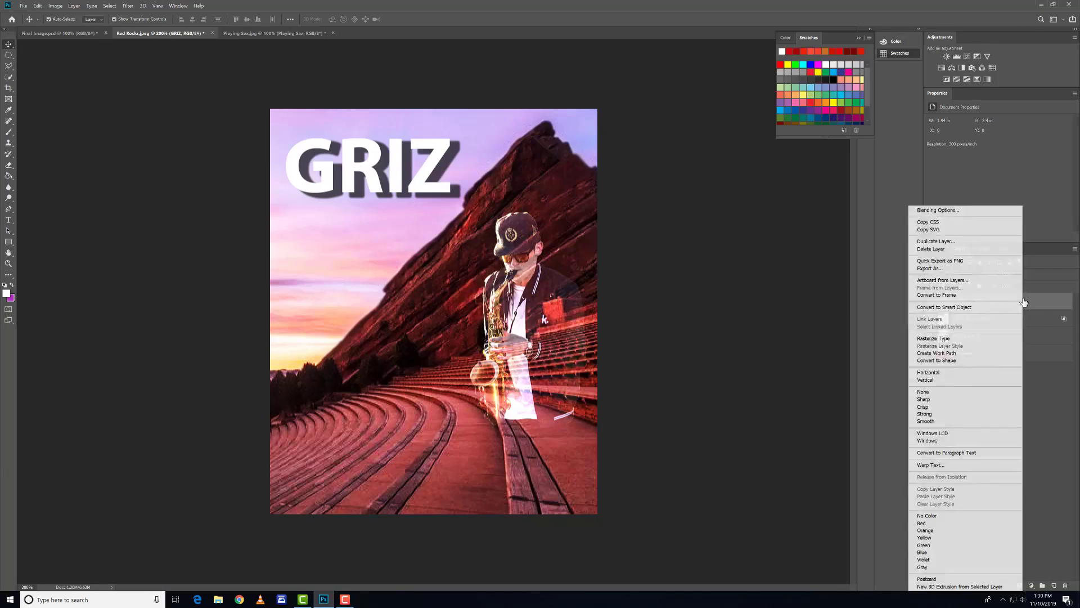
click(968, 217)
key(h)
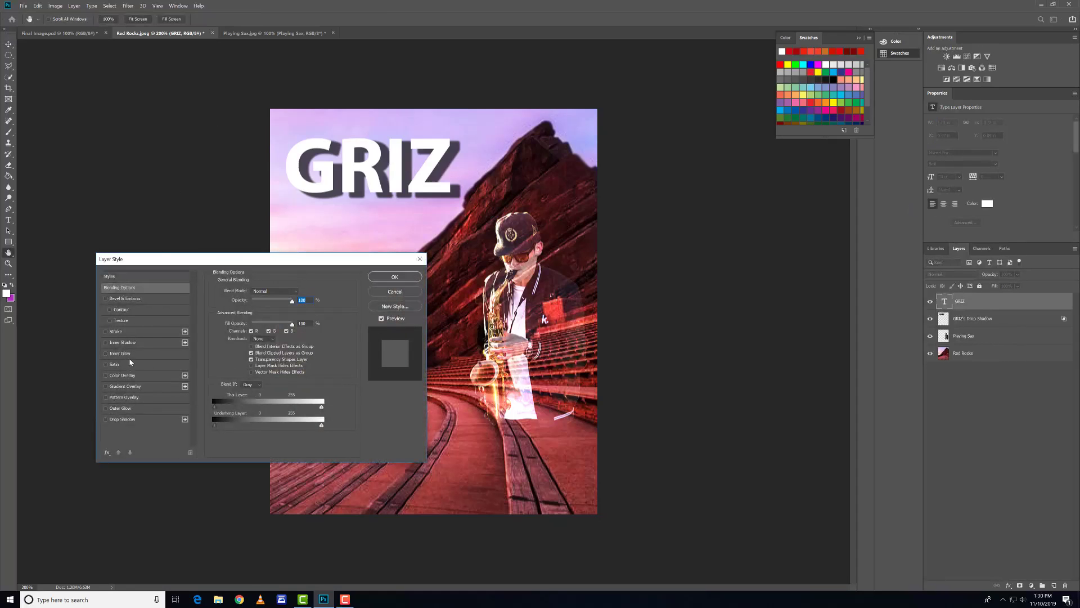
click(124, 332)
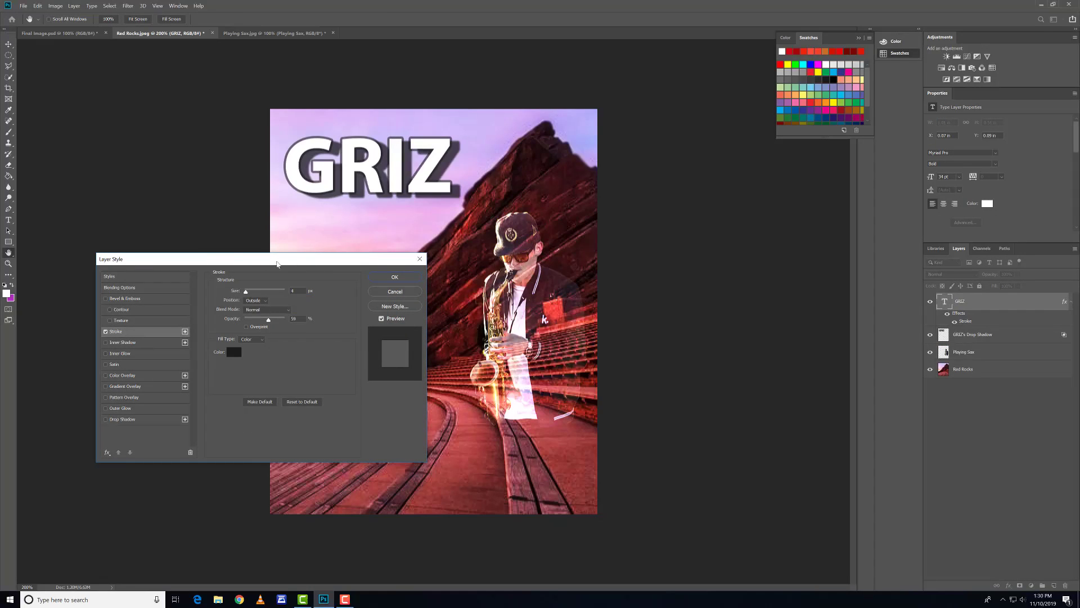
drag(272, 264, 226, 272)
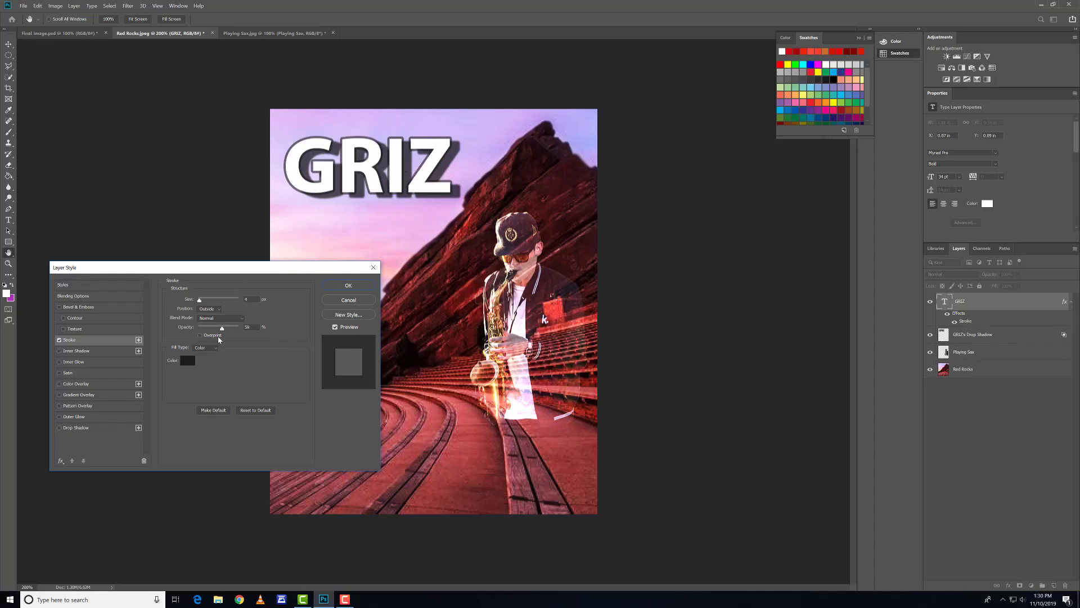
Step: Set the stroke to 100% opacity, Inside position and 3 px size, then apply
drag(221, 328, 251, 329)
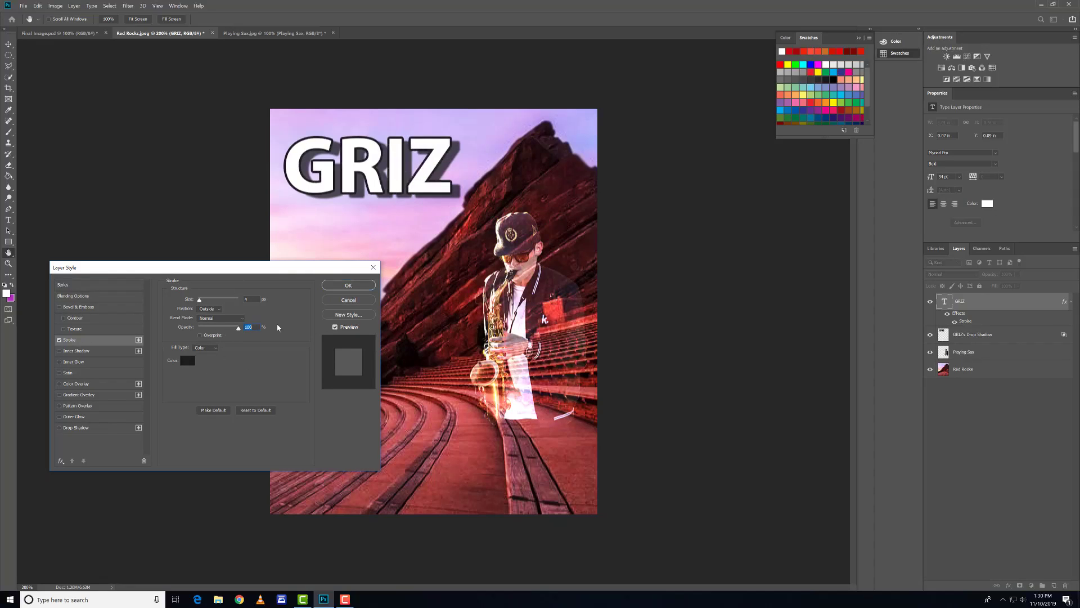
drag(198, 301, 202, 303)
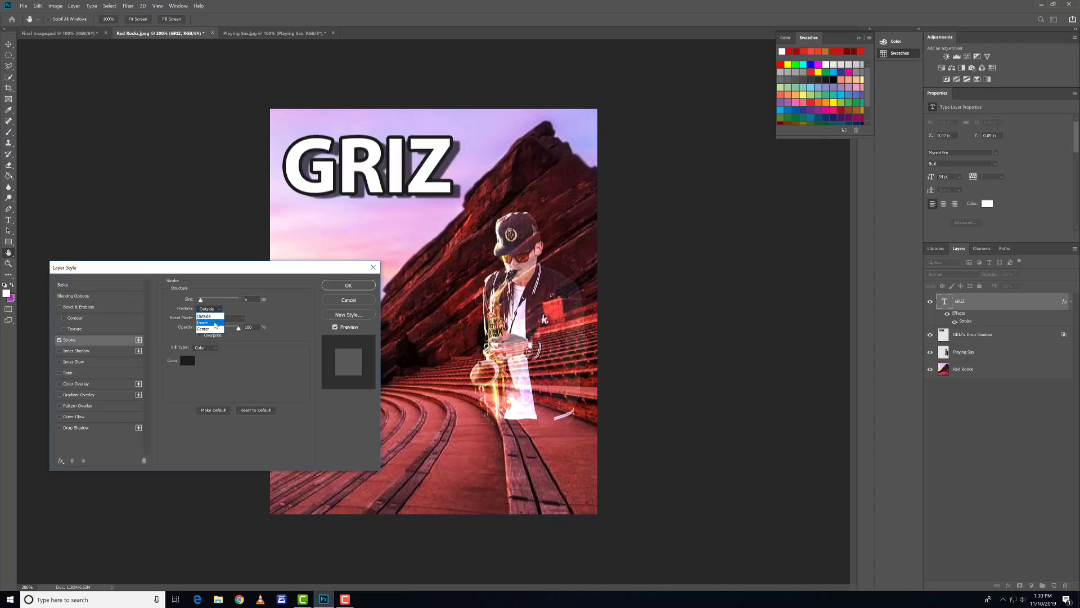
click(213, 318)
click(215, 309)
click(209, 326)
click(216, 308)
click(214, 319)
drag(200, 301, 199, 302)
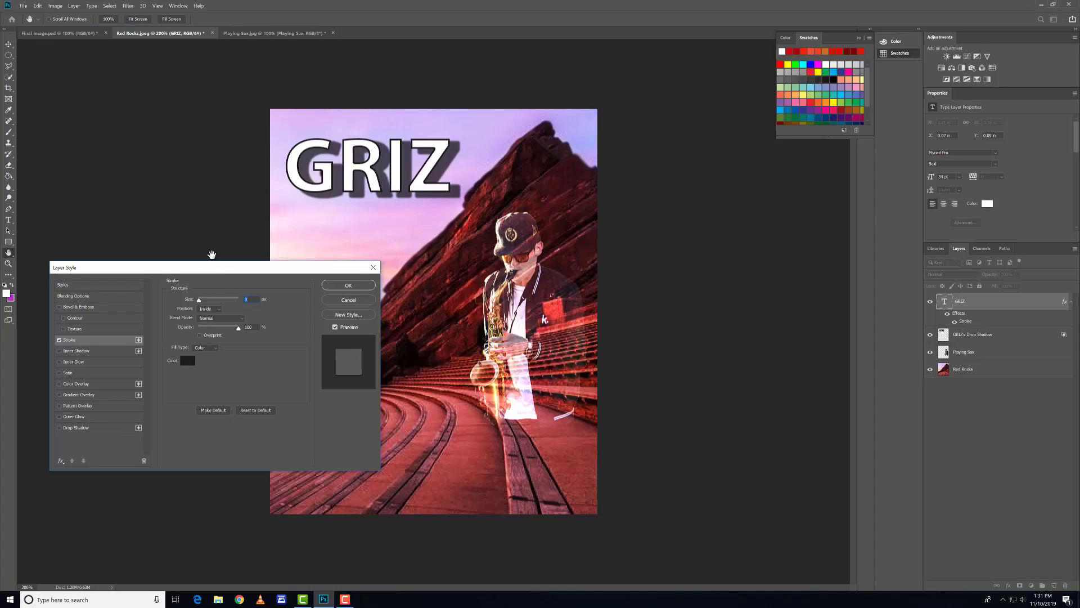
click(348, 285)
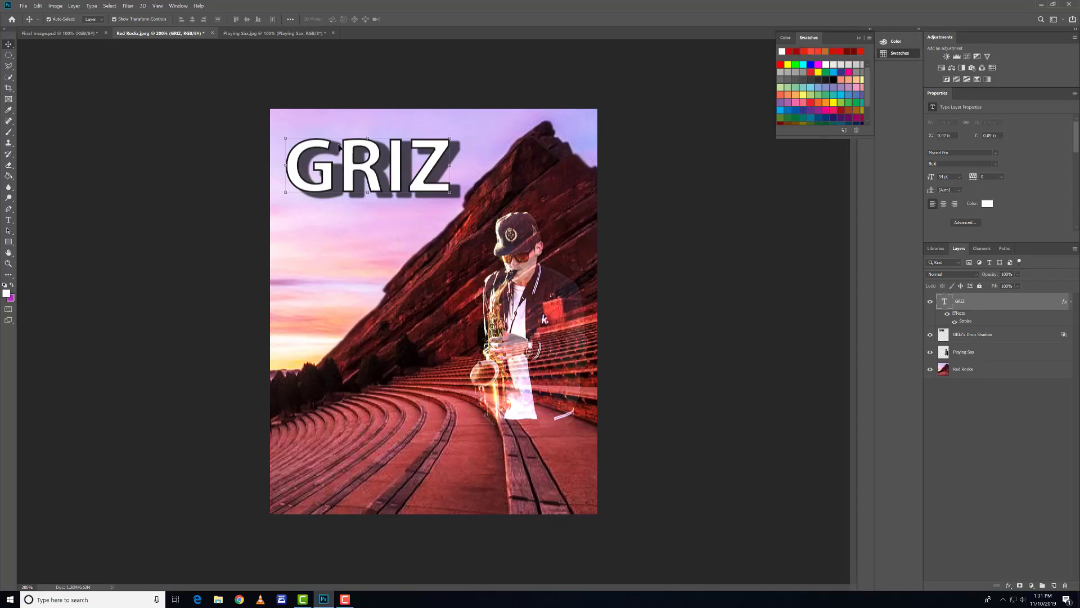
click(219, 104)
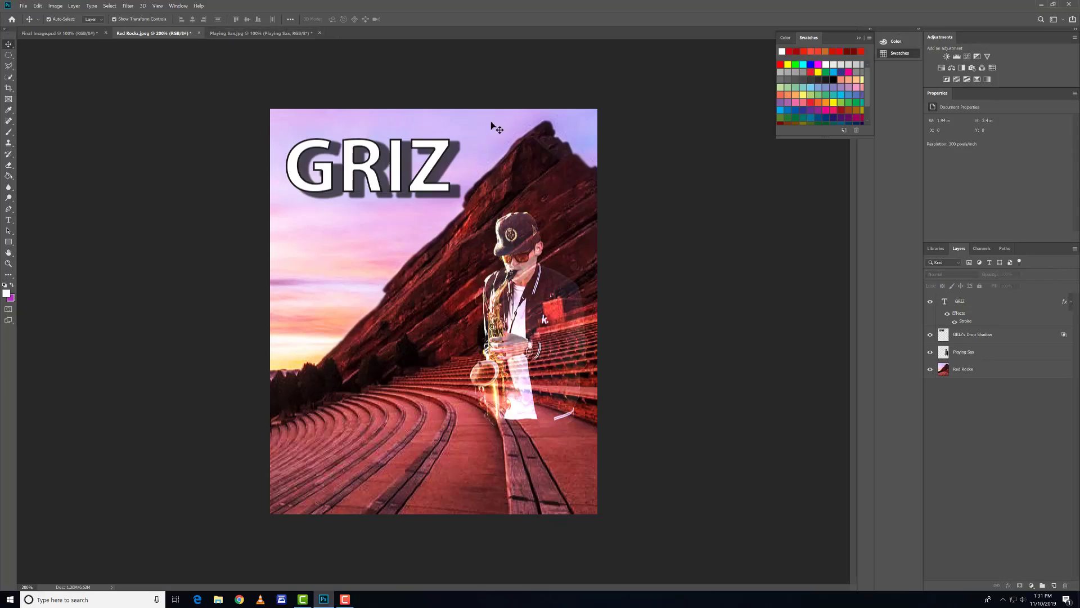
Step: Place the Red Galaxy image as an embedded layer and move it up over GRIZ
click(23, 6)
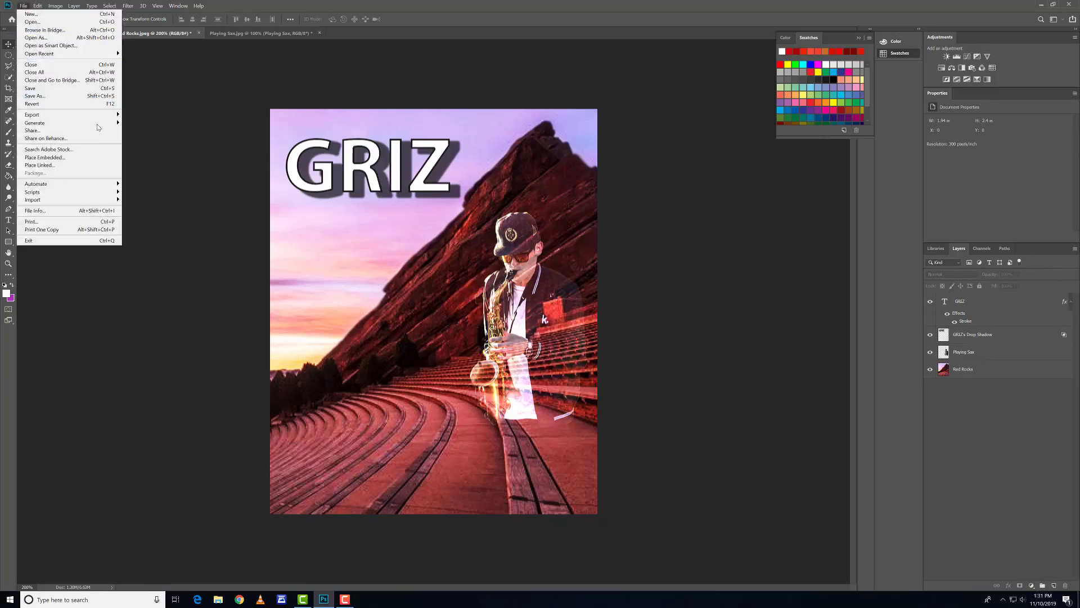
click(106, 161)
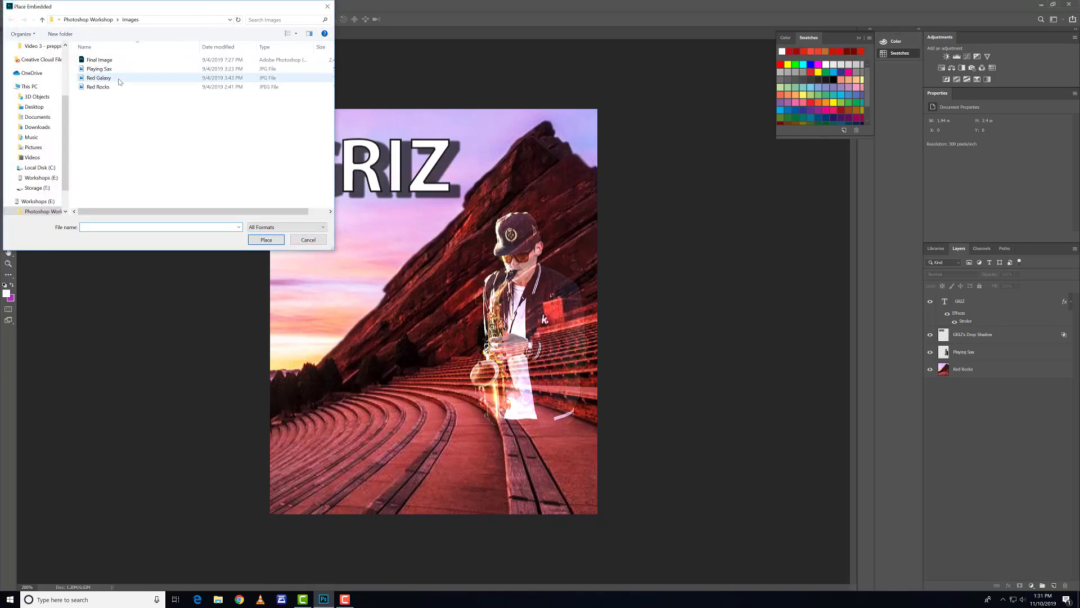
click(118, 80)
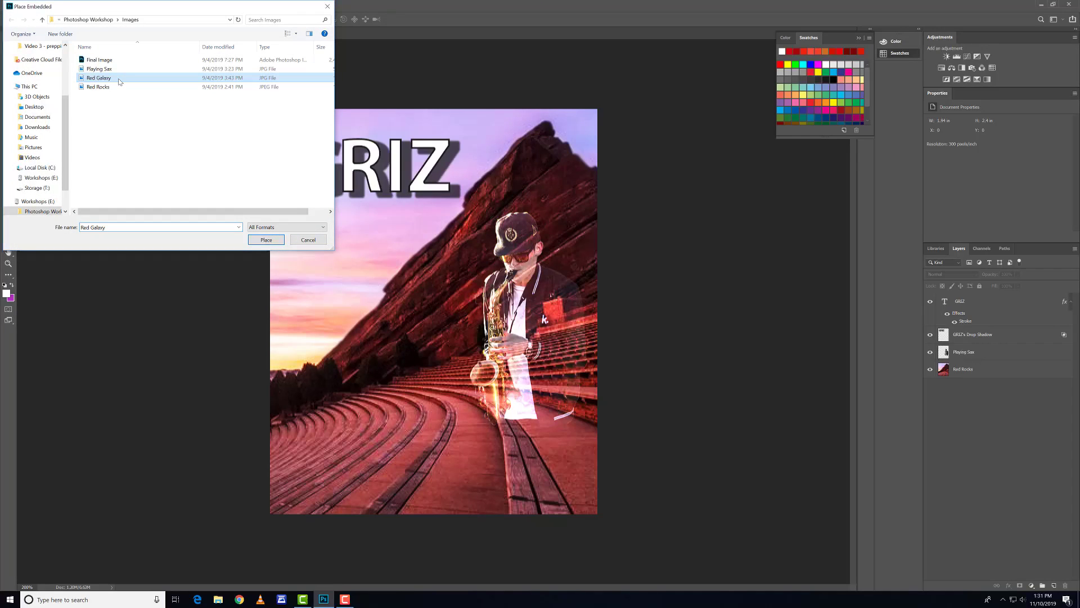
click(267, 240)
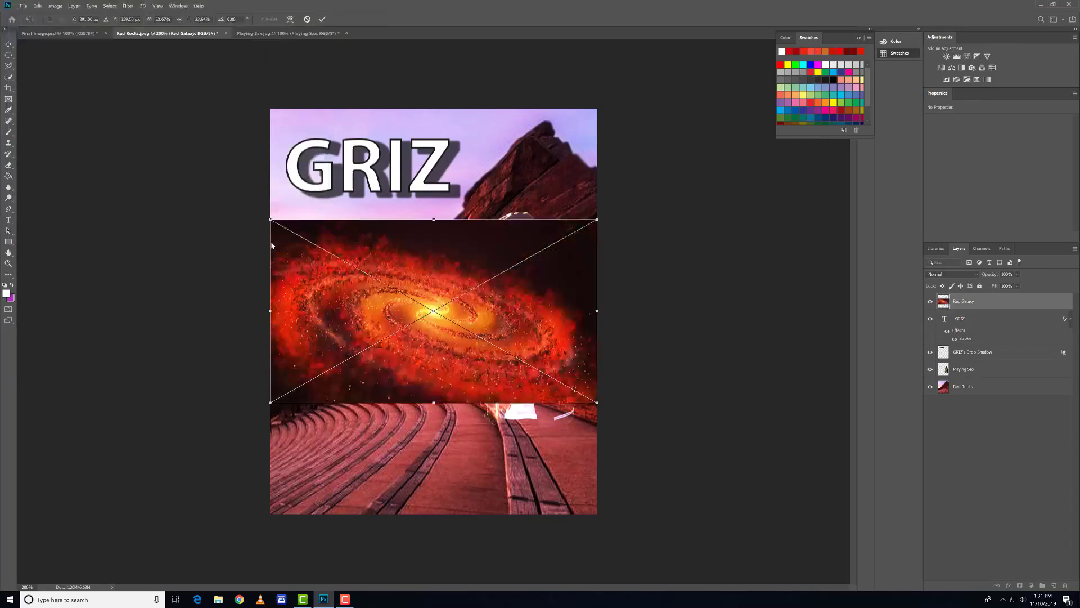
drag(544, 353, 500, 201)
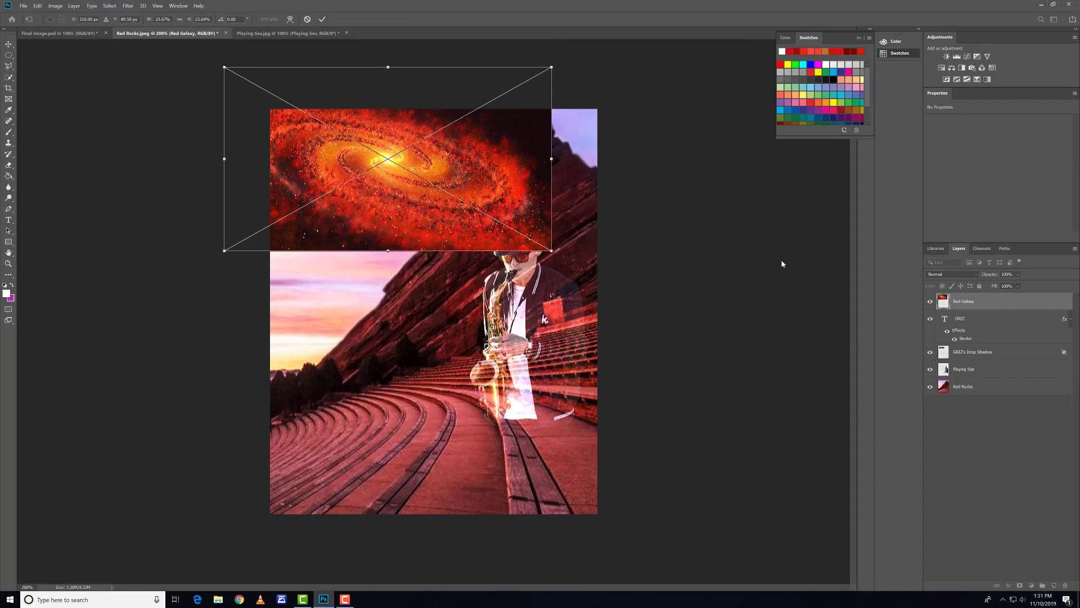
key(Return)
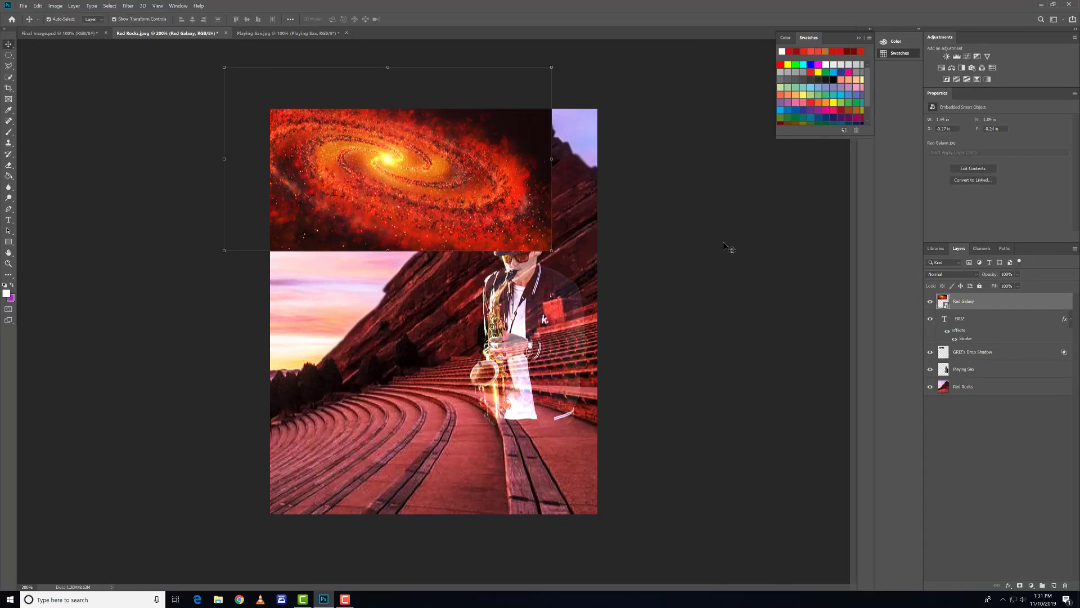
Step: Clip the Red Galaxy layer to the GRIZ text and position the texture within the letters
right_click(994, 302)
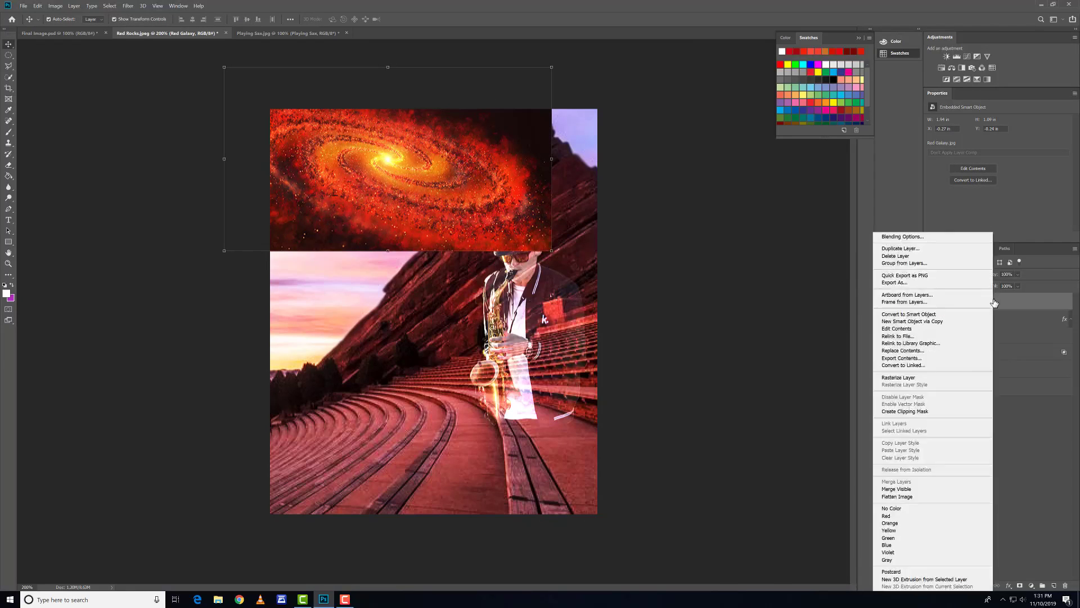
click(941, 412)
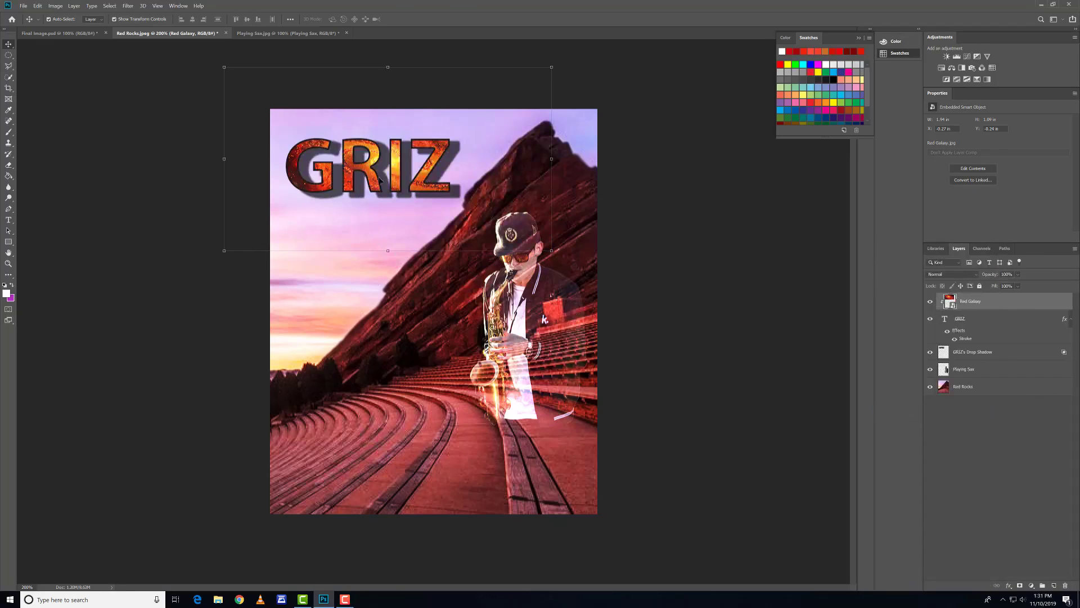
drag(388, 169, 433, 140)
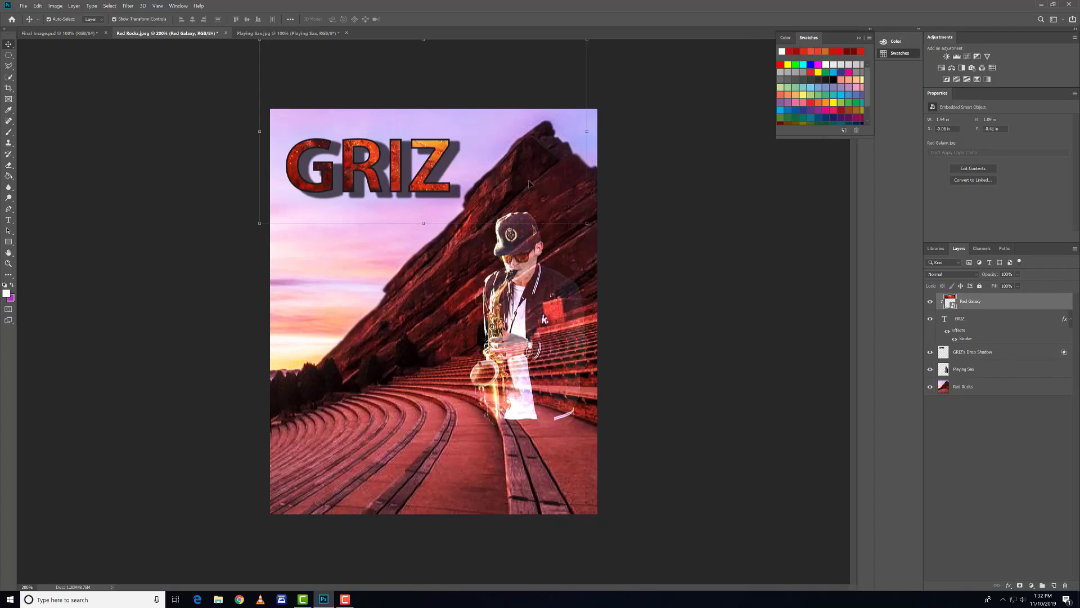
mouse_move(427, 181)
mouse_down()
mouse_move(416, 174)
mouse_move(434, 169)
mouse_up()
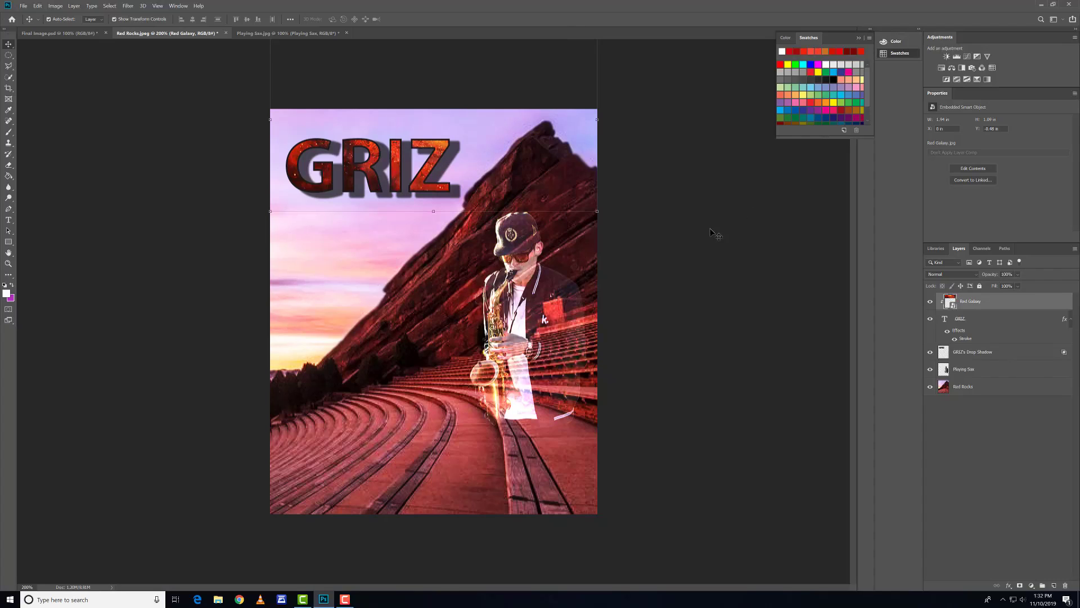
click(680, 178)
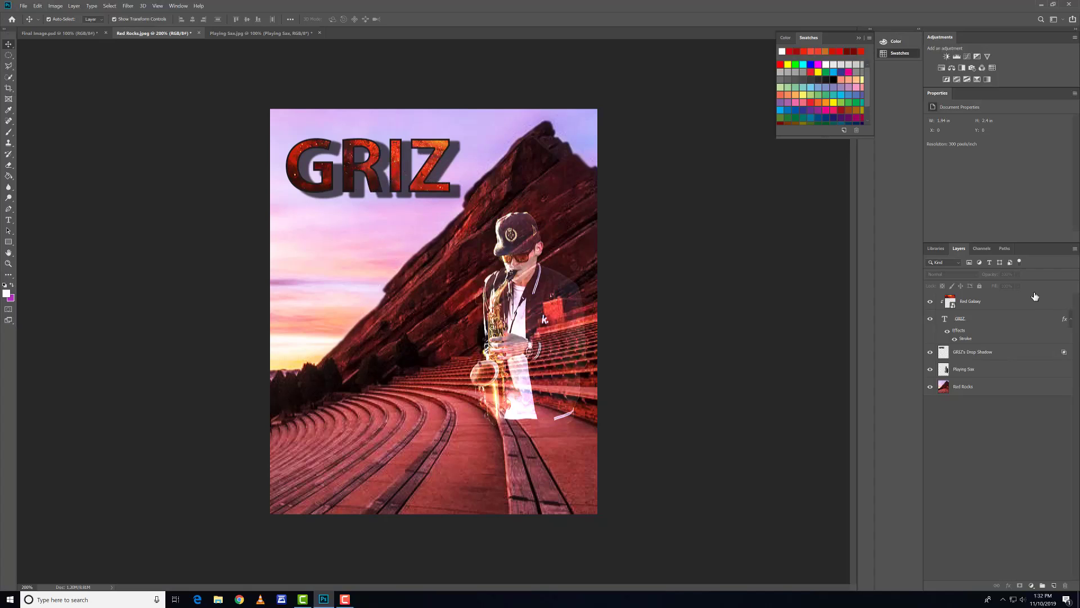
Step: Add a Hue/Saturation adjustment above Red Galaxy and clip it to that layer
click(976, 303)
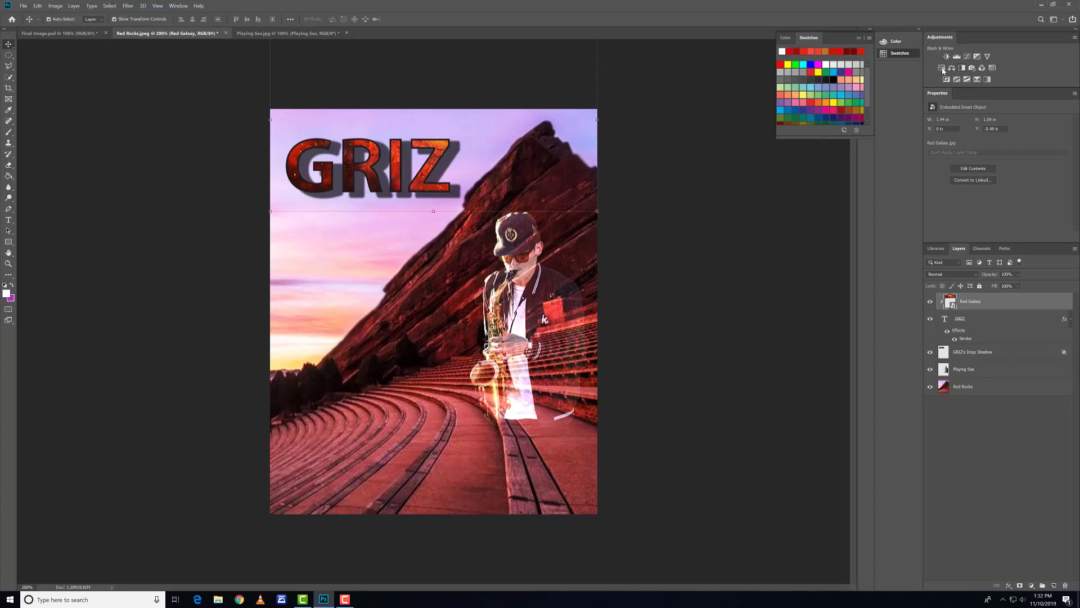
click(942, 68)
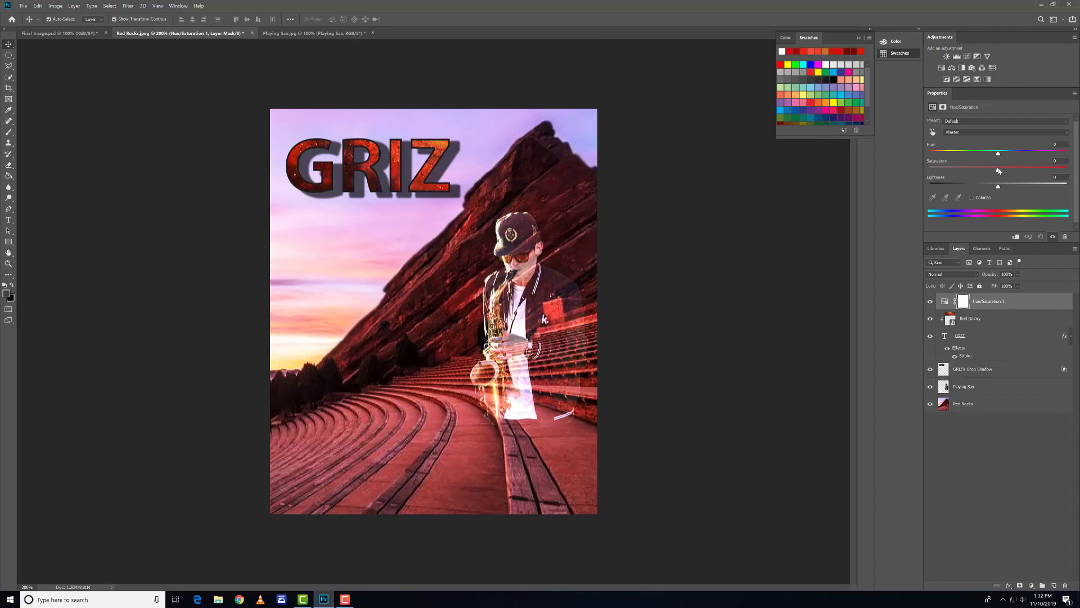
drag(1028, 176, 997, 176)
right_click(1013, 310)
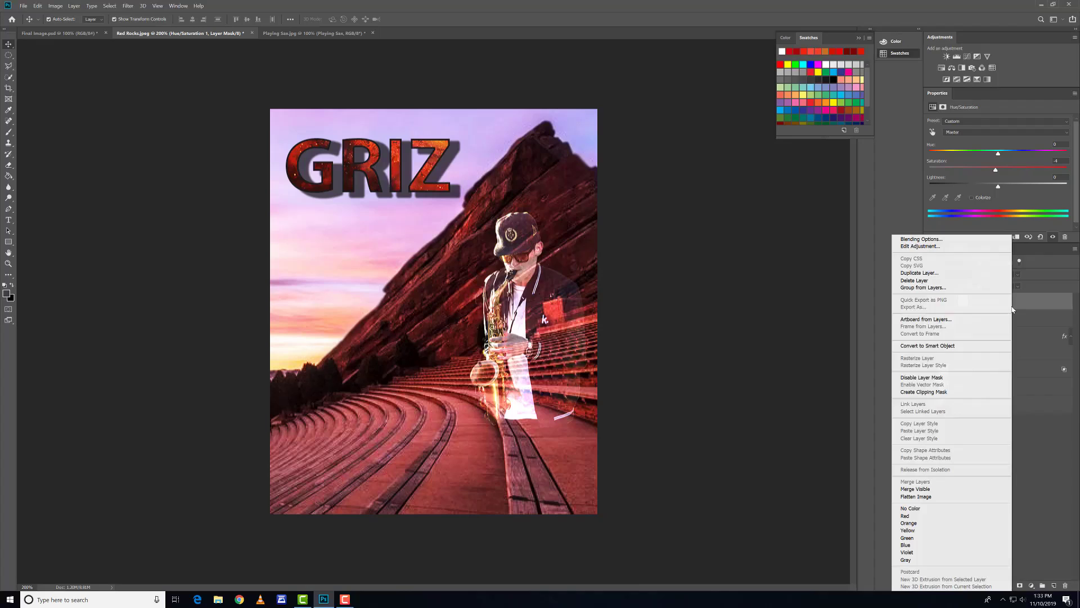
click(945, 392)
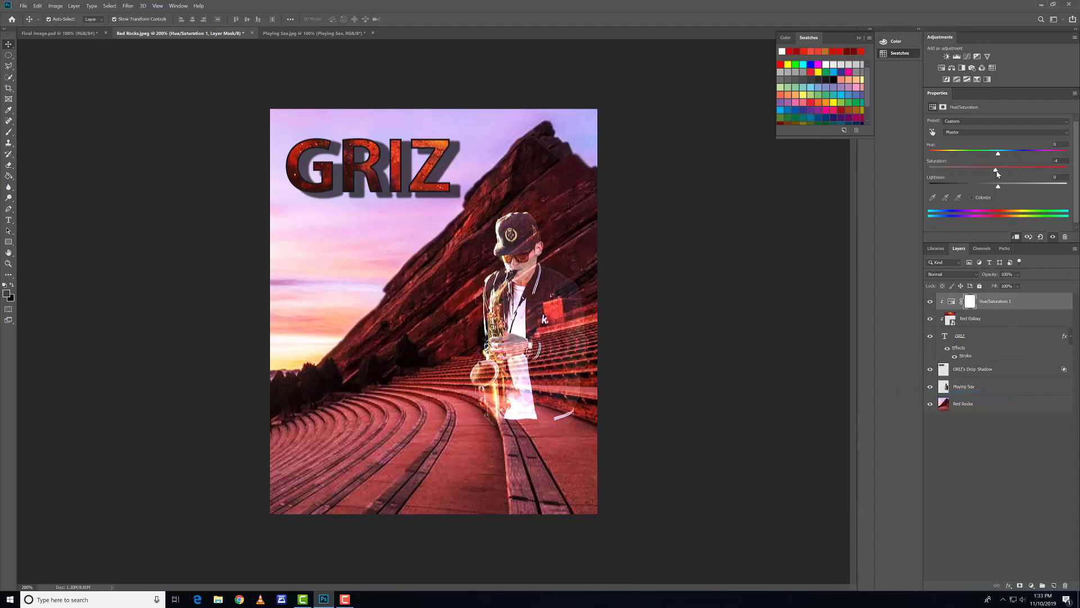
Step: Lower the adjustment's Saturation and Lightness to mute and darken the galaxy texture
drag(1017, 169, 978, 155)
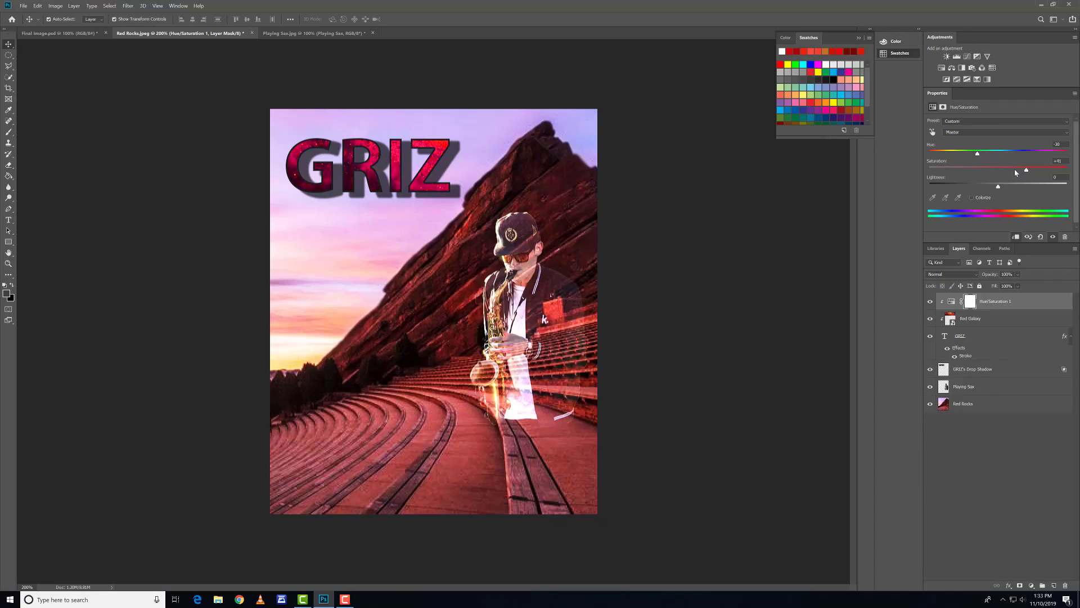
drag(1025, 171, 985, 154)
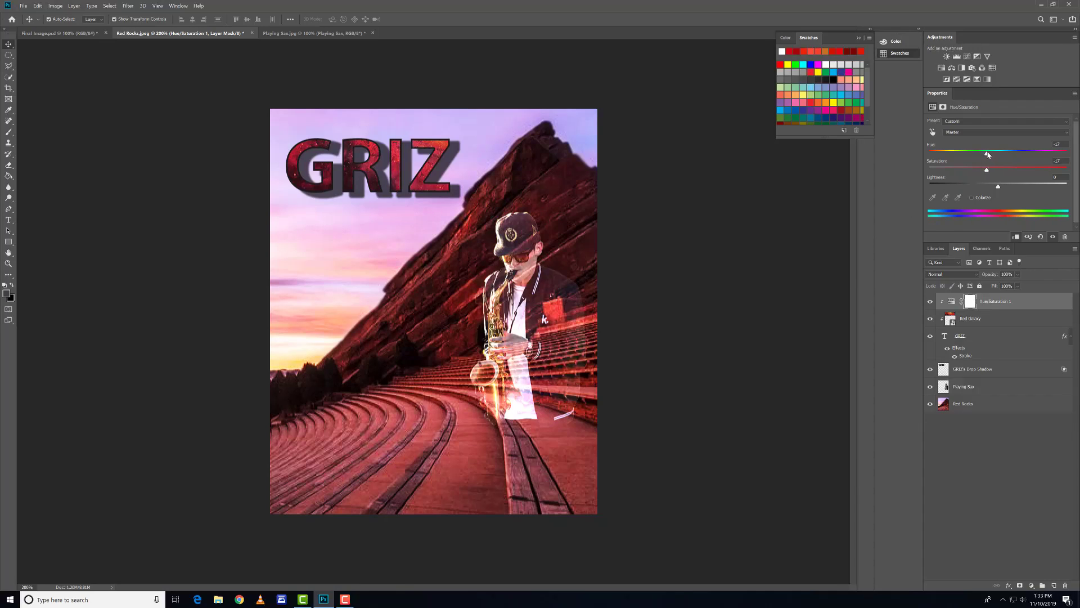
drag(998, 188, 987, 188)
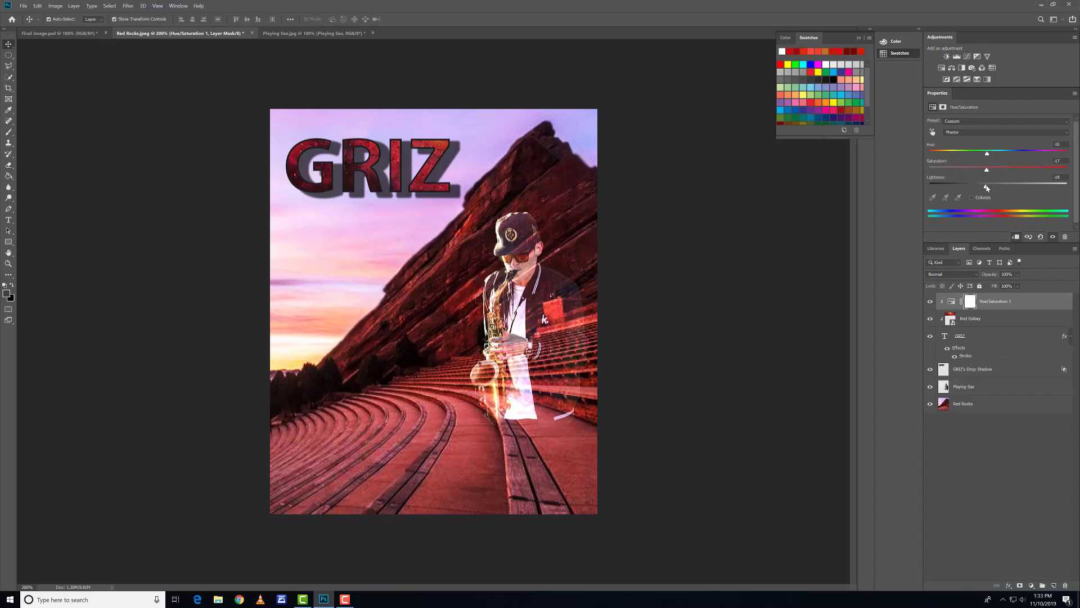
click(717, 337)
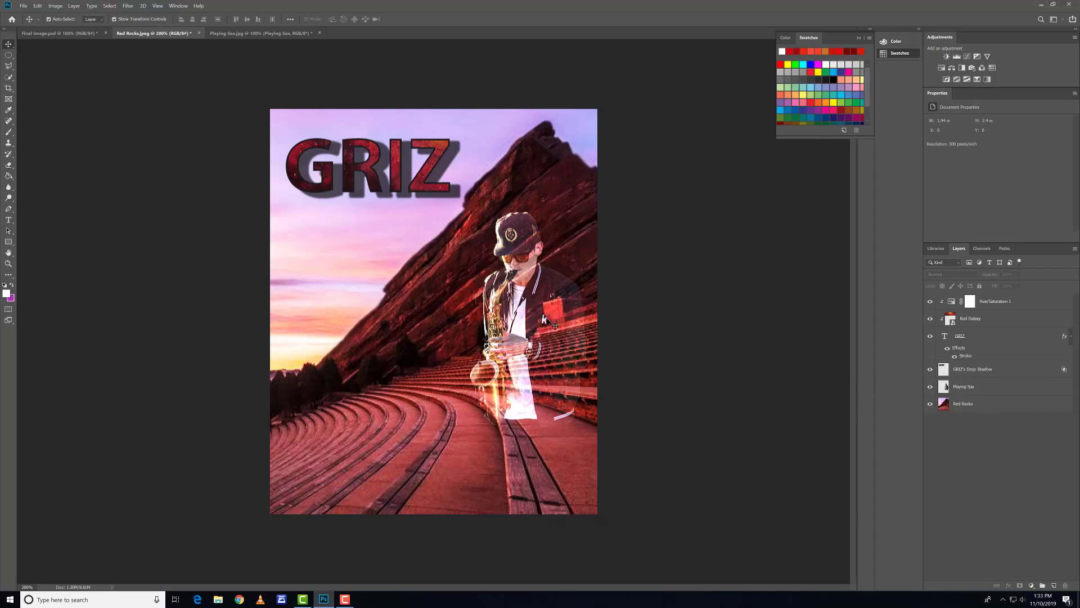
Step: Nudge the saxophone player up by about 0.15 in
drag(537, 331, 538, 304)
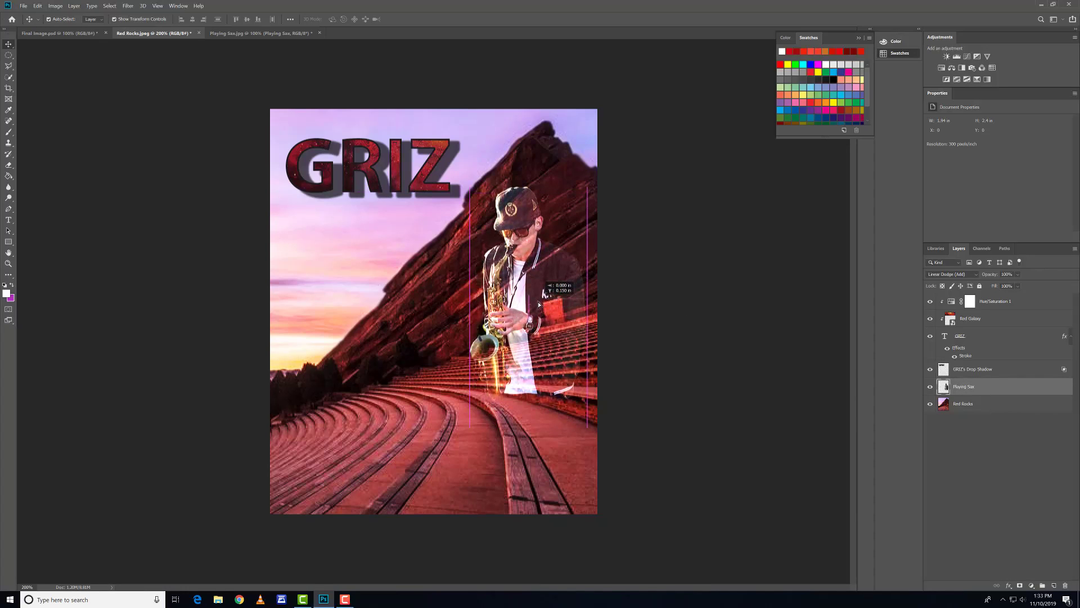
click(1007, 301)
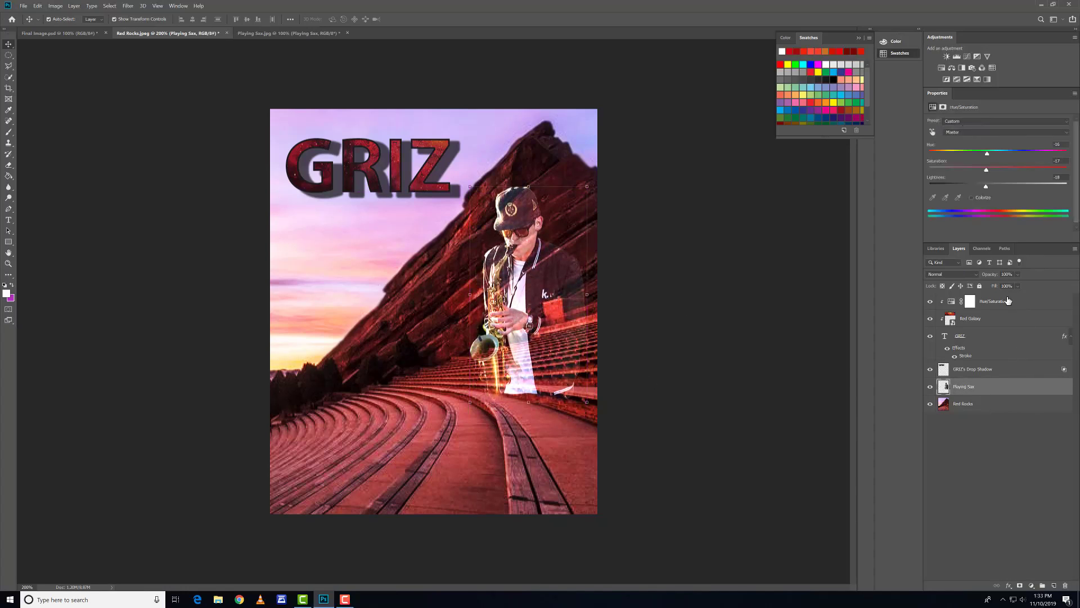
click(981, 385)
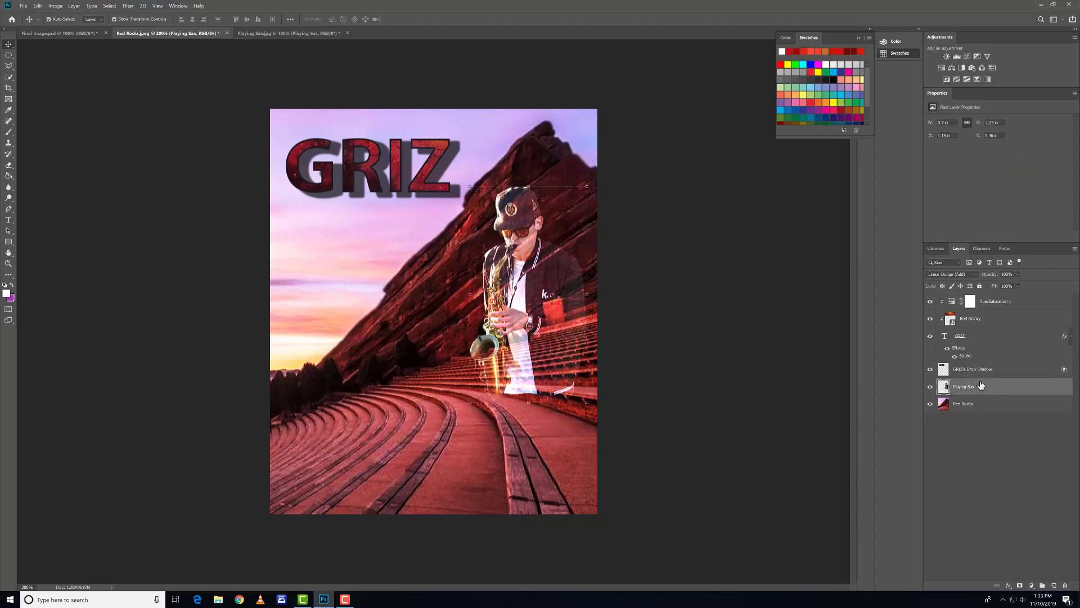
Step: Create an empty Layer 1 and move it to the top of the stack, above Hue/Saturation 1
click(1053, 586)
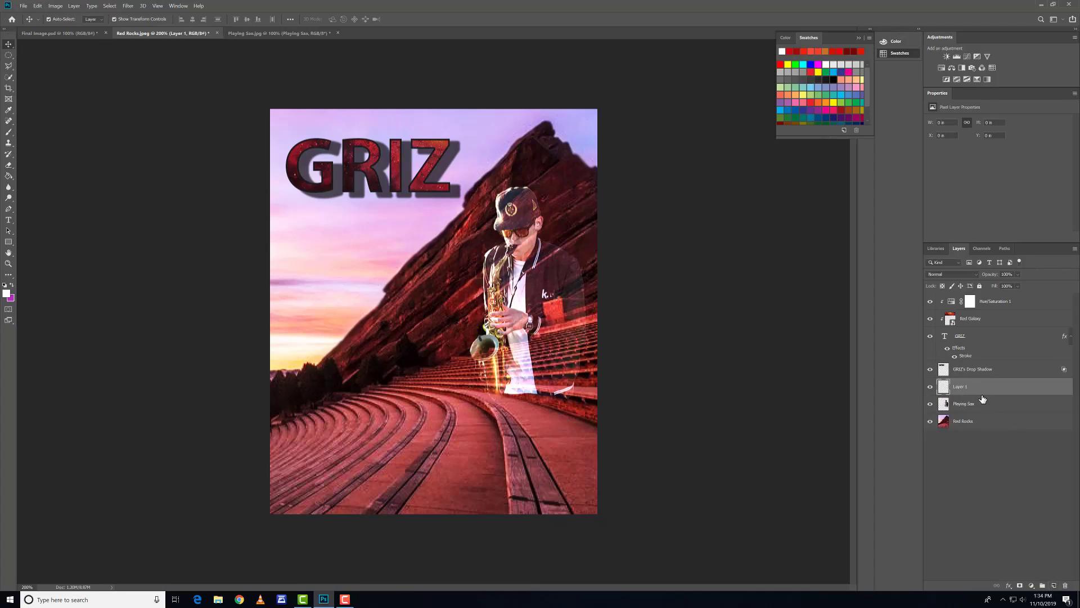
click(976, 405)
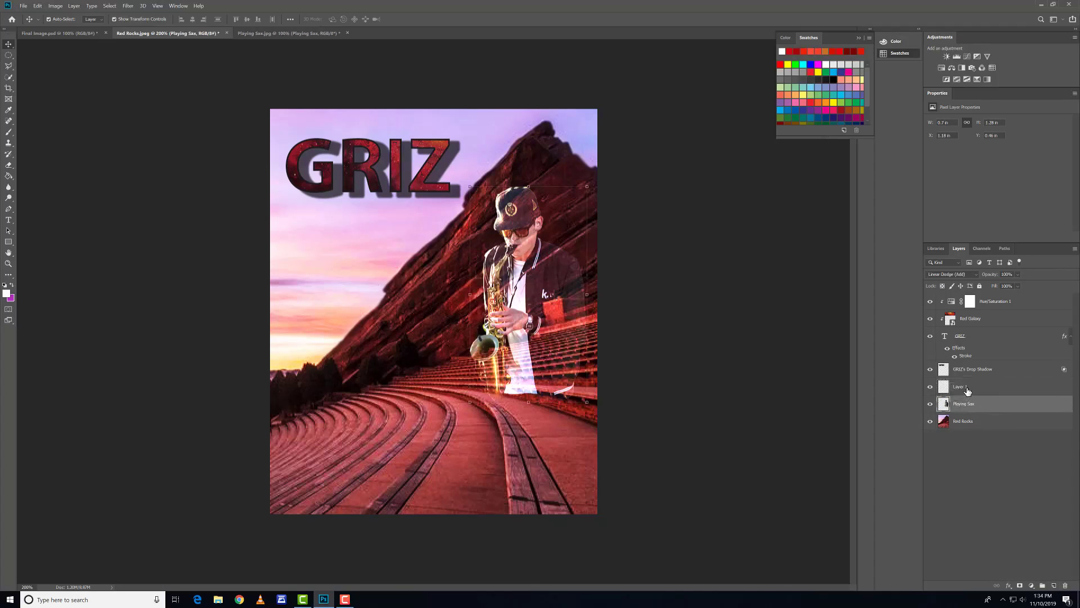
click(968, 390)
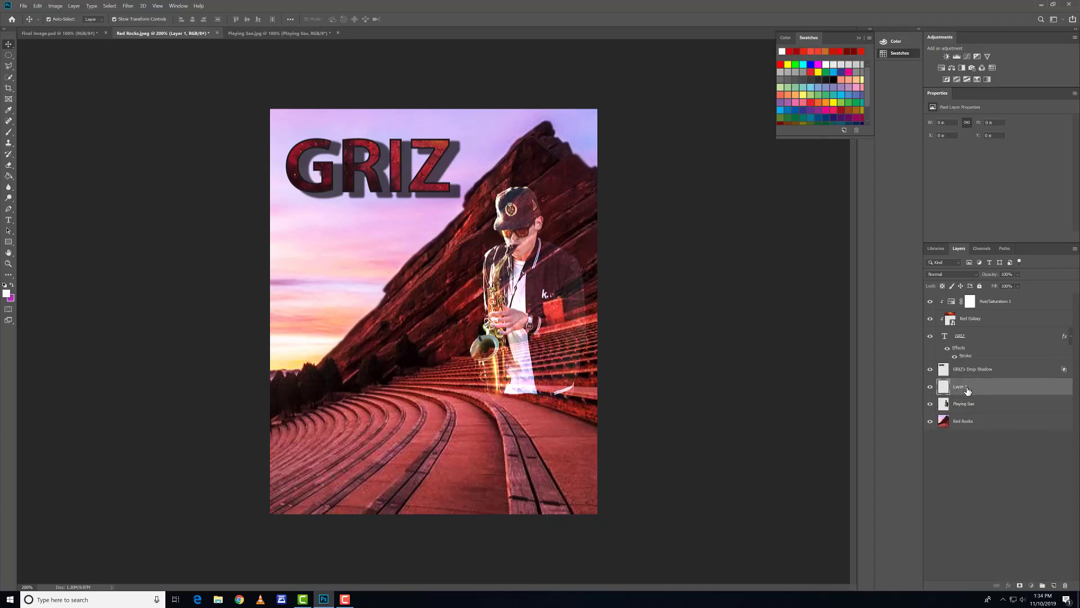
drag(968, 390, 994, 297)
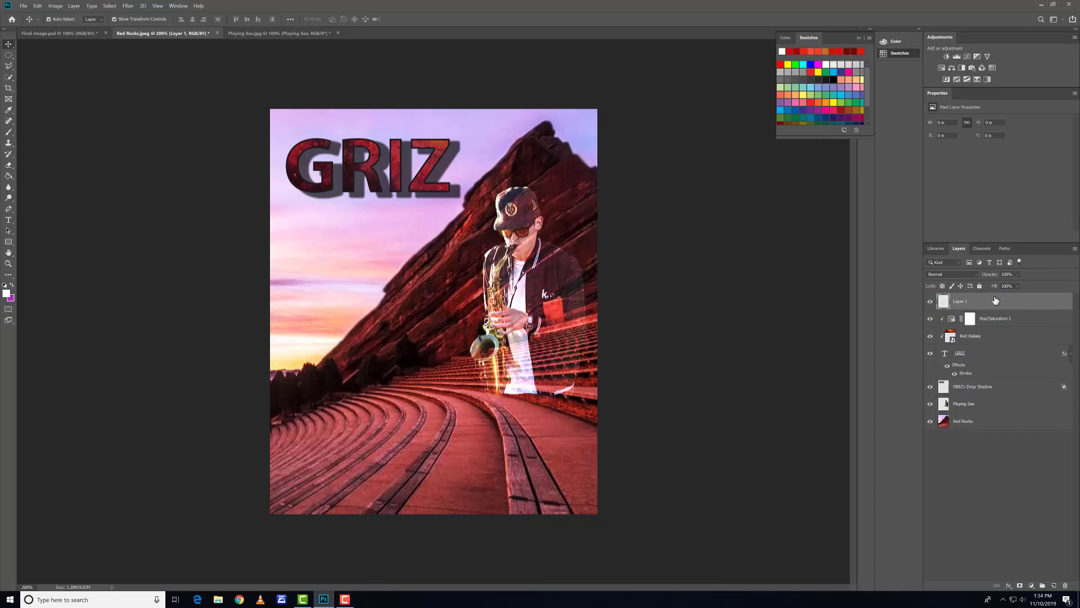
Step: Draw a wide rectangular marquee selection across the lower poster over the seating rows
click(10, 55)
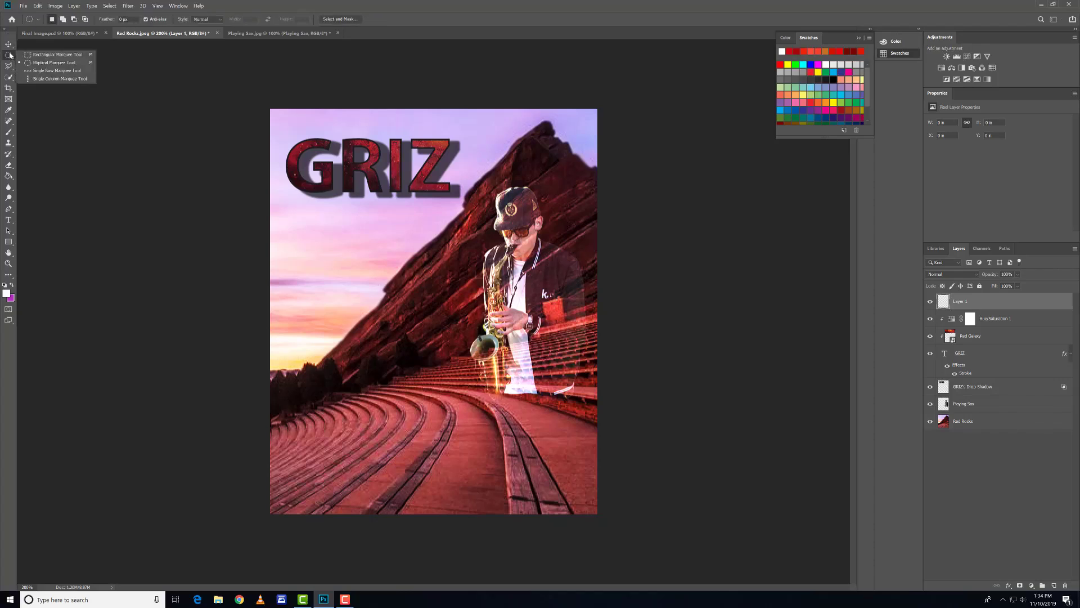
click(58, 55)
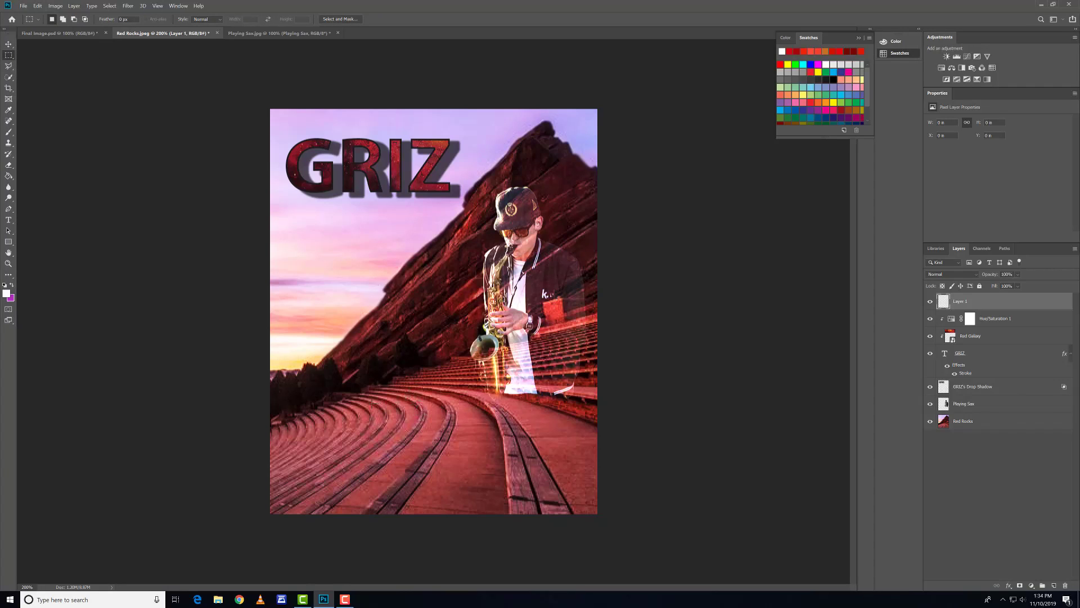
drag(301, 379, 576, 457)
Step: Try moving the selection on empty Layer 1 and dismiss the empty-selection errors
click(9, 44)
drag(446, 408, 428, 415)
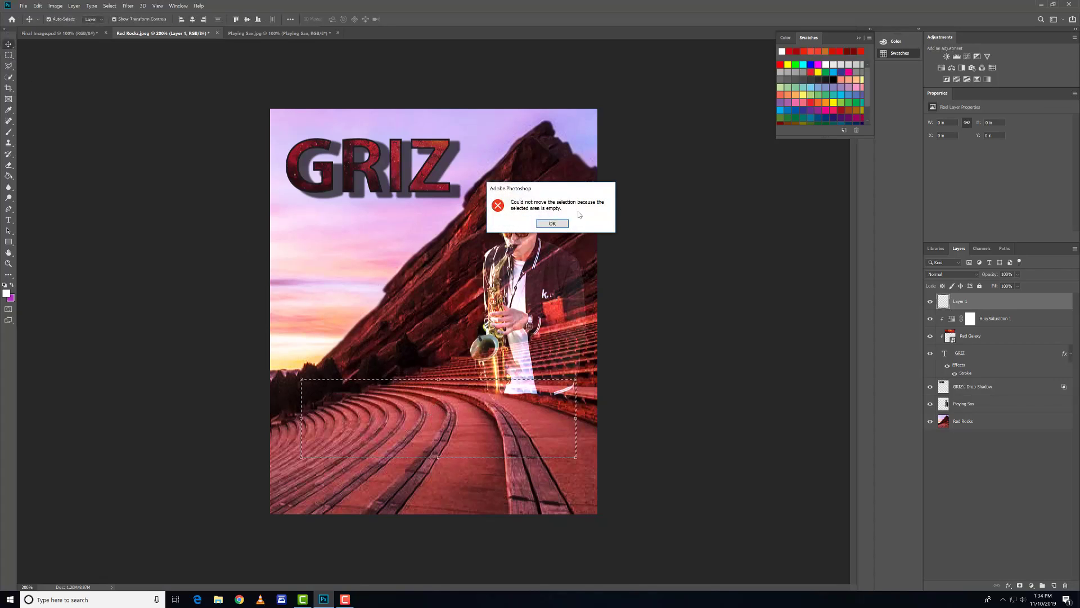
key(Return)
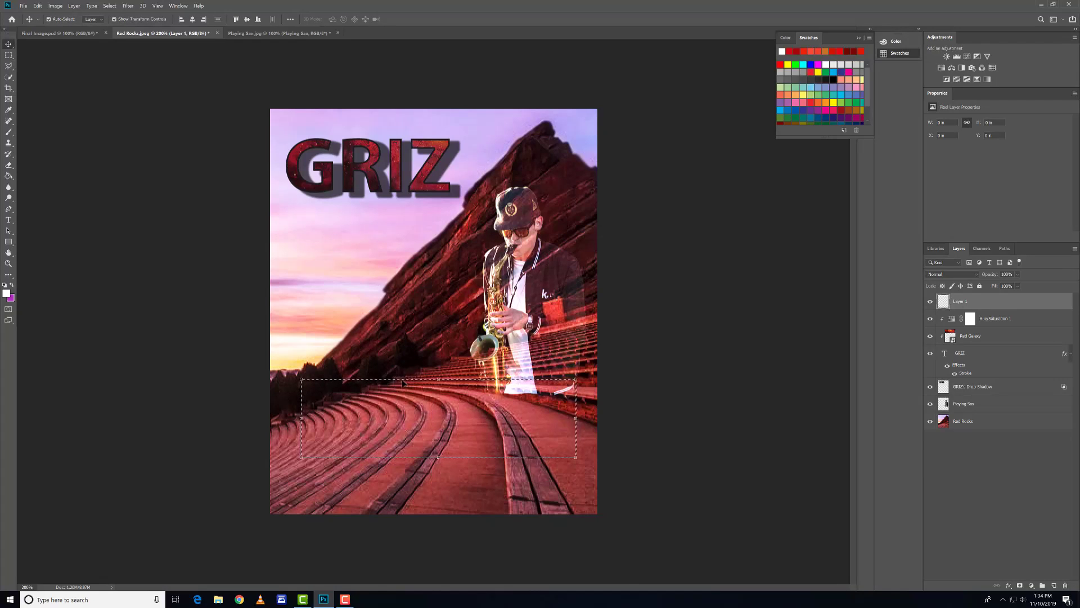
drag(401, 383, 412, 387)
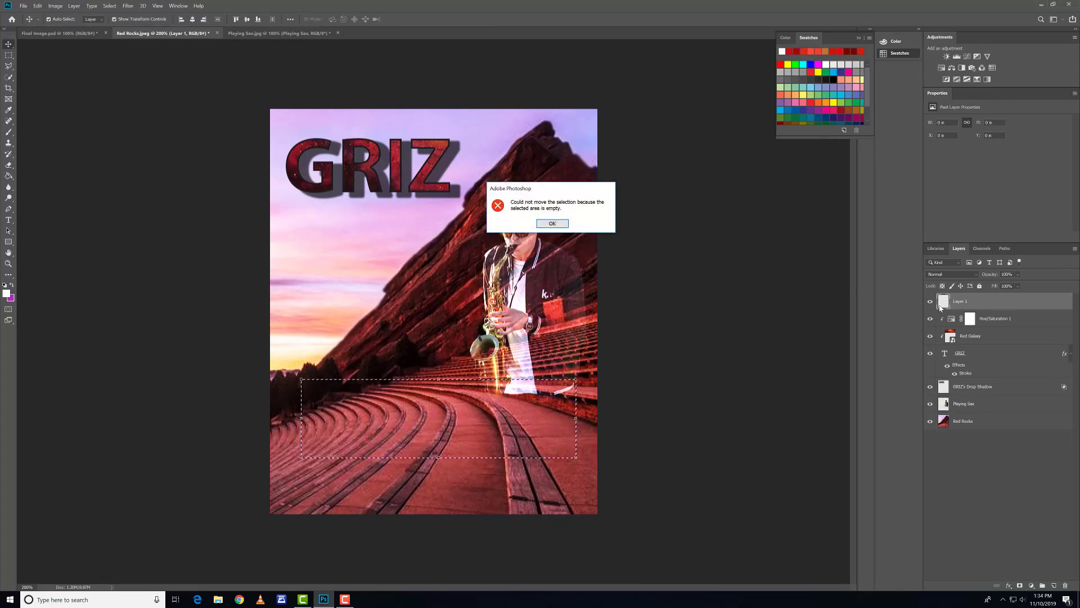
click(562, 226)
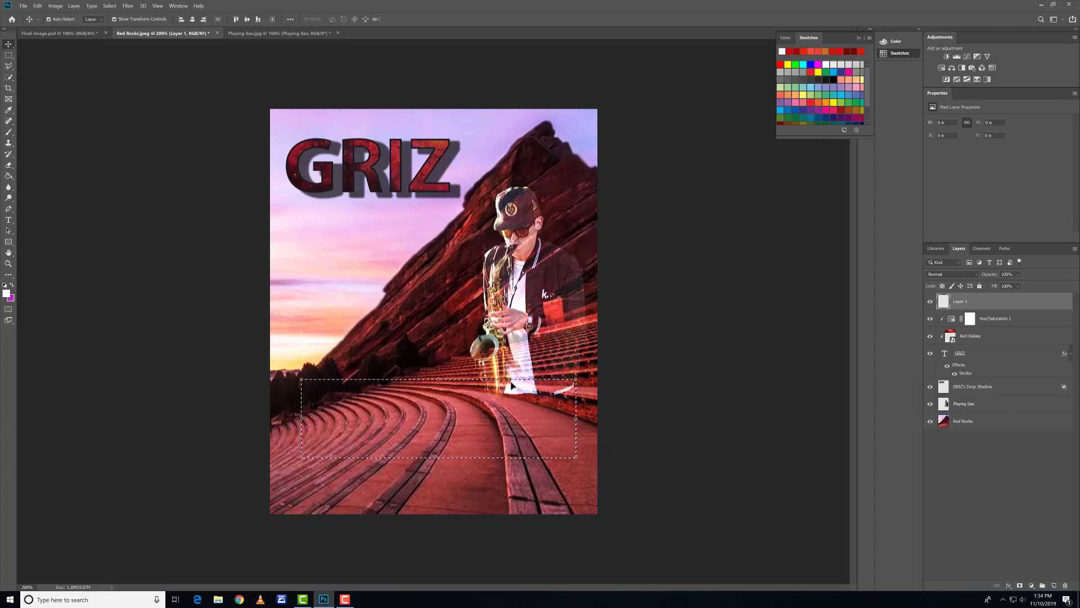
Step: With a 250 brush, paint the rectangular selection solid dark red sampled from the rocks
click(9, 133)
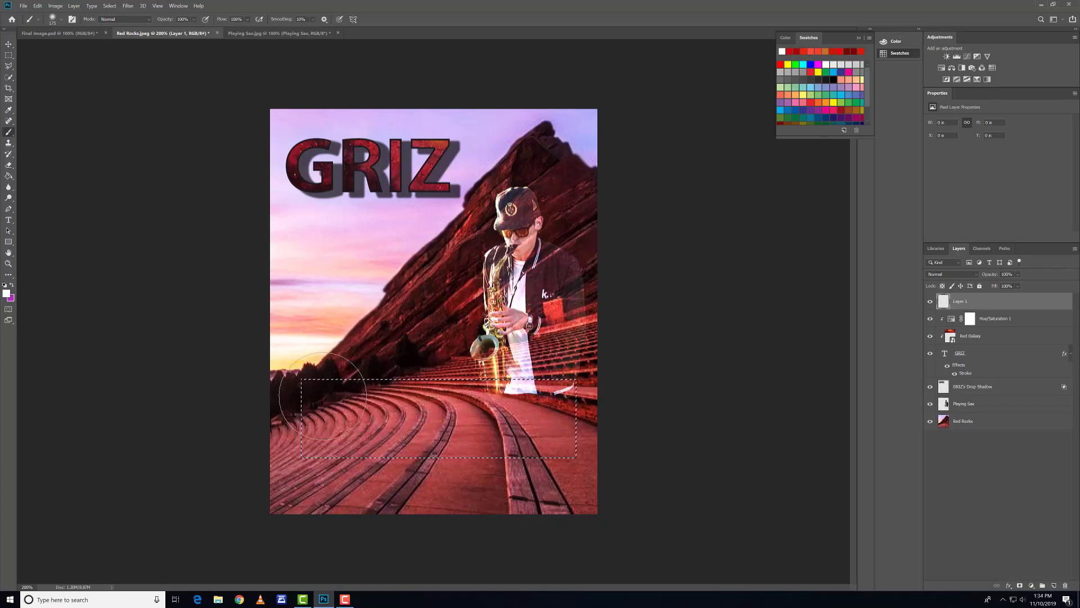
key(bracketright)
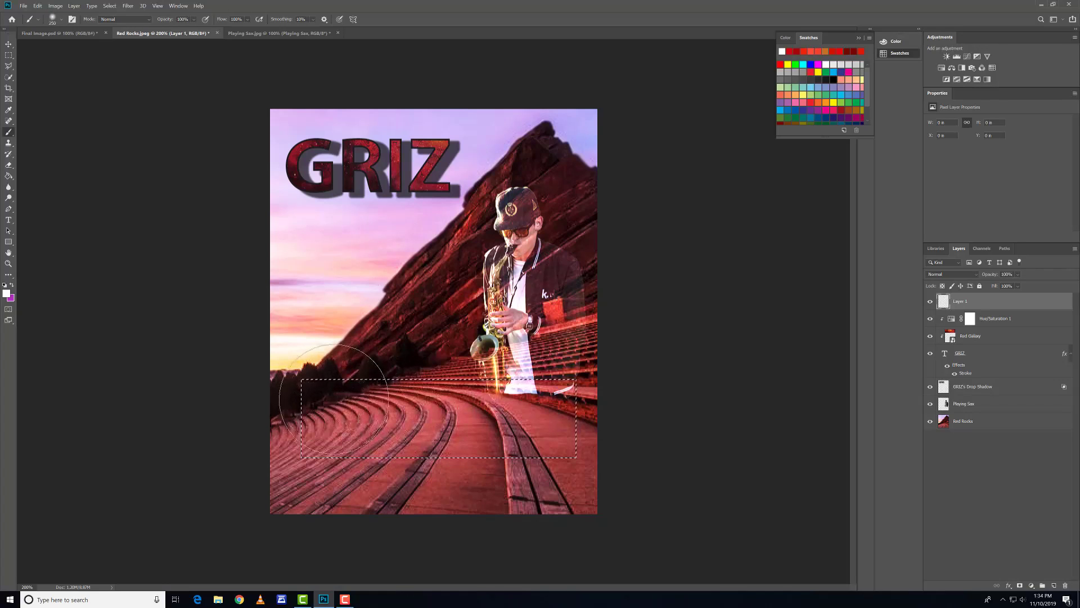
click(10, 111)
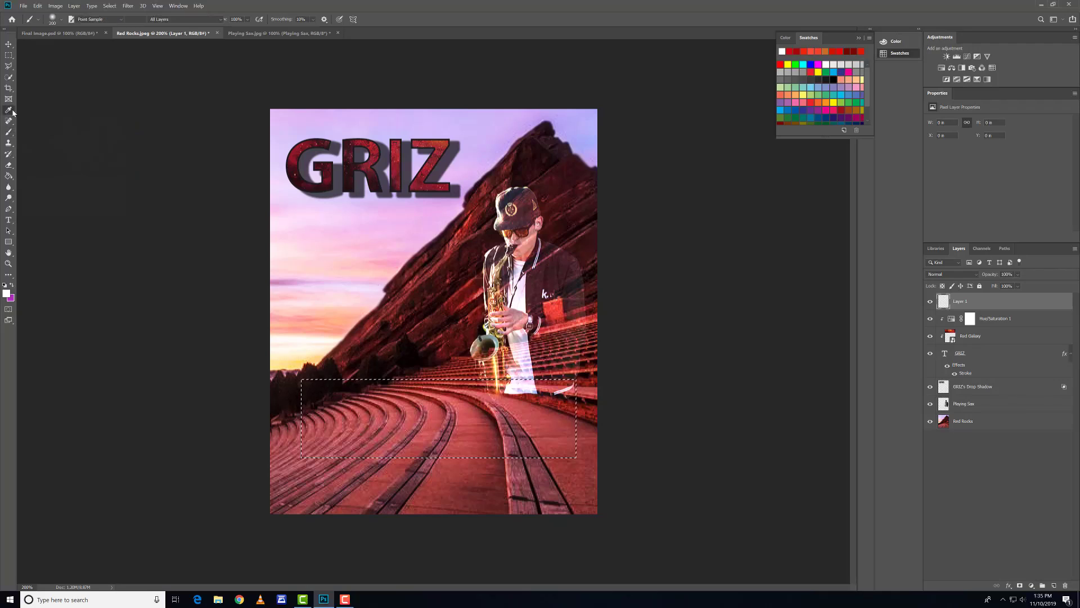
click(470, 289)
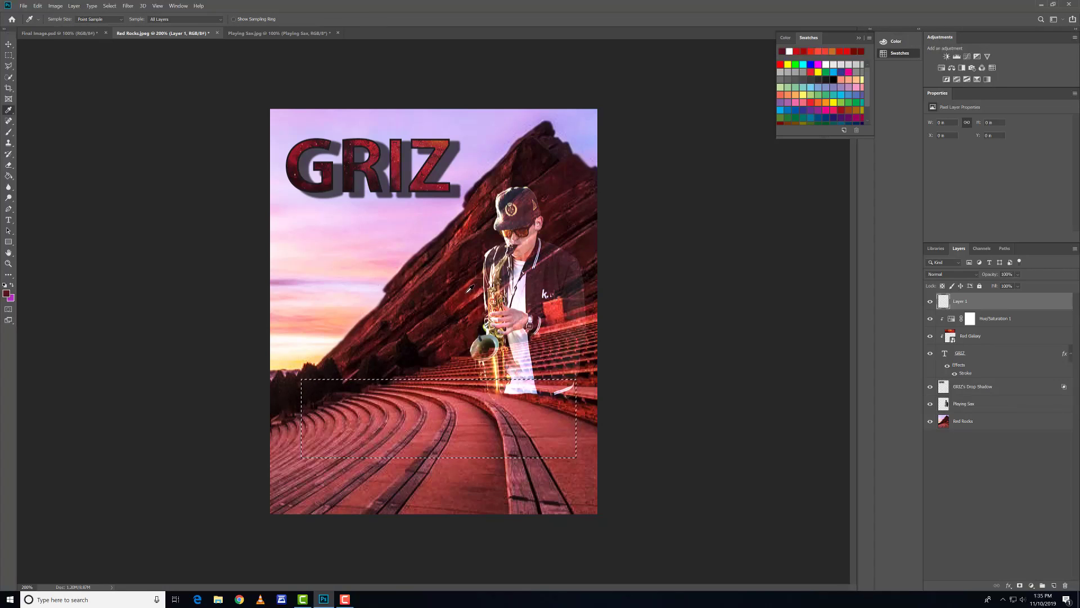
click(470, 289)
click(895, 41)
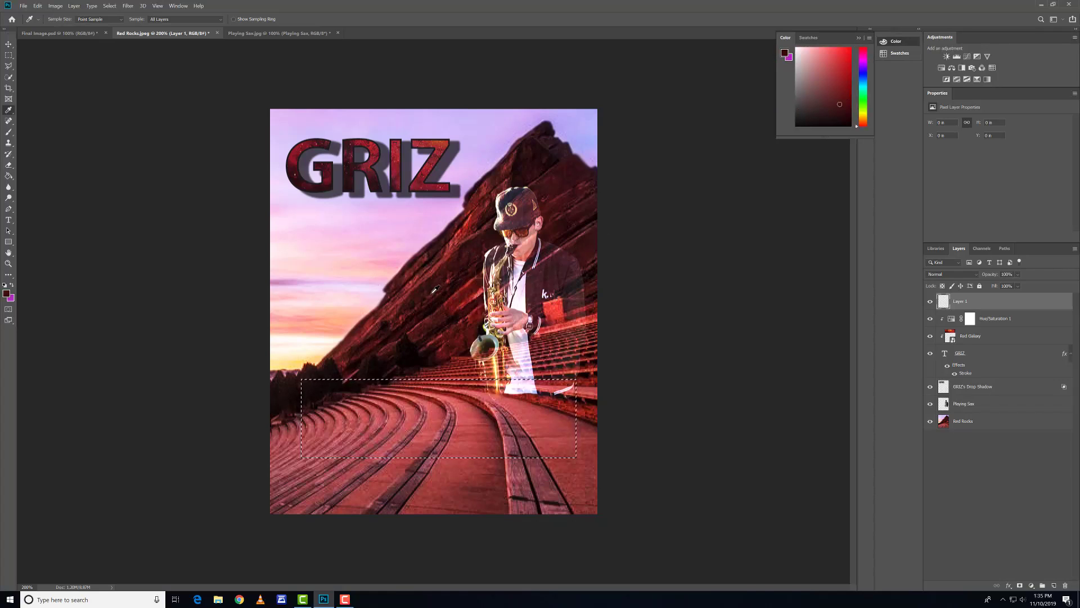
click(576, 174)
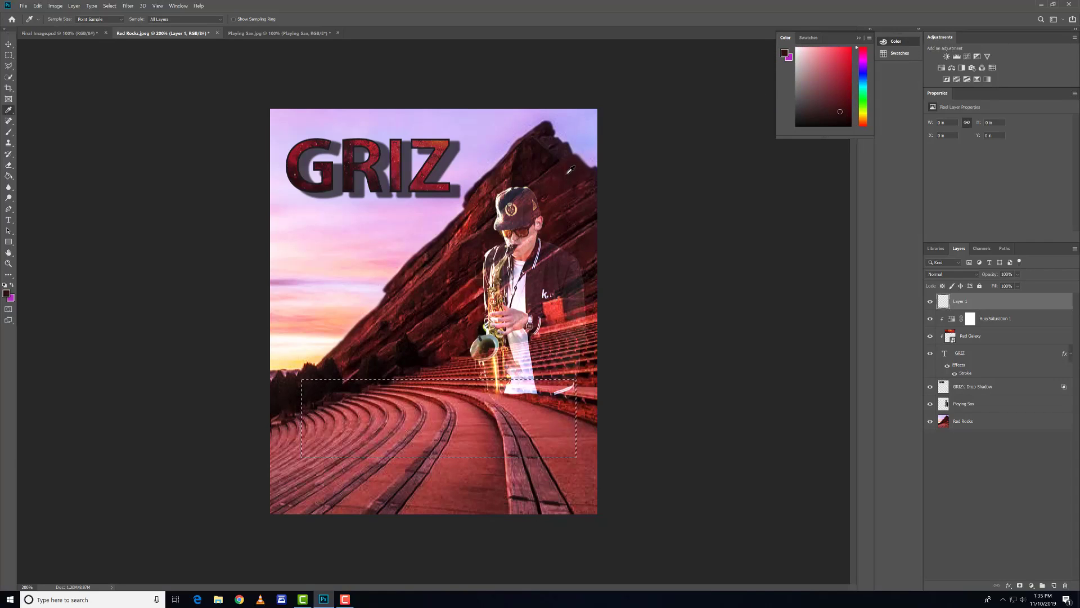
click(467, 287)
key(b)
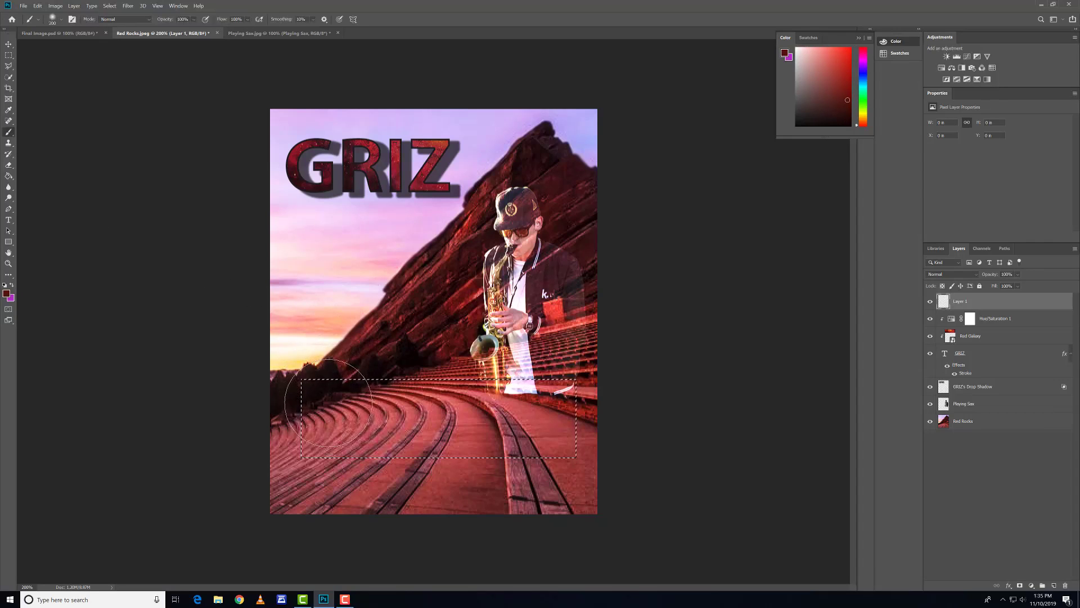
mouse_move(327, 403)
mouse_down()
mouse_move(444, 390)
mouse_move(443, 424)
mouse_move(333, 402)
mouse_move(641, 459)
mouse_move(495, 396)
mouse_move(526, 402)
mouse_move(541, 390)
mouse_move(409, 412)
mouse_move(296, 410)
mouse_move(393, 397)
mouse_up()
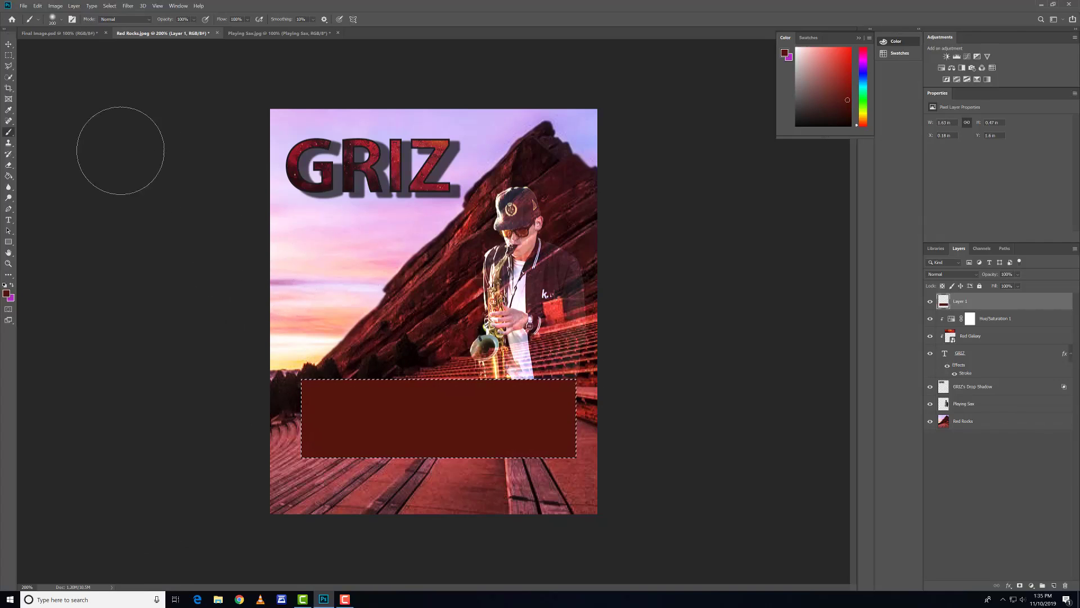
Step: With the Paint Bucket, fill the box with light peach sampled from the sky
right_click(11, 179)
click(45, 177)
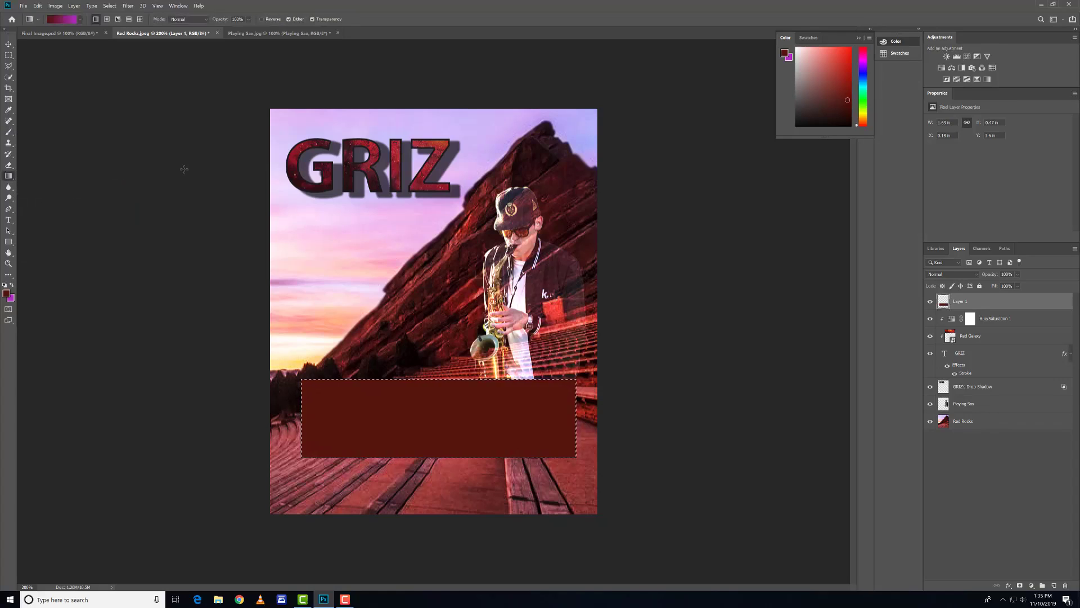
right_click(9, 176)
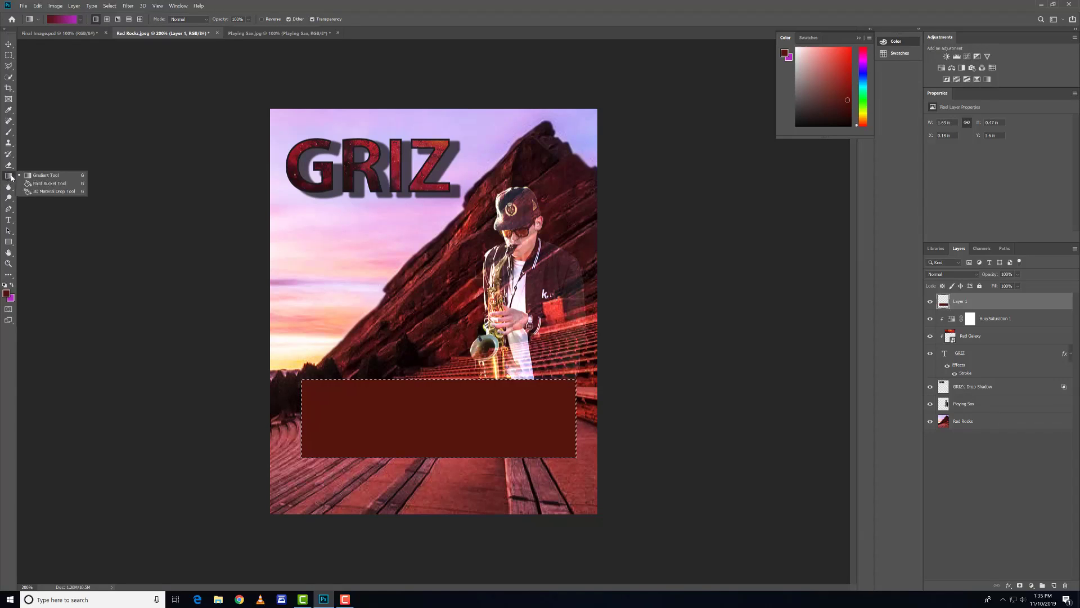
click(58, 184)
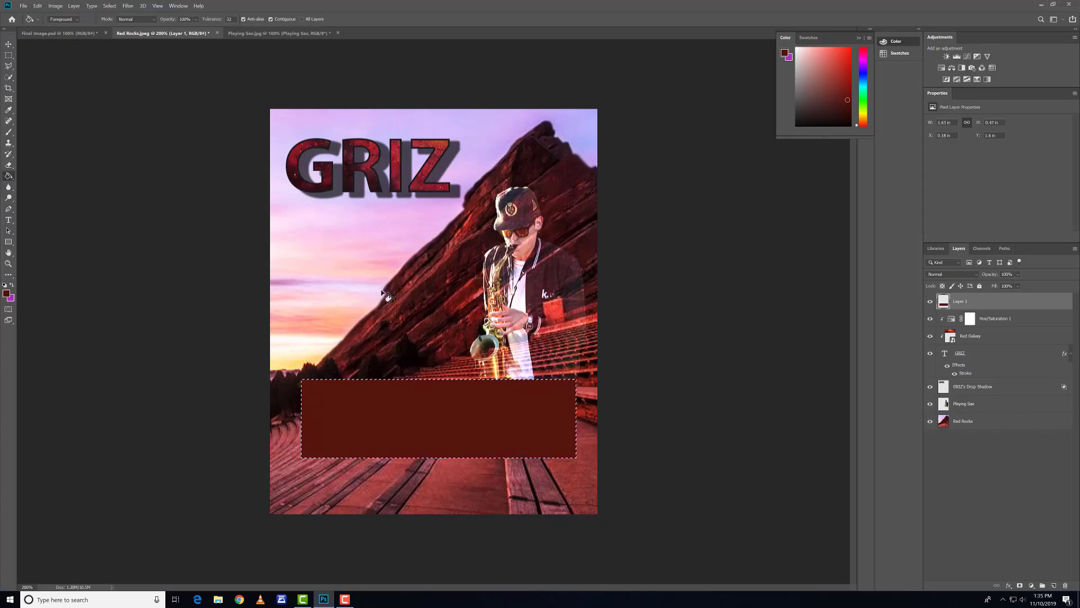
key(i)
click(319, 313)
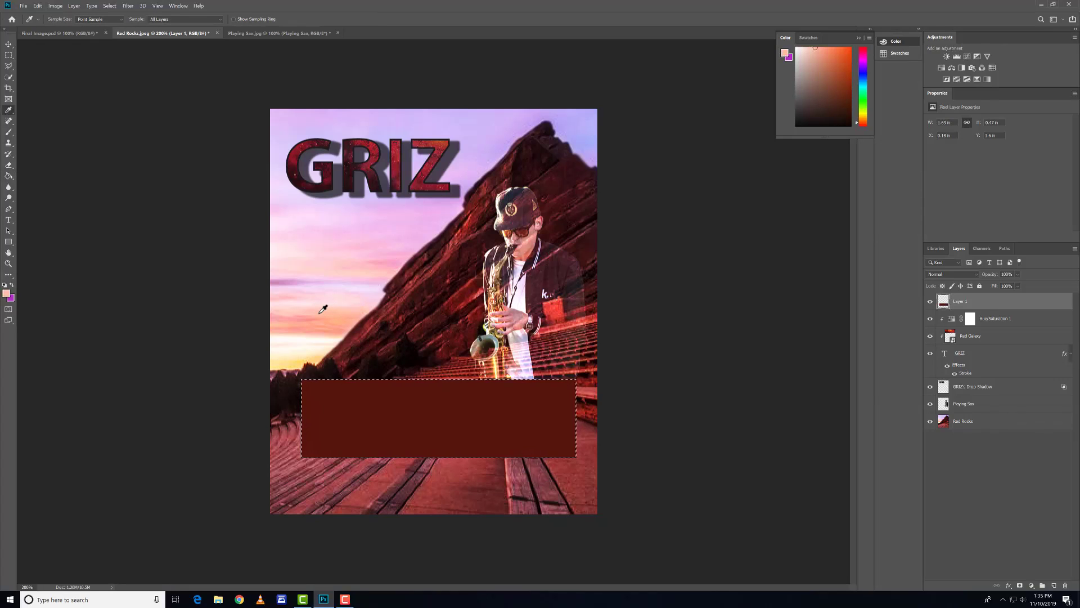
key(g)
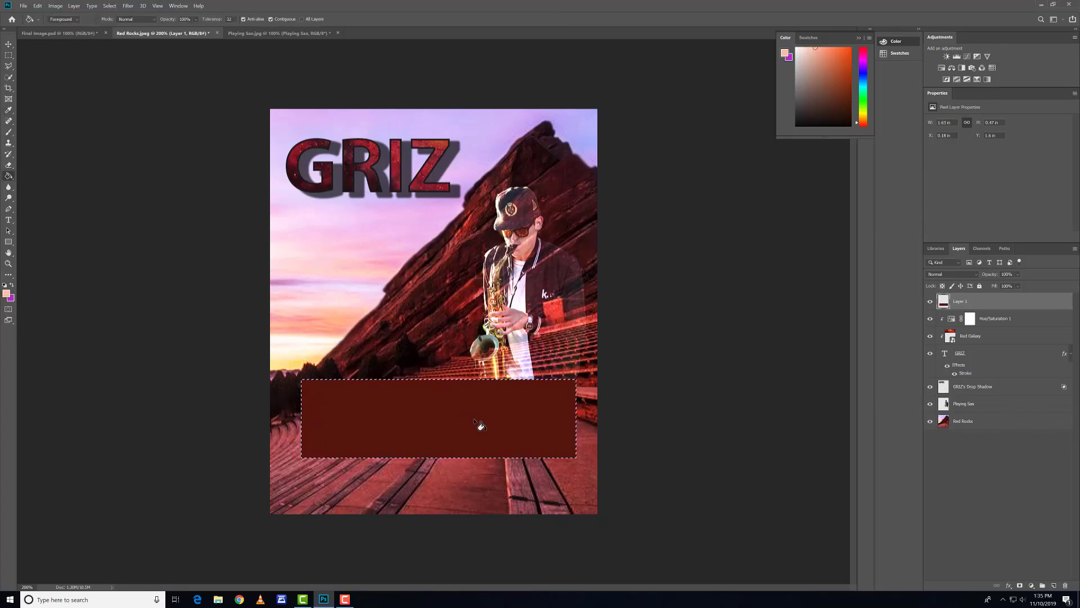
click(474, 415)
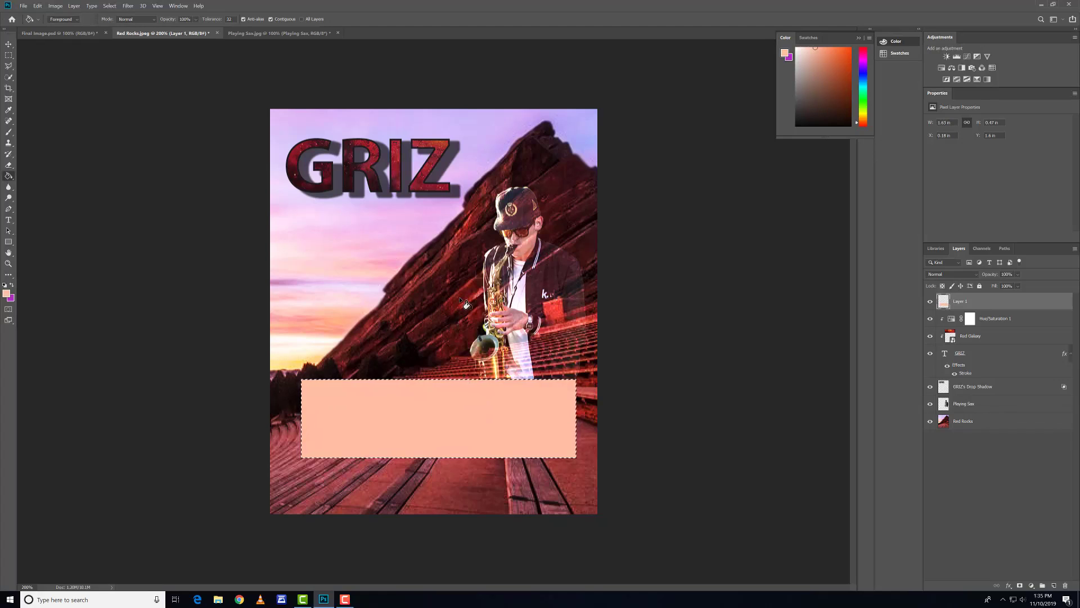
Step: Refill the box with a deep maroon sampled from the mountain
key(i)
click(486, 232)
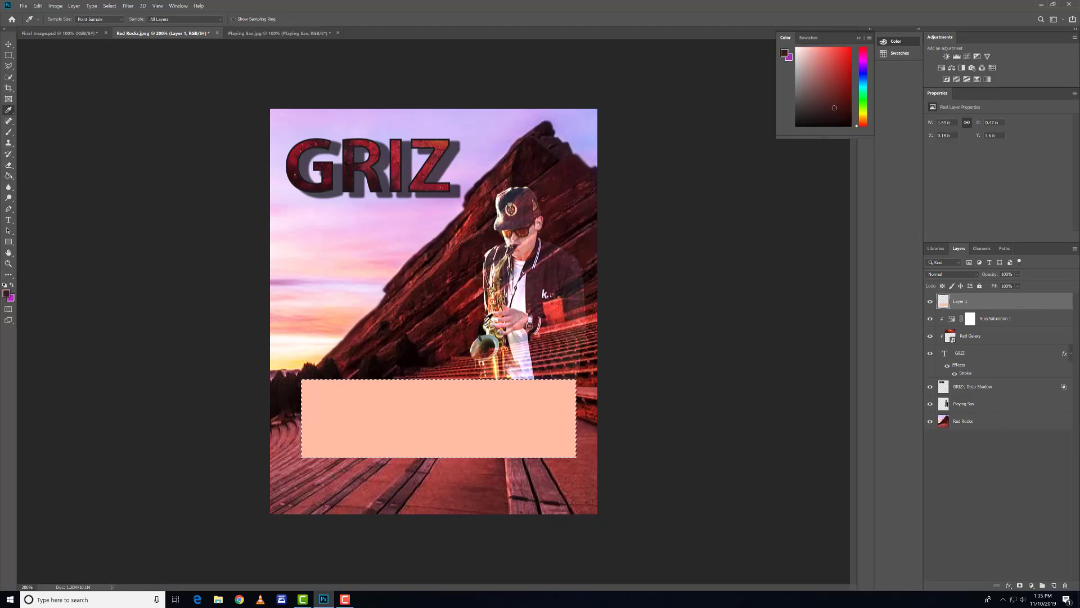
key(g)
click(512, 446)
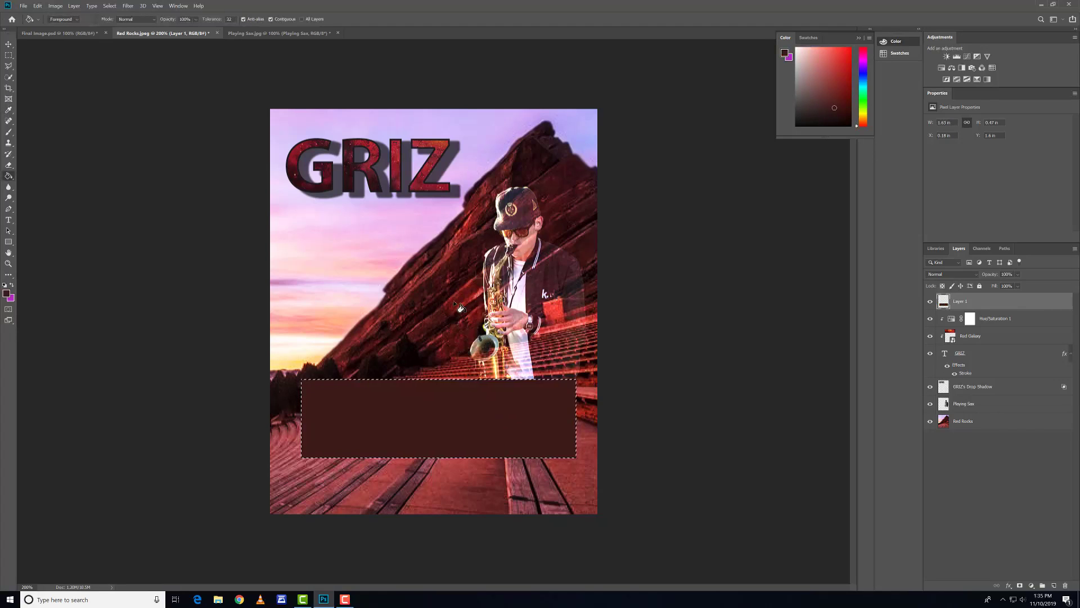
key(u)
key(i)
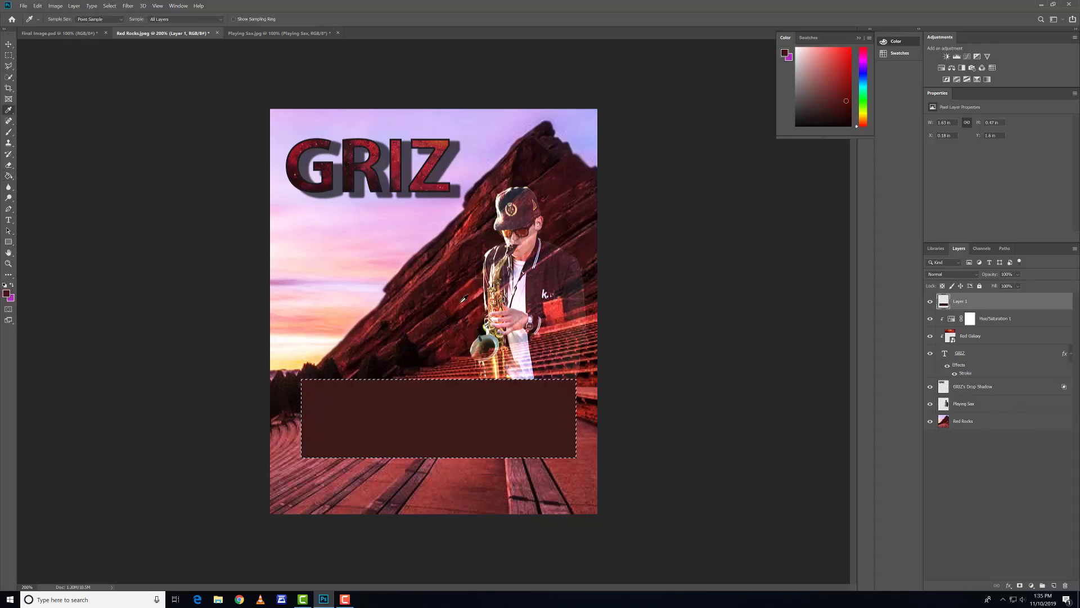
click(458, 379)
key(g)
click(458, 402)
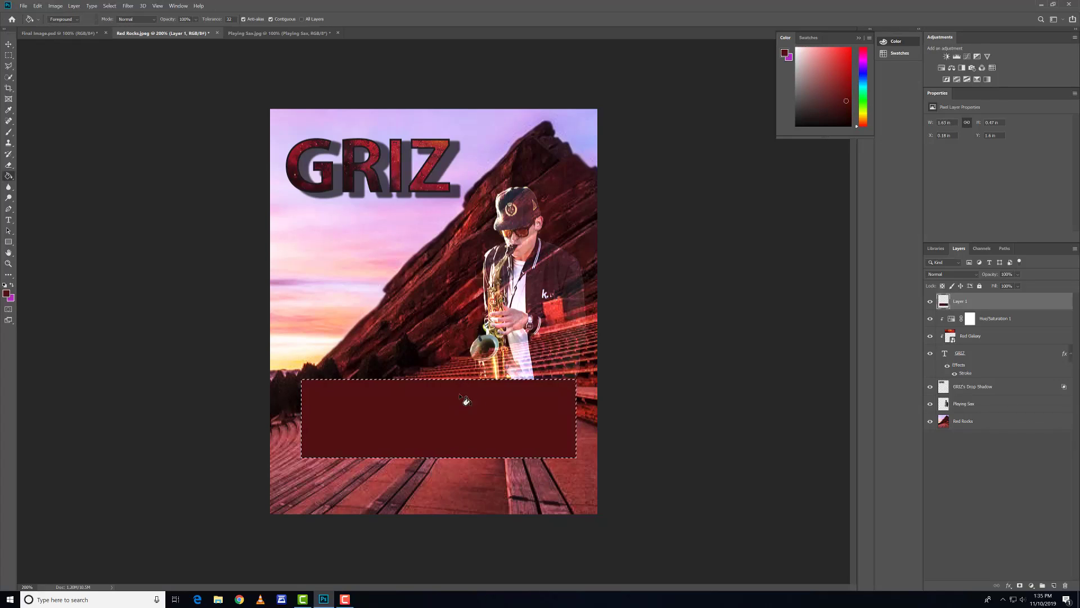
click(9, 44)
click(670, 356)
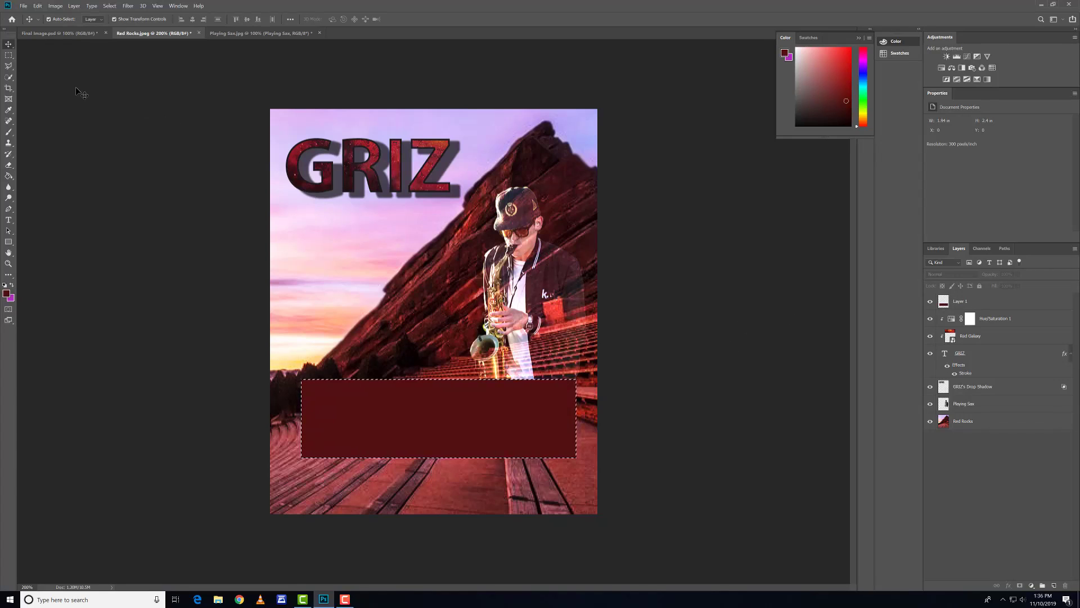
Step: Deselect, move the red box slightly lower, and shift the sax player left and down
key(m)
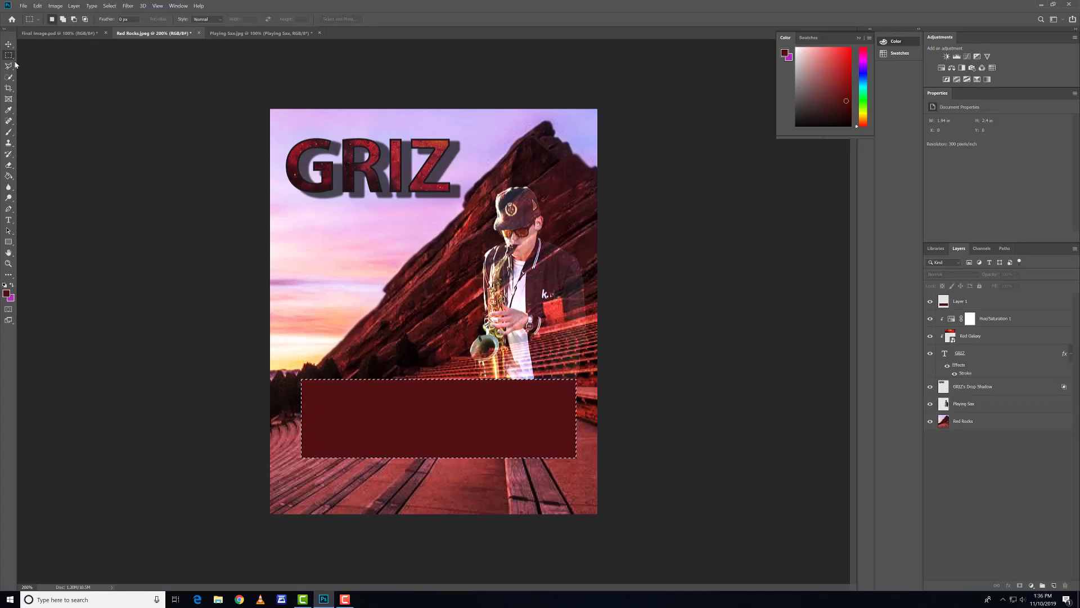
key(ctrl+d)
click(9, 44)
mouse_move(471, 410)
mouse_down()
mouse_move(453, 416)
mouse_move(470, 421)
mouse_move(460, 428)
mouse_move(491, 430)
mouse_move(472, 430)
mouse_move(468, 419)
mouse_up()
click(701, 347)
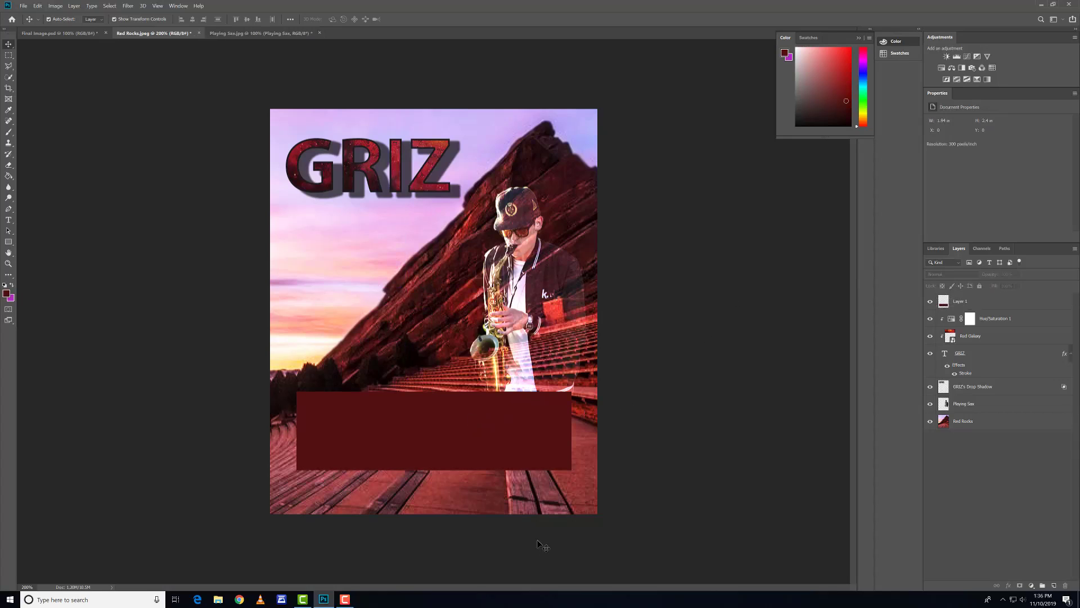
click(554, 406)
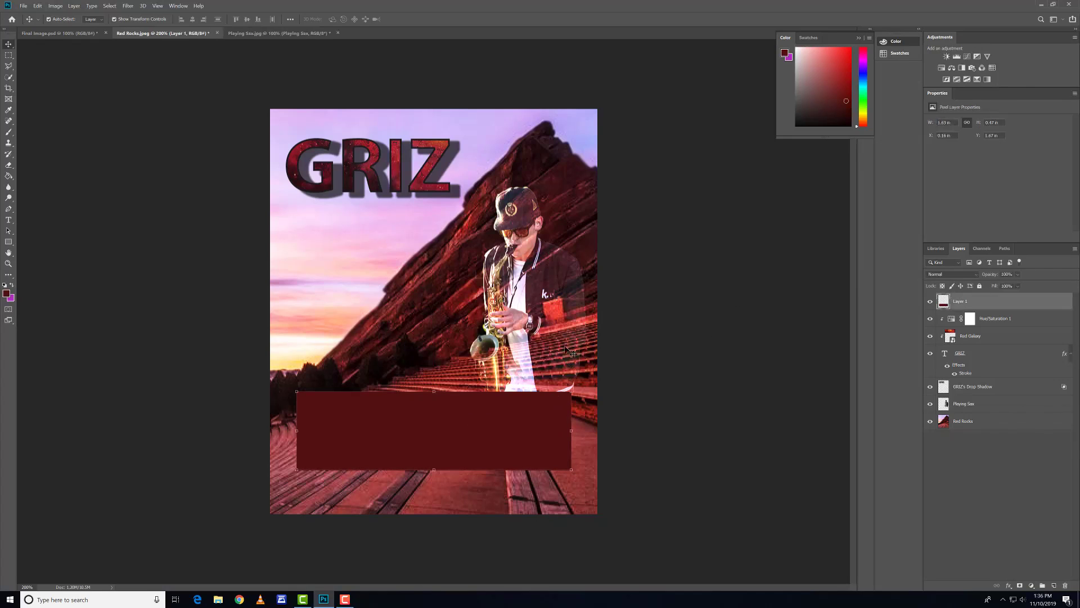
drag(564, 349, 555, 356)
Step: Lower Layer 1's opacity so the seating rows show through the box
click(697, 279)
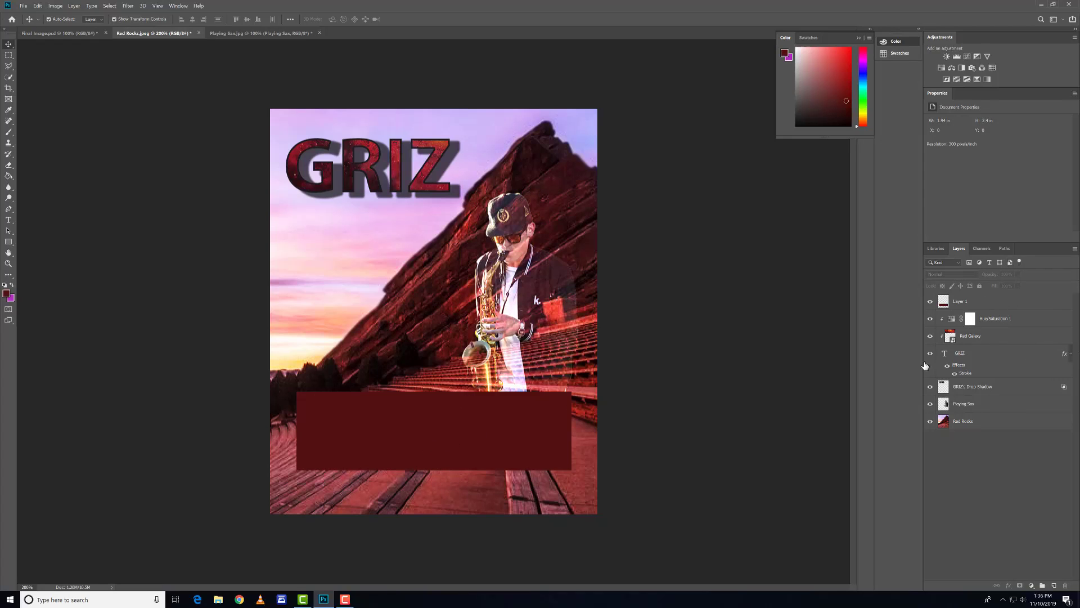
click(996, 302)
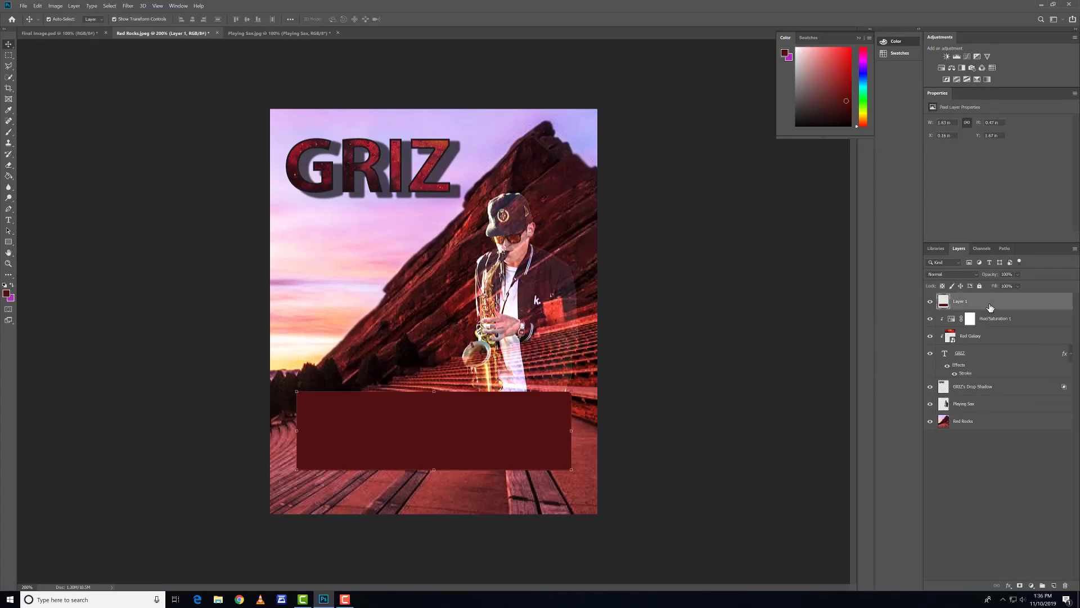
click(1018, 275)
drag(1031, 287, 1030, 287)
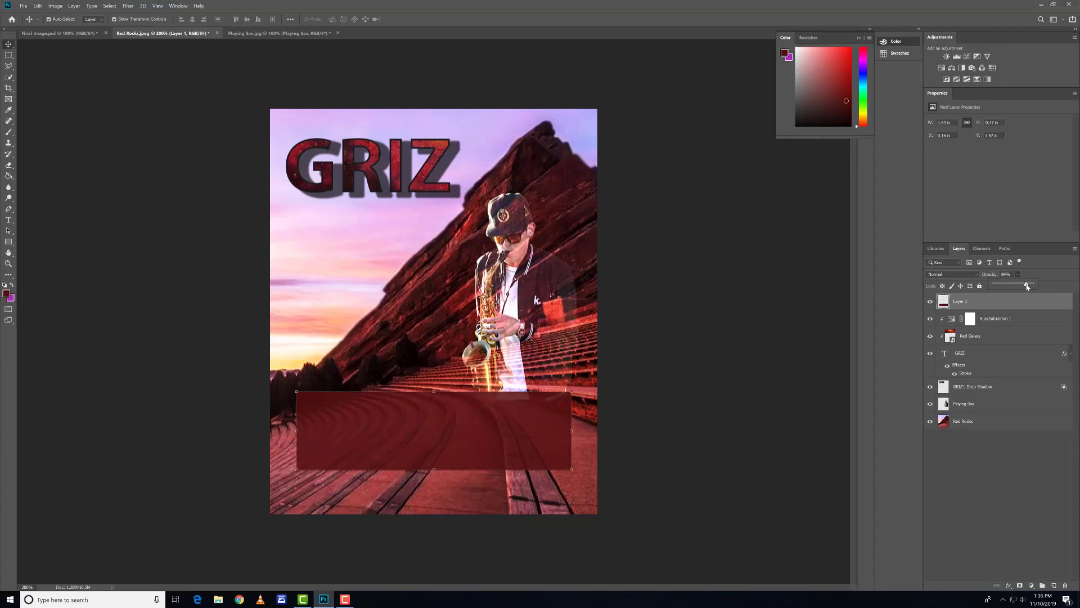
click(780, 349)
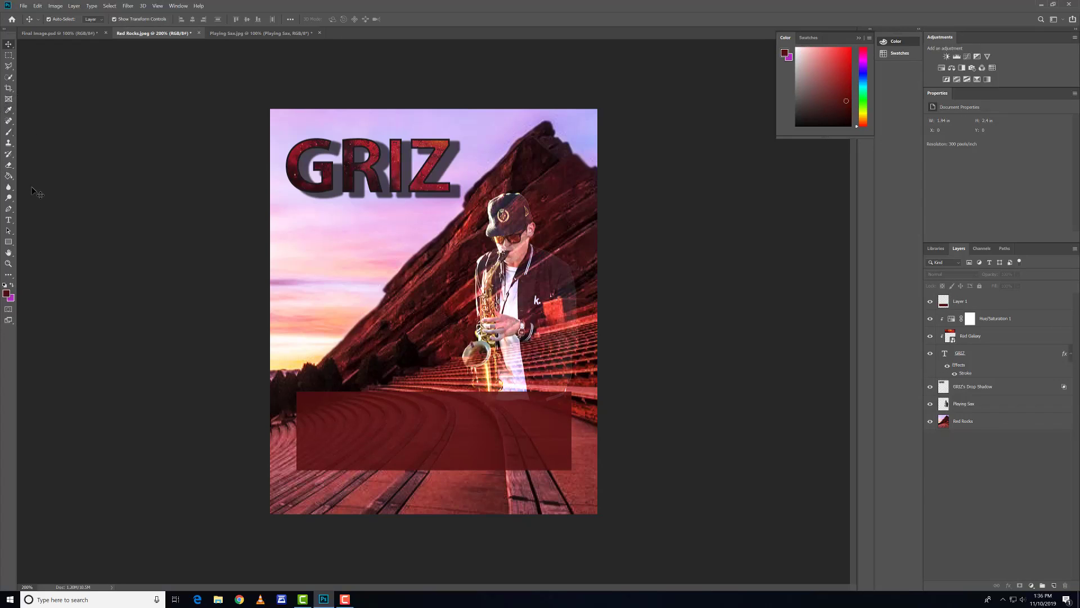
Step: Draw a paragraph text box inside the red box with 10 pt black text
click(8, 220)
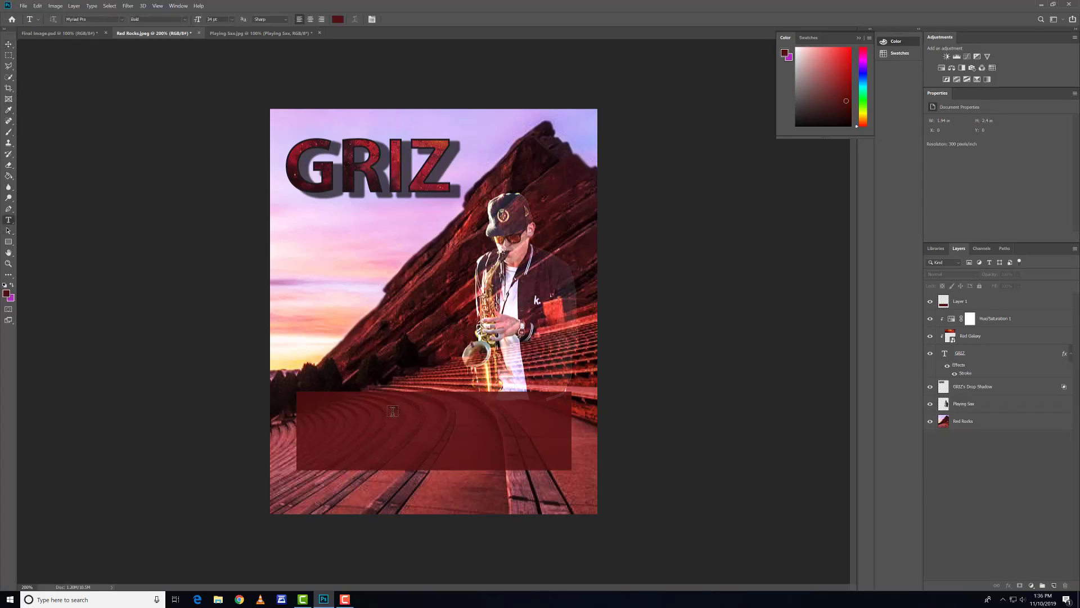
drag(324, 404, 559, 457)
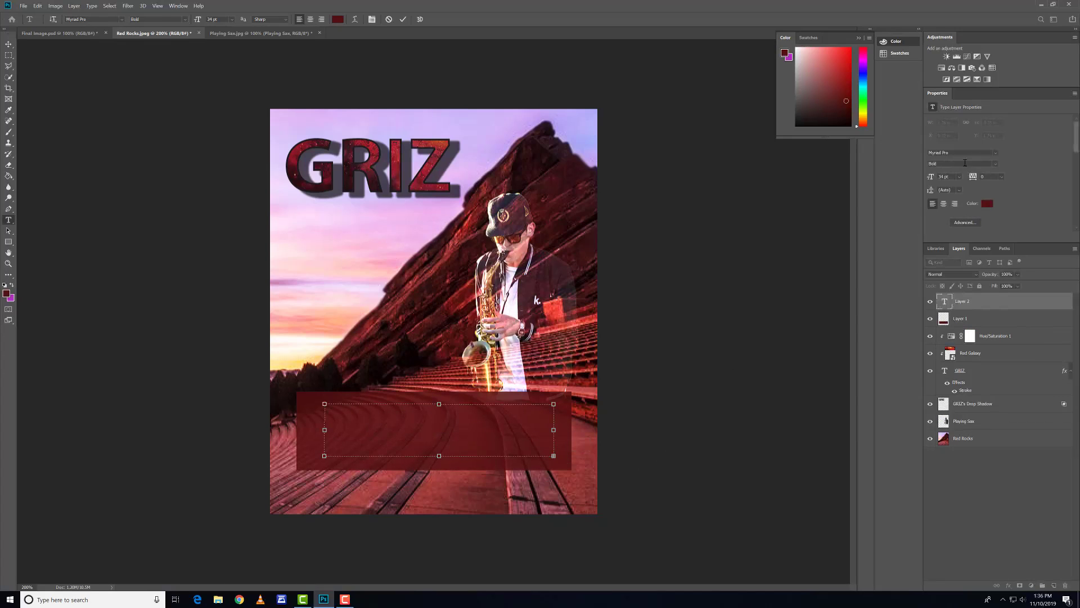
click(959, 177)
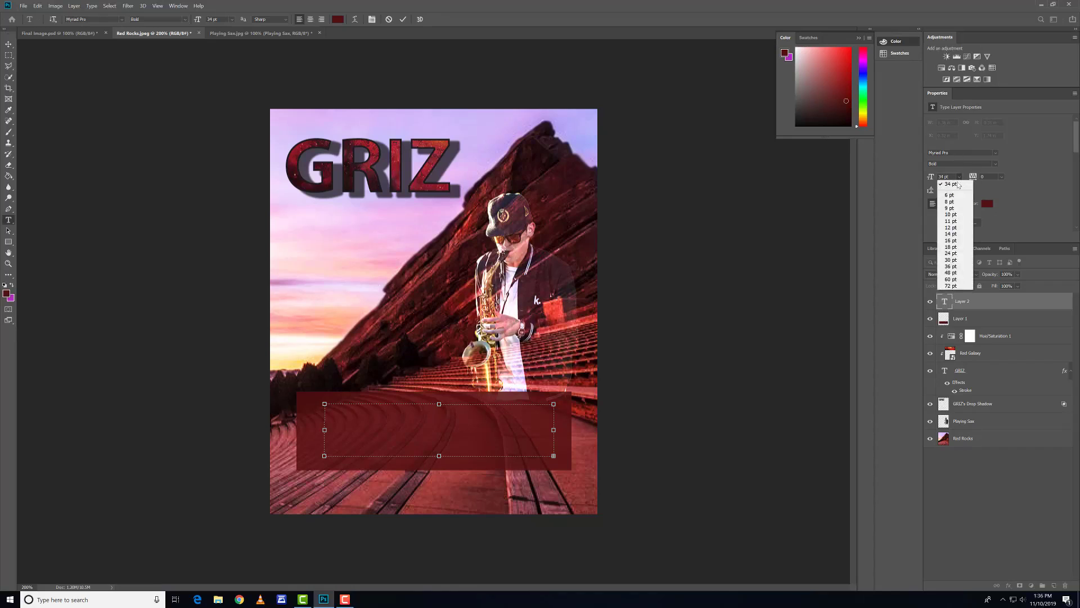
click(950, 228)
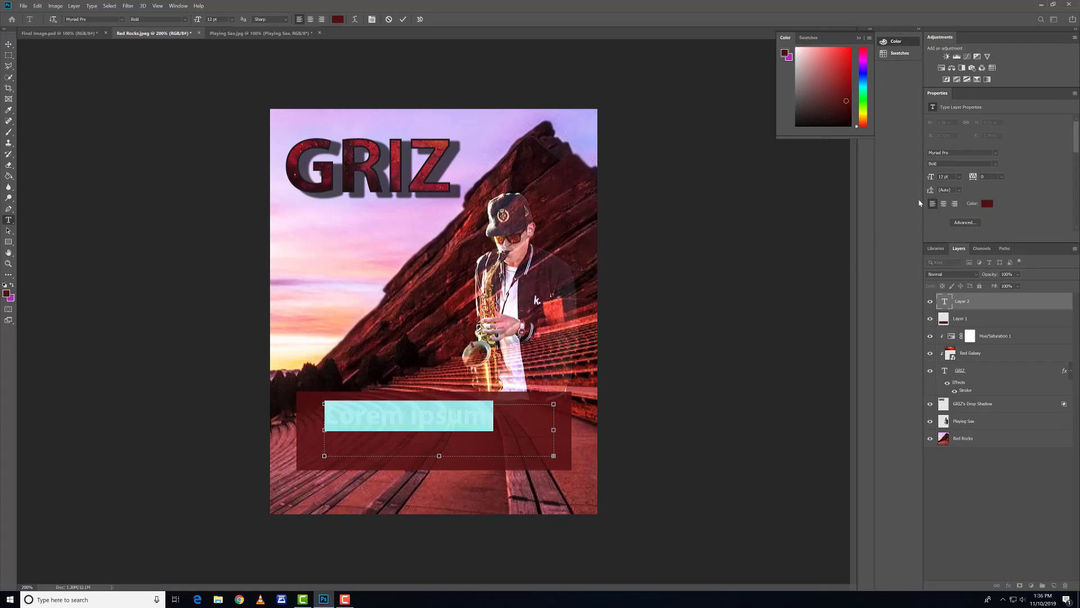
click(959, 177)
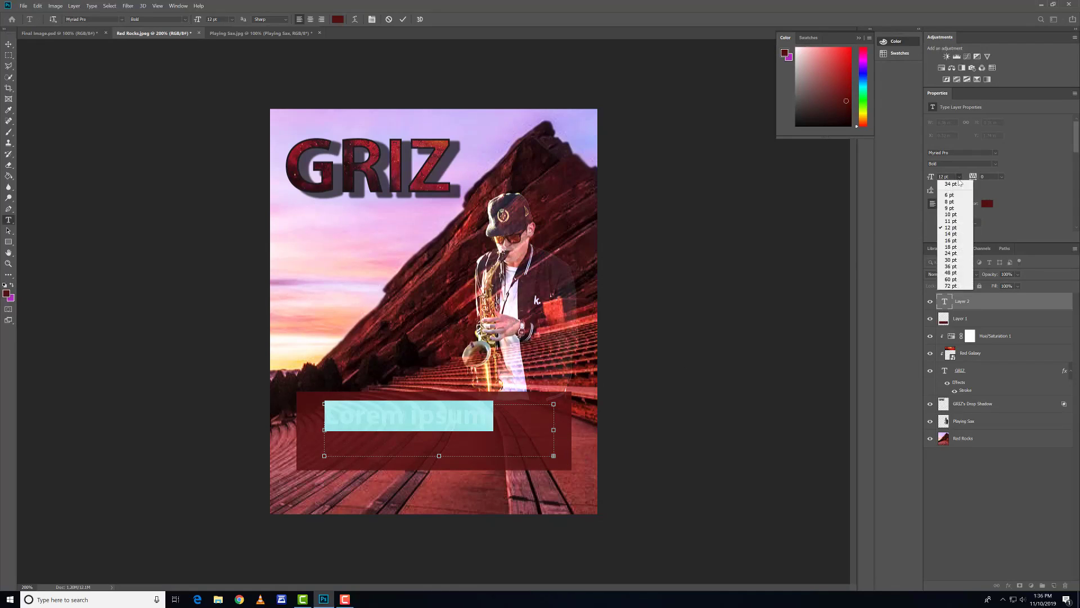
click(950, 214)
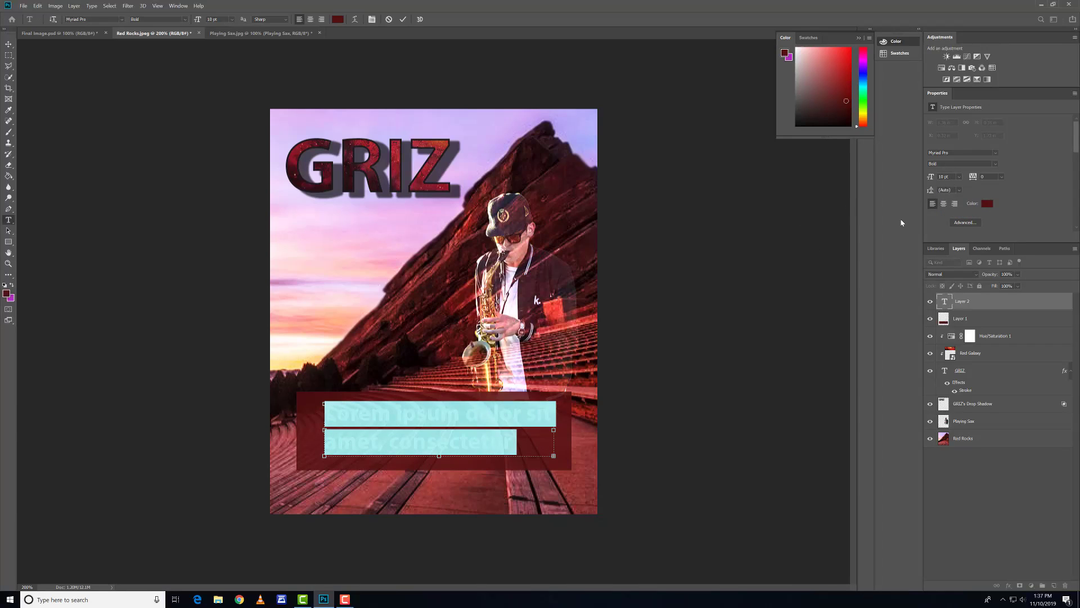
key(BackSpace)
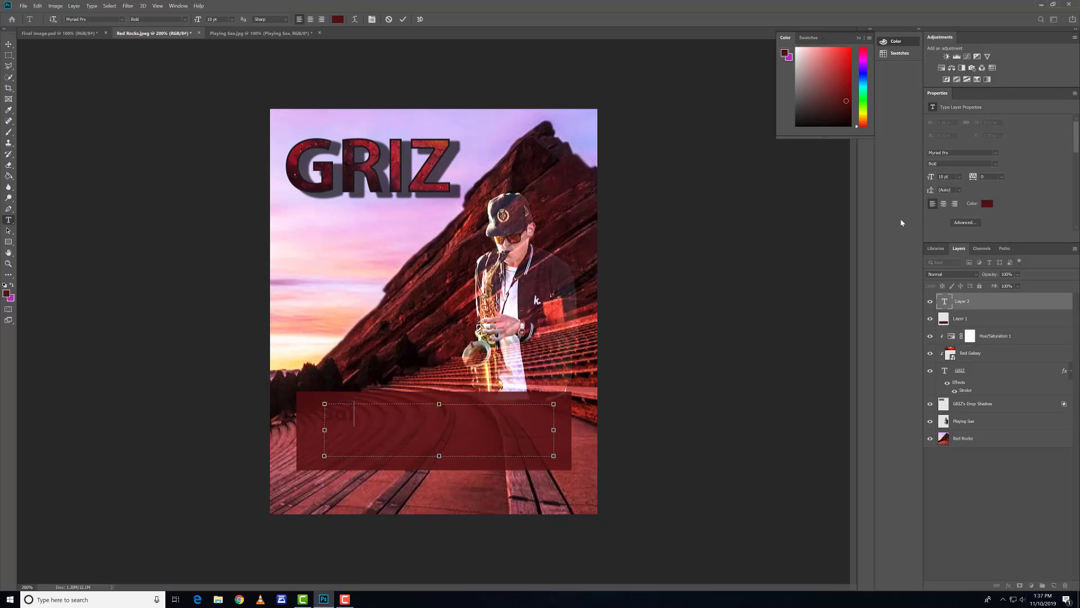
click(988, 203)
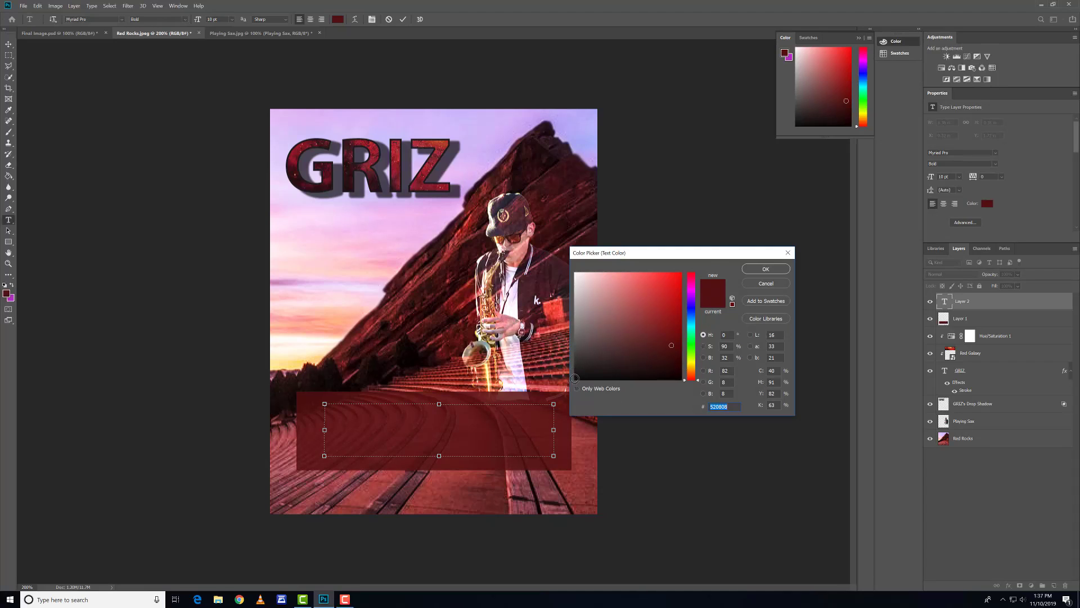
click(574, 377)
click(766, 269)
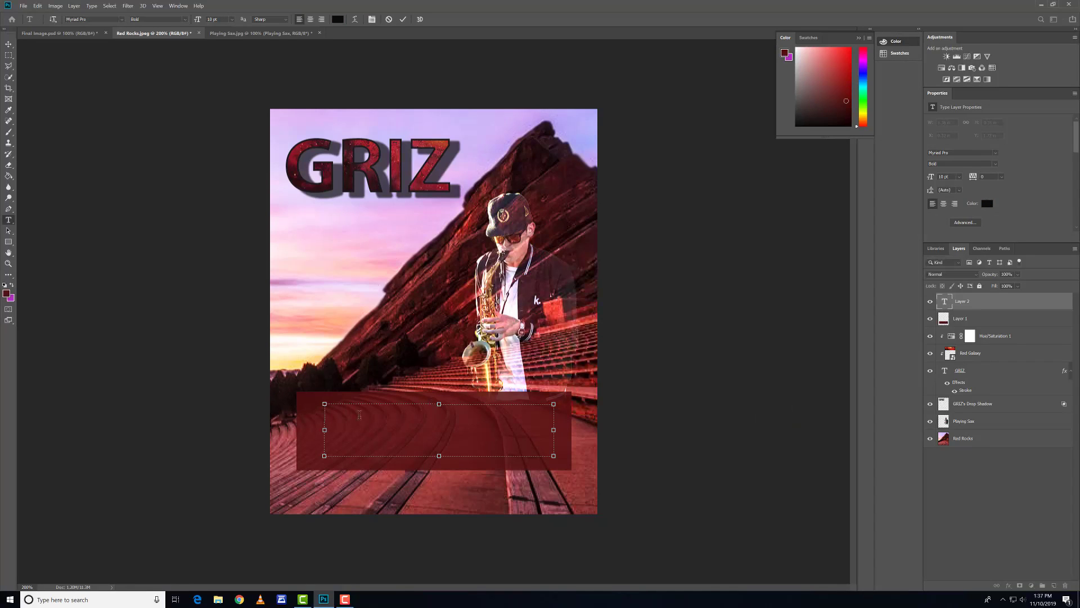
Step: Set the text to 6 pt and type 'Join us for a once in a lifetime event'
text(Join)
key(BackSpace)
key(BackSpace)
key(BackSpace)
key(BackSpace)
click(959, 177)
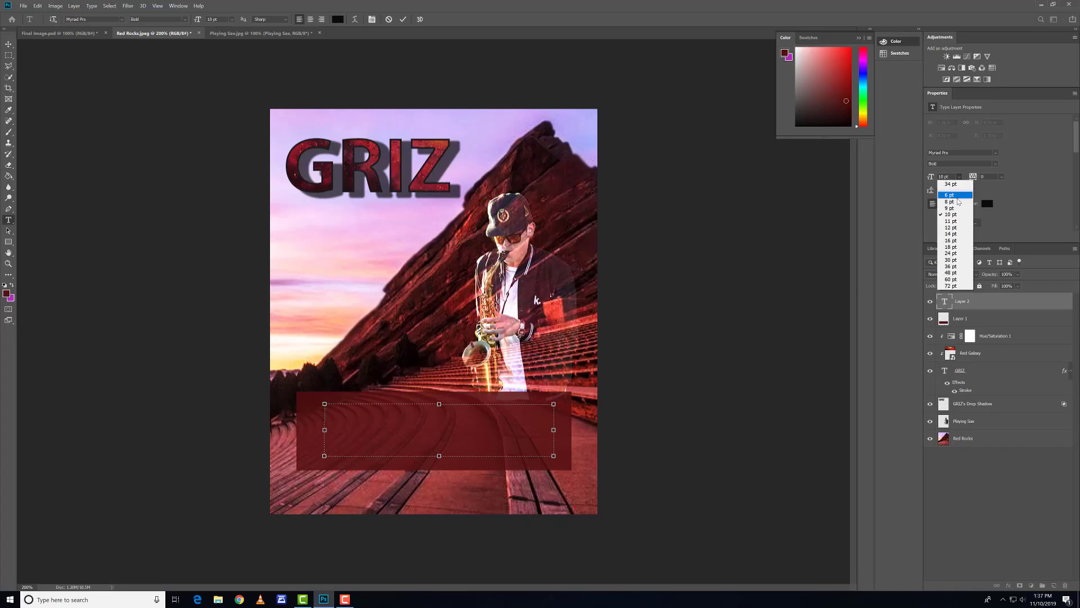
click(959, 198)
click(960, 177)
click(956, 183)
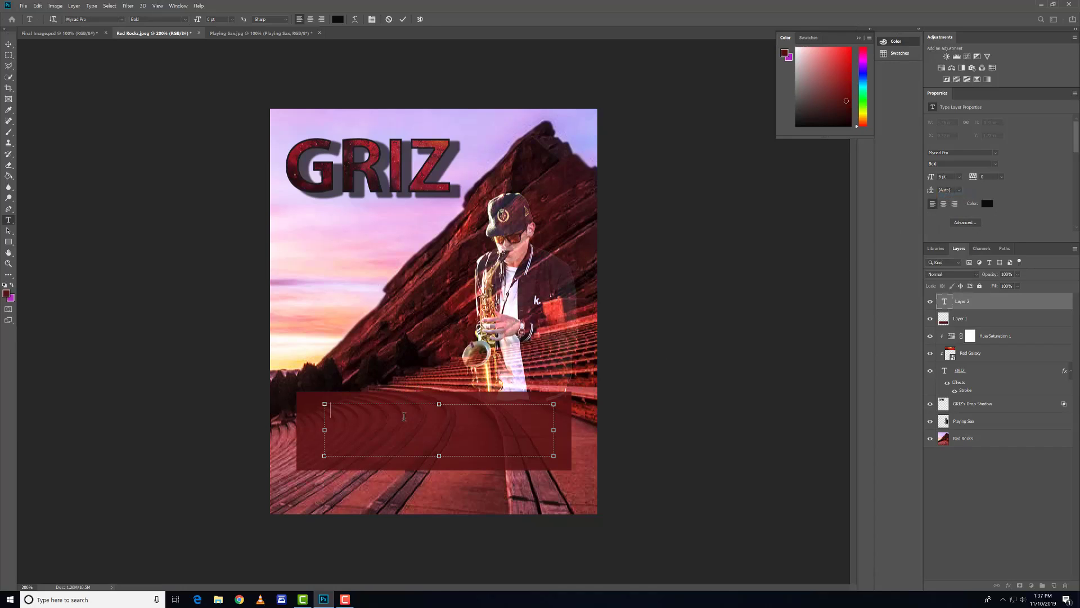
text(Join Uus foir)
text(nce in a lifetime event)
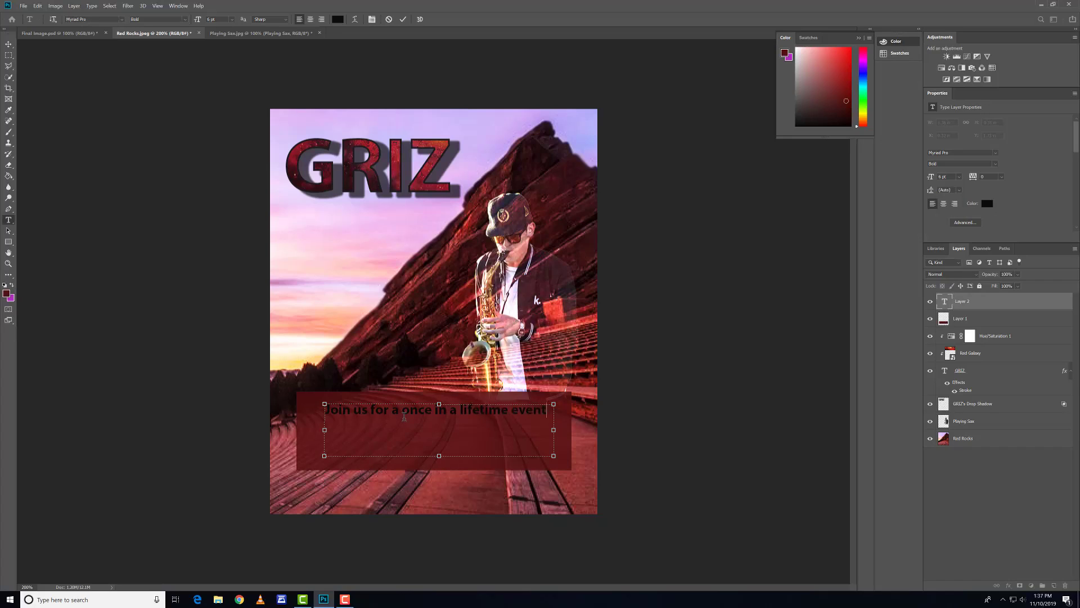
click(9, 45)
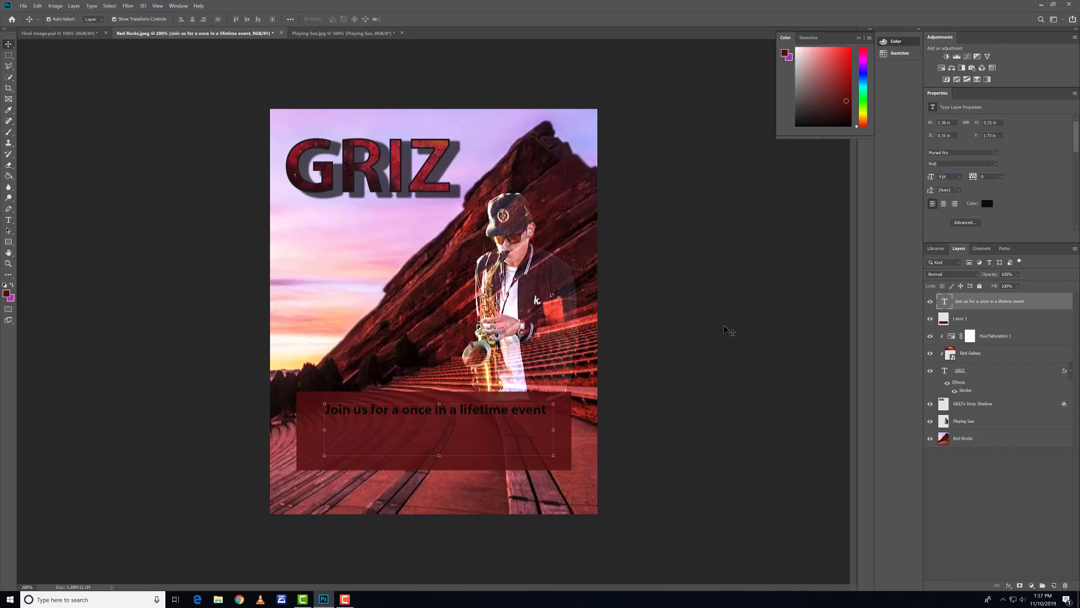
Step: Free-transform the event text box to sit slightly higher and further left
click(709, 330)
click(454, 410)
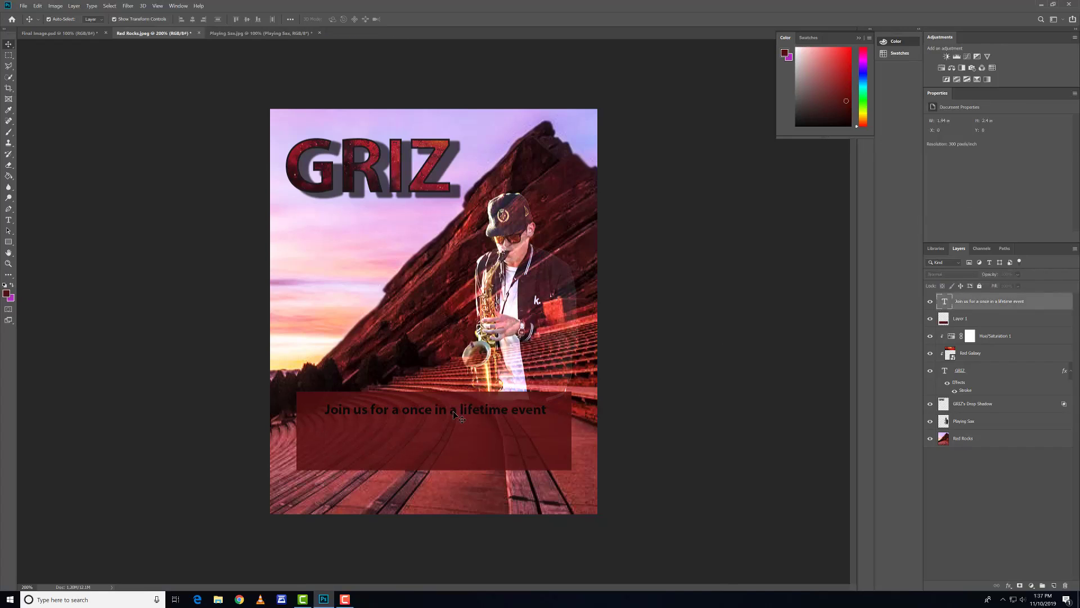
click(496, 413)
drag(552, 432, 548, 430)
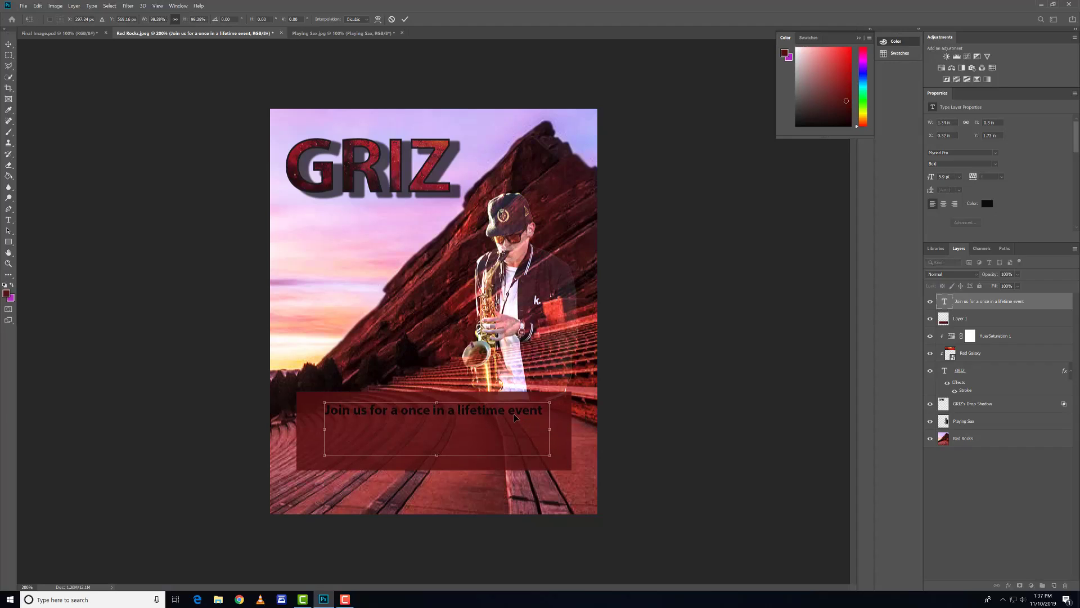
key(ctrl+z)
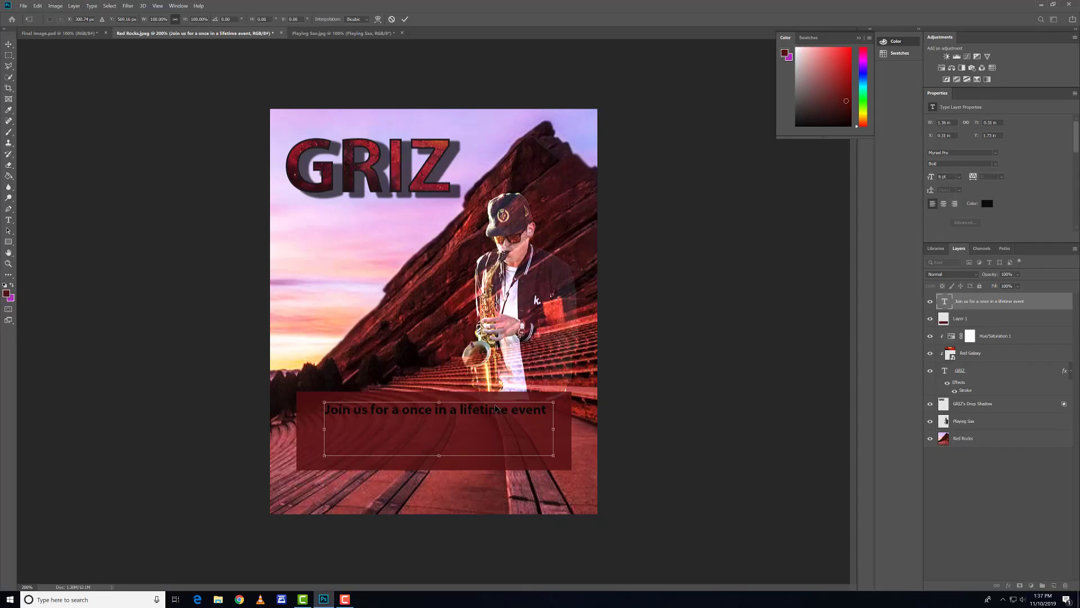
mouse_move(500, 409)
mouse_down()
mouse_move(510, 408)
mouse_move(489, 408)
mouse_up()
key(Return)
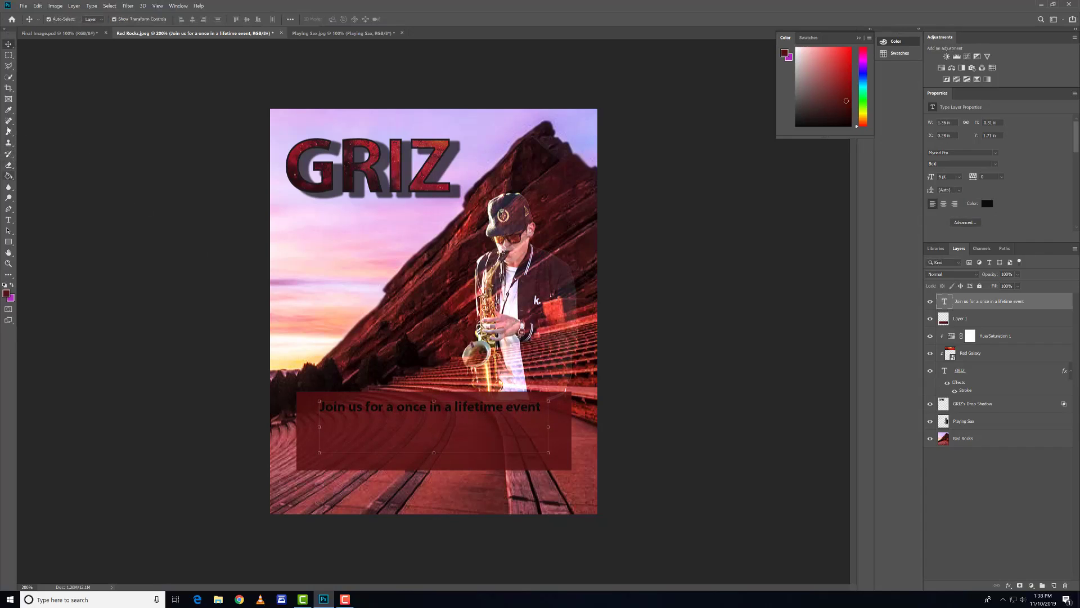
Step: Centre-align the event text line in its box
click(8, 219)
click(532, 406)
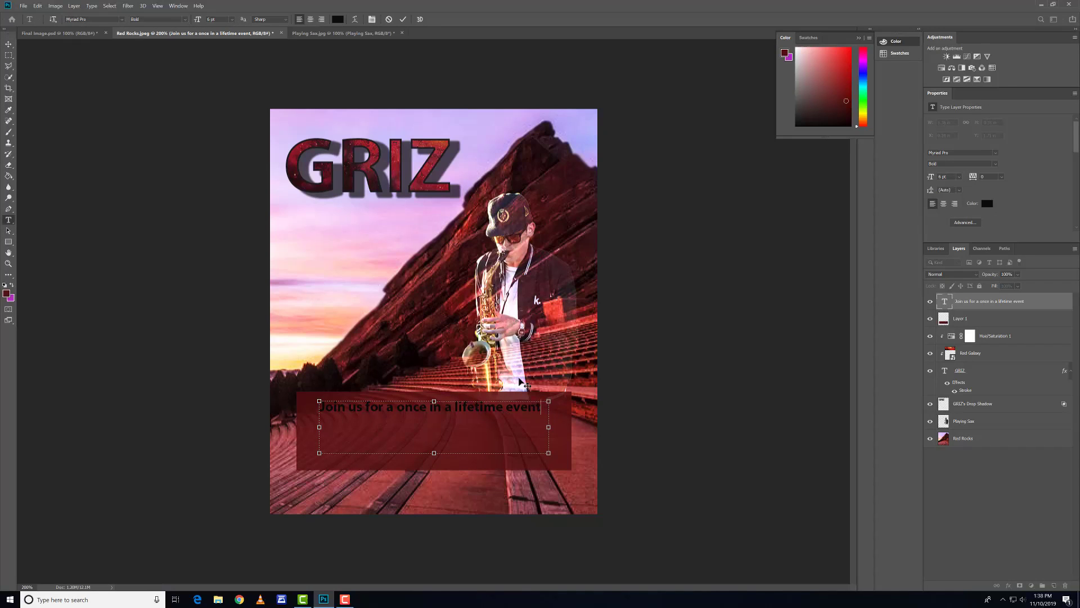
drag(542, 406, 318, 403)
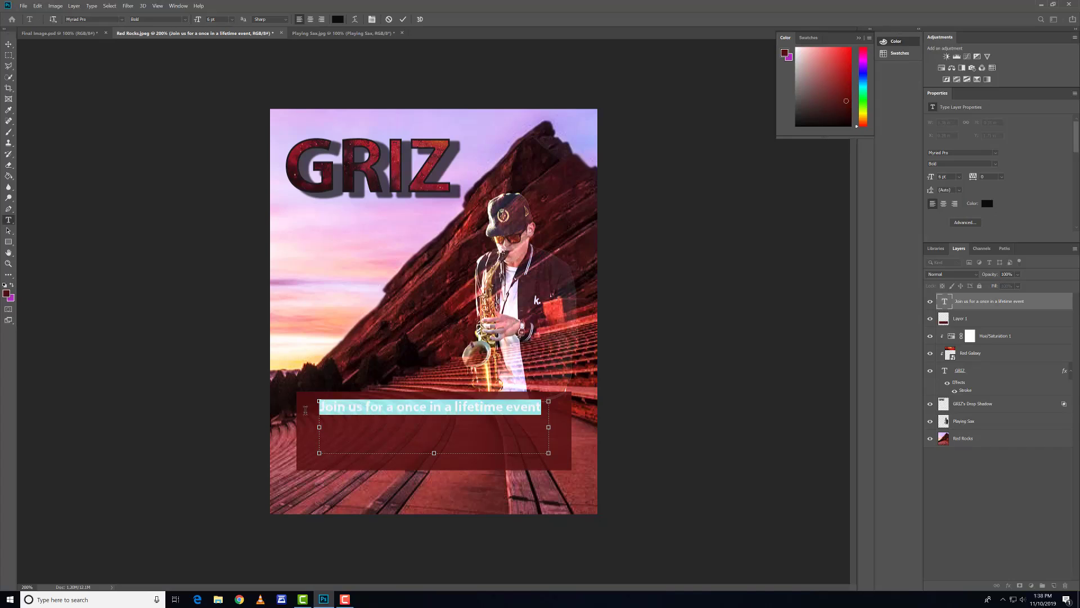
click(944, 204)
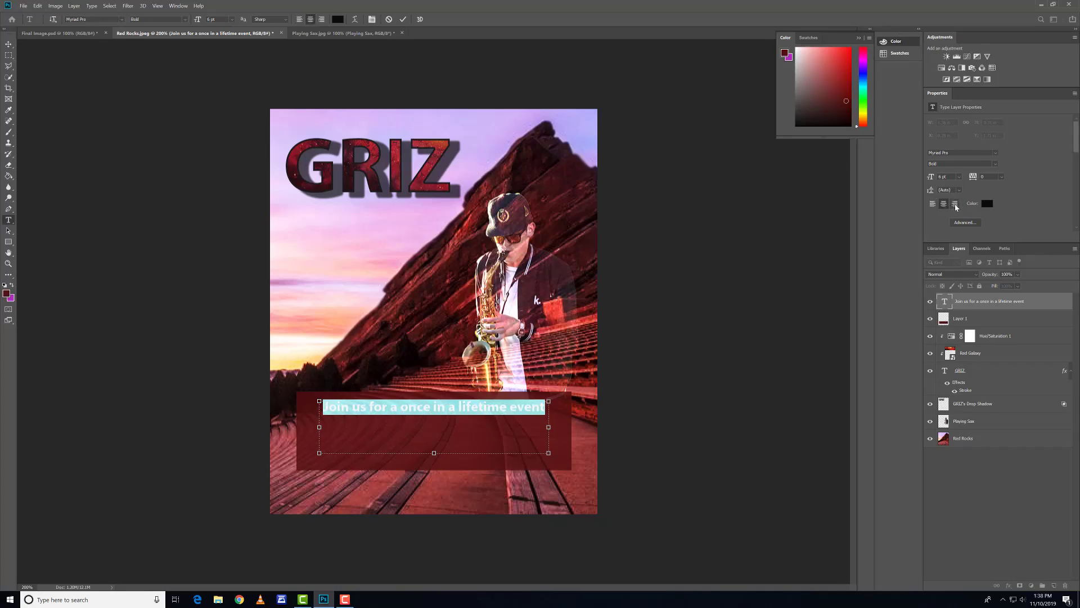
click(955, 205)
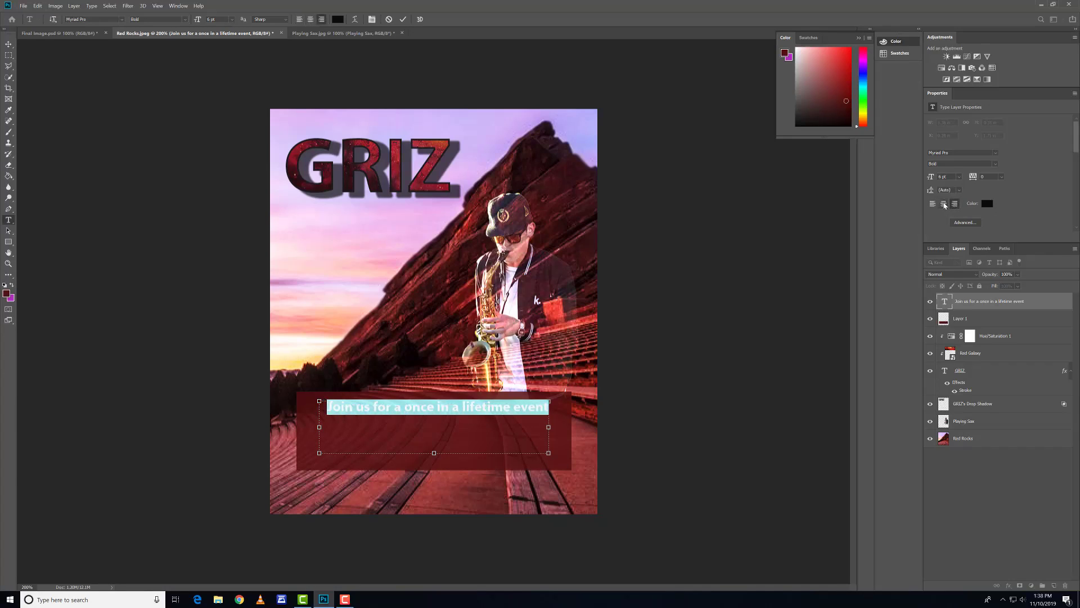
click(944, 205)
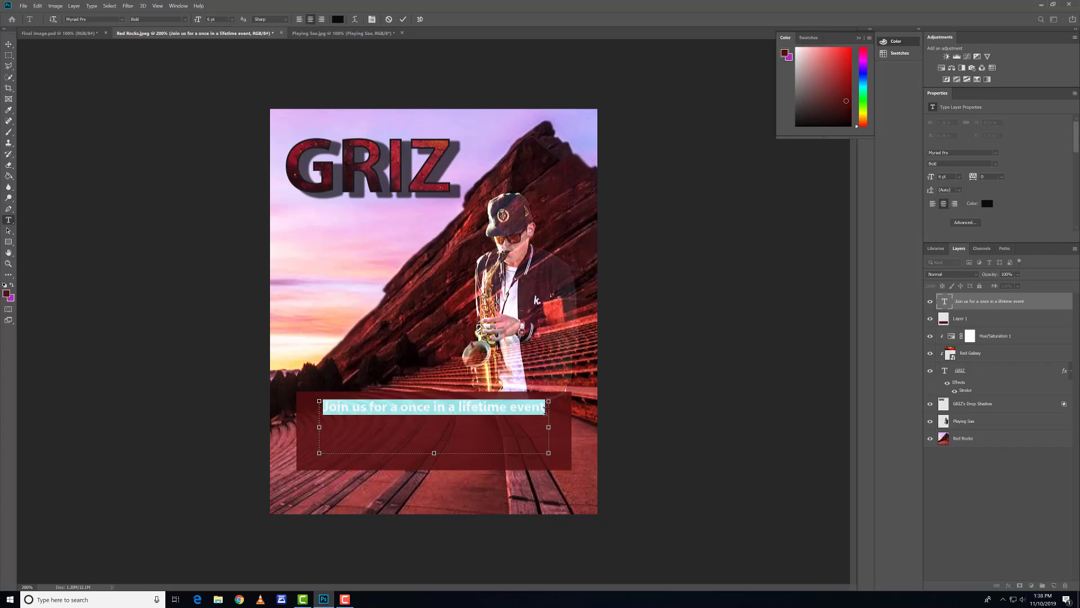
click(545, 411)
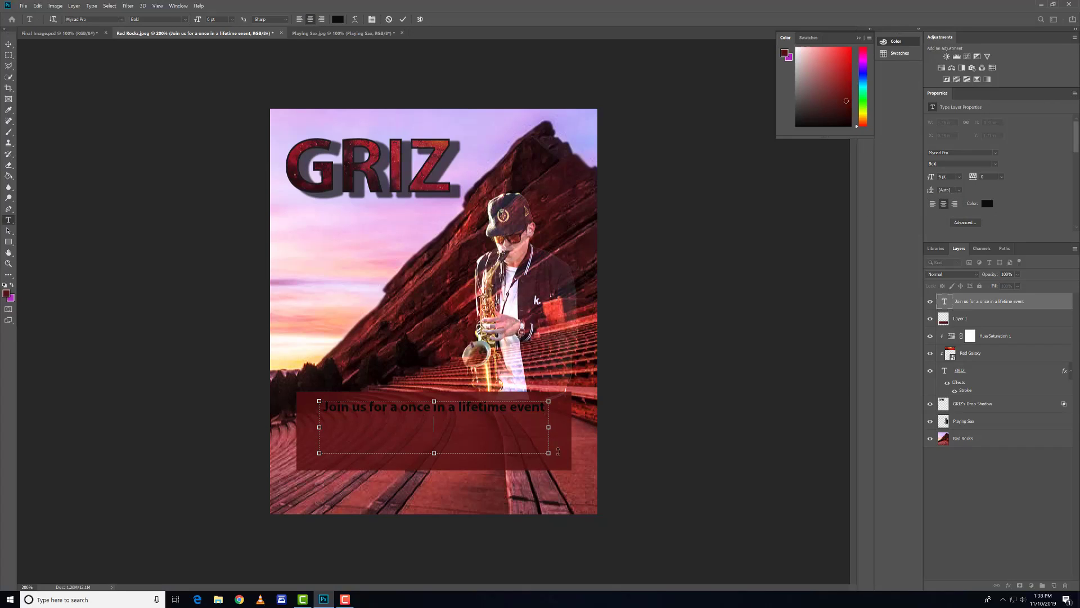
Step: Add lines '-Red Rocks', '-July 4th' and '-9 p.m.', then nudge the text block up
drag(433, 453, 434, 461)
key(Return)
text(-Red RT)
key(BackSpace)
text(ocks)
key(Return)
text(-July 4th)
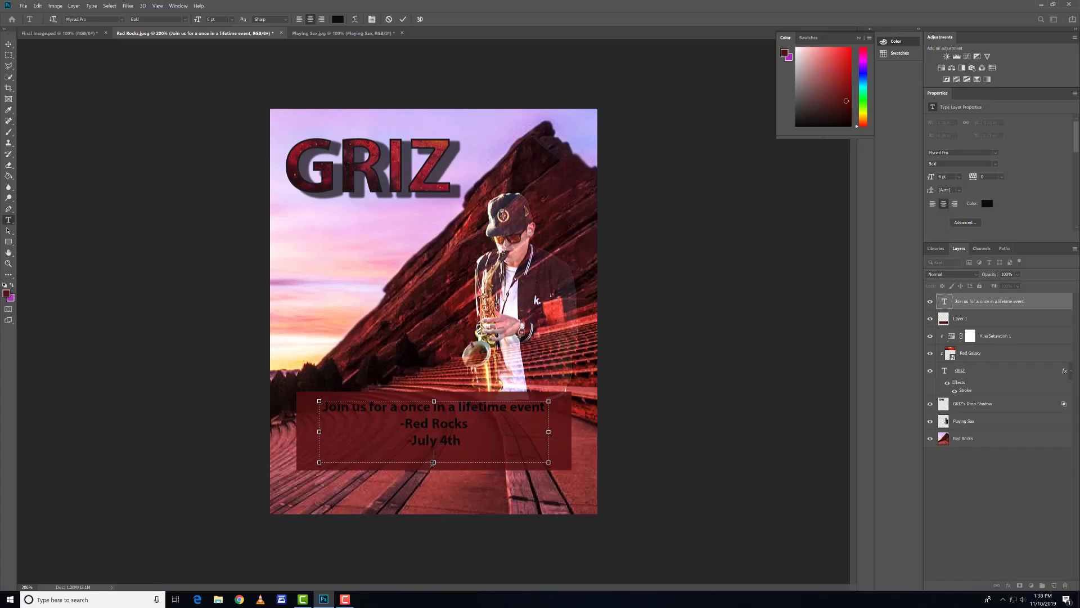
drag(435, 462, 440, 469)
text(9 p.m.)
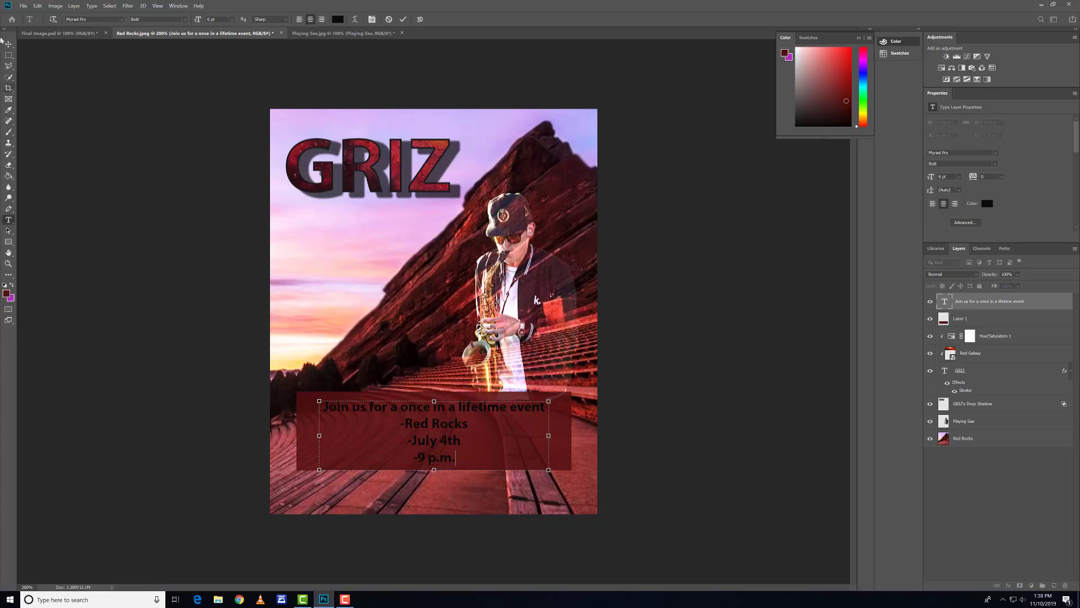
click(8, 44)
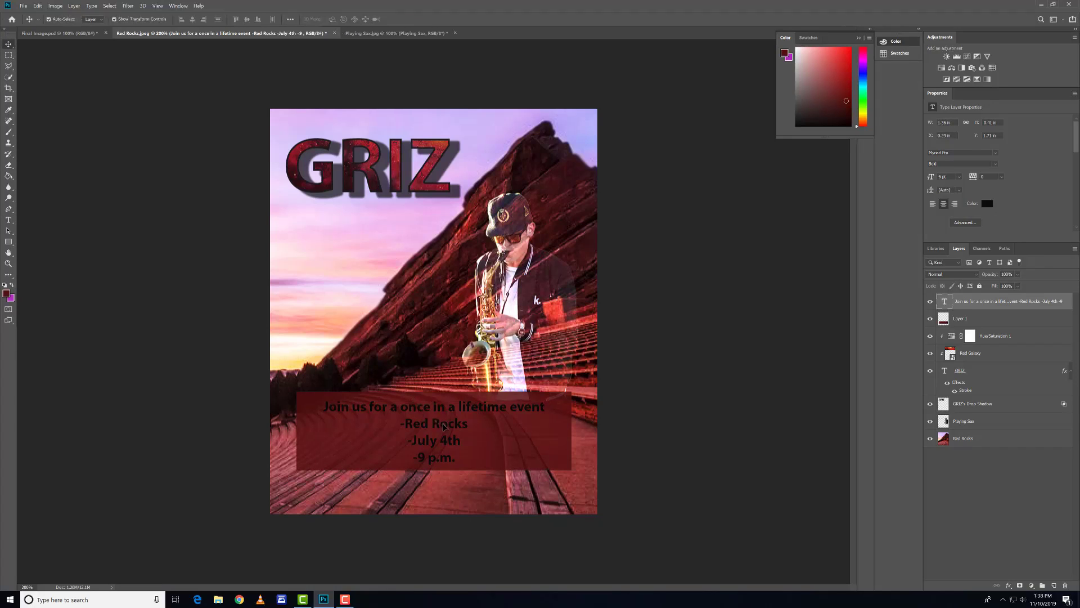
drag(440, 424, 443, 421)
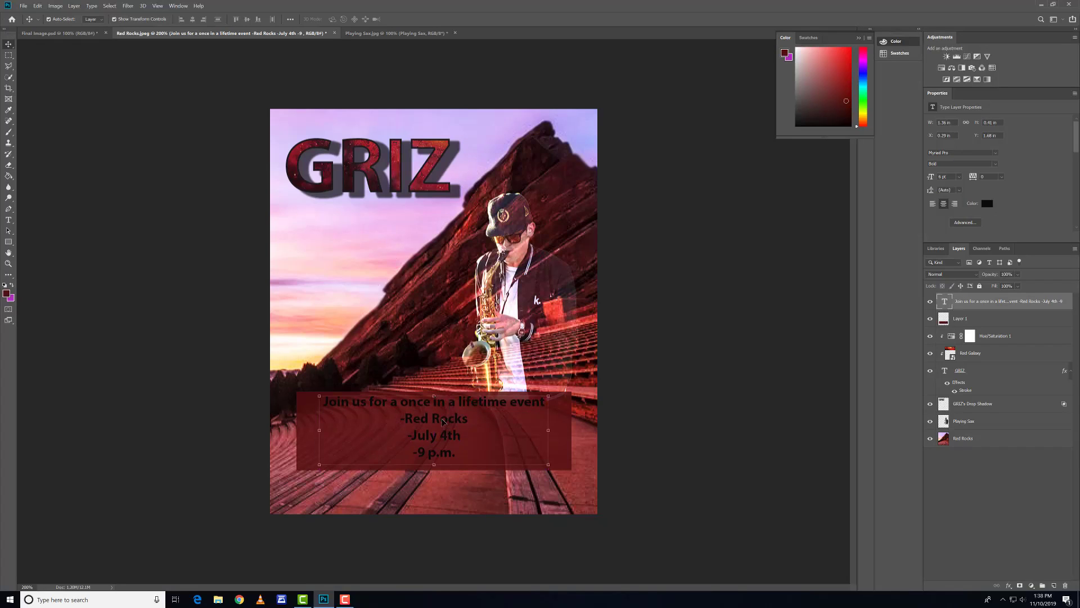
Step: Select the event text layer at the top of the Layers panel, passing over the red box layer
click(676, 362)
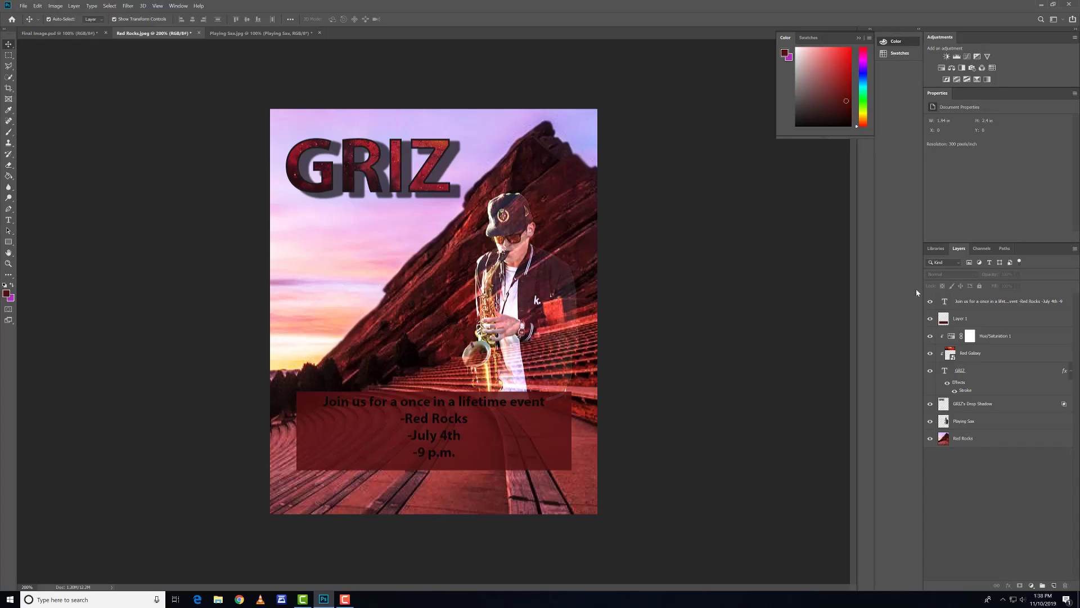
click(1016, 325)
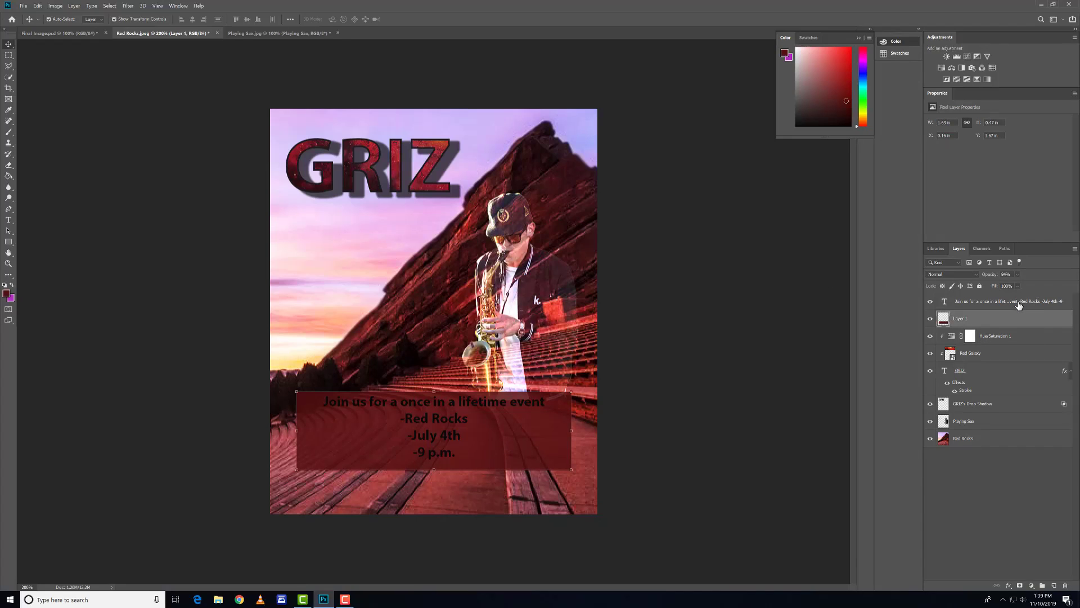
click(1019, 305)
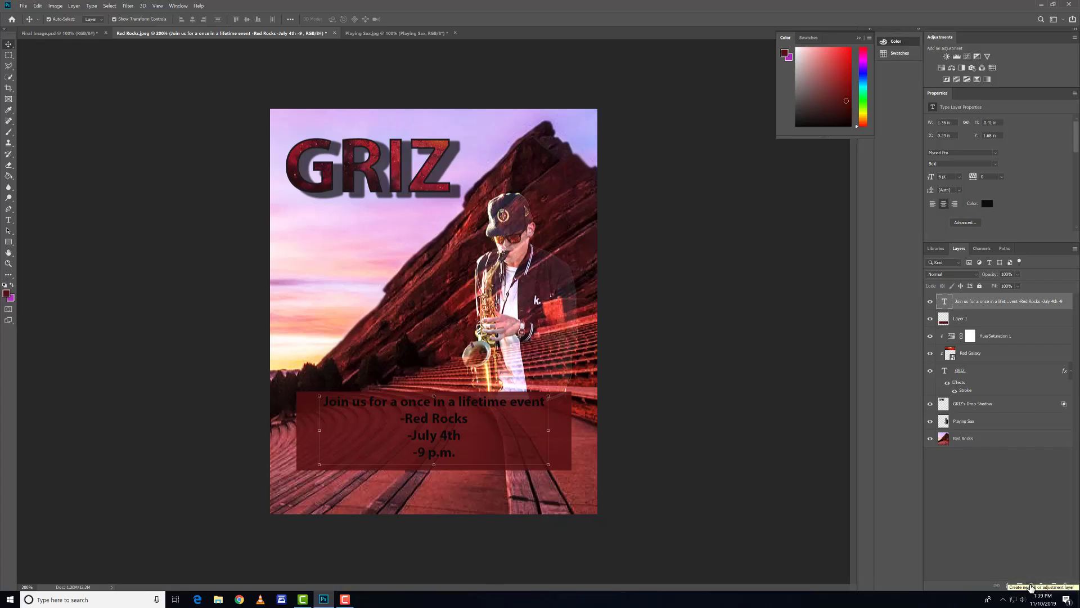
Step: Add a Color Lookup adjustment layer above the event text layer
click(1030, 587)
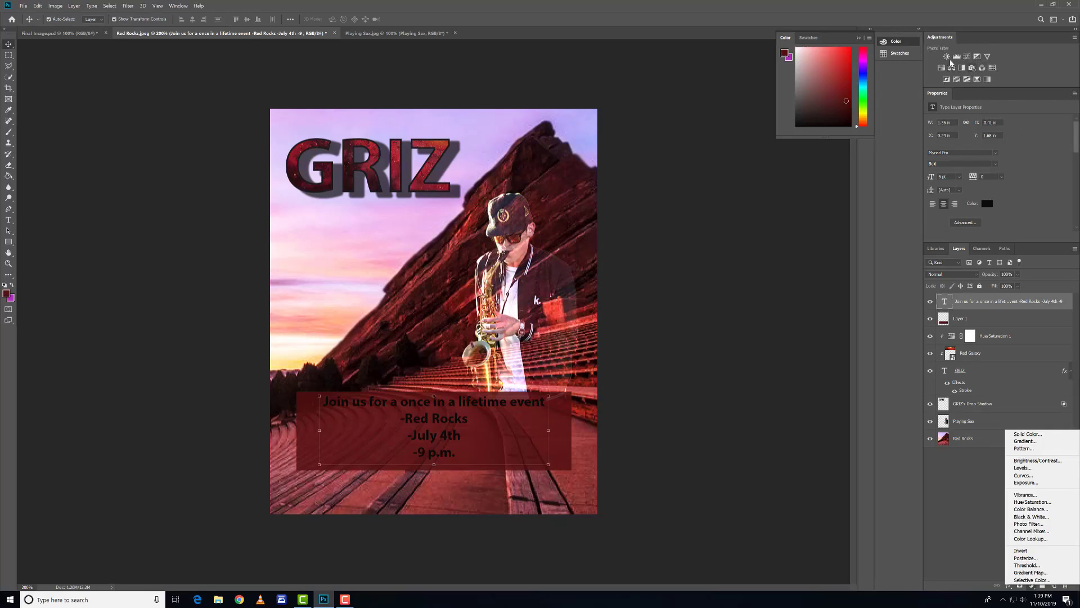
click(983, 531)
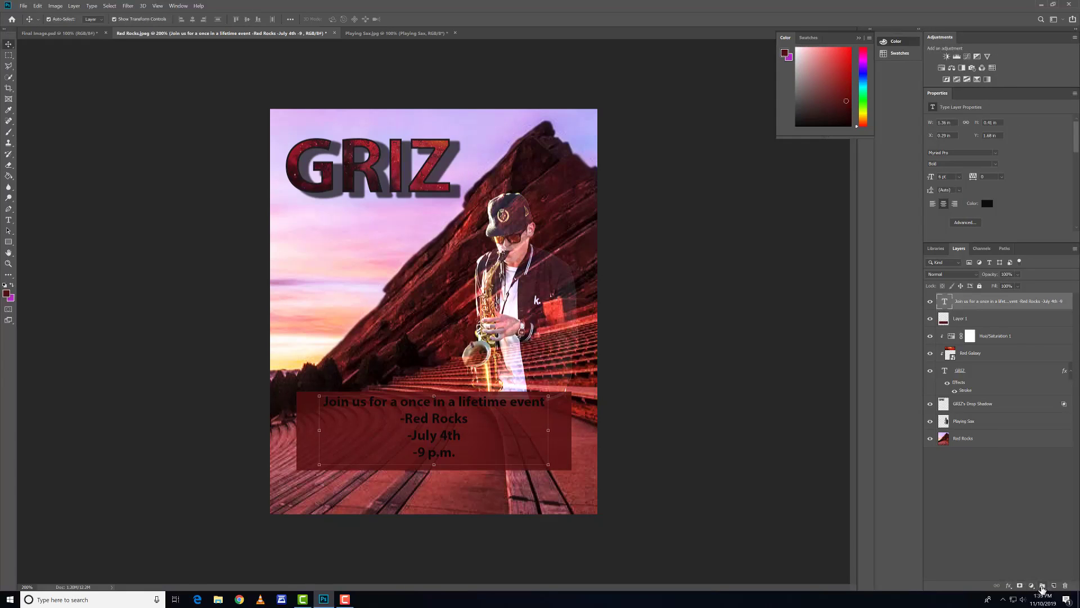
click(1034, 588)
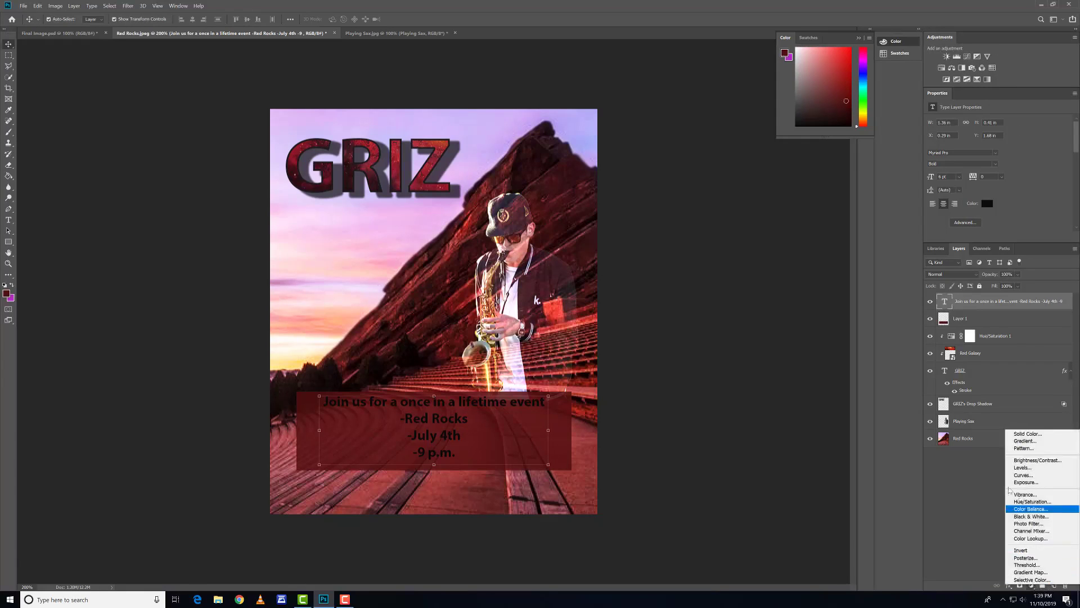
click(980, 552)
click(1033, 585)
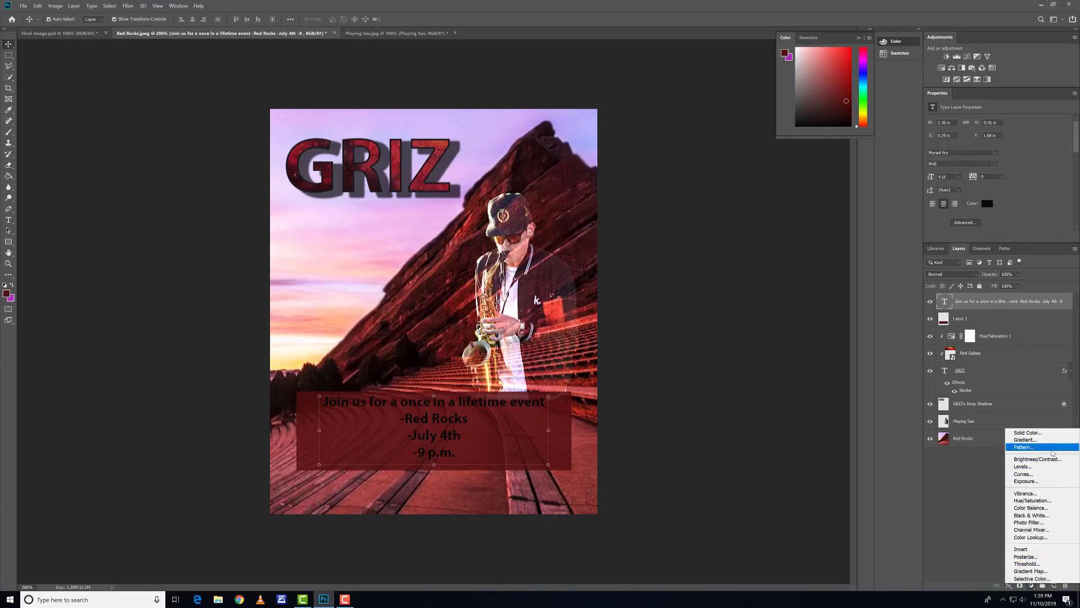
click(1058, 539)
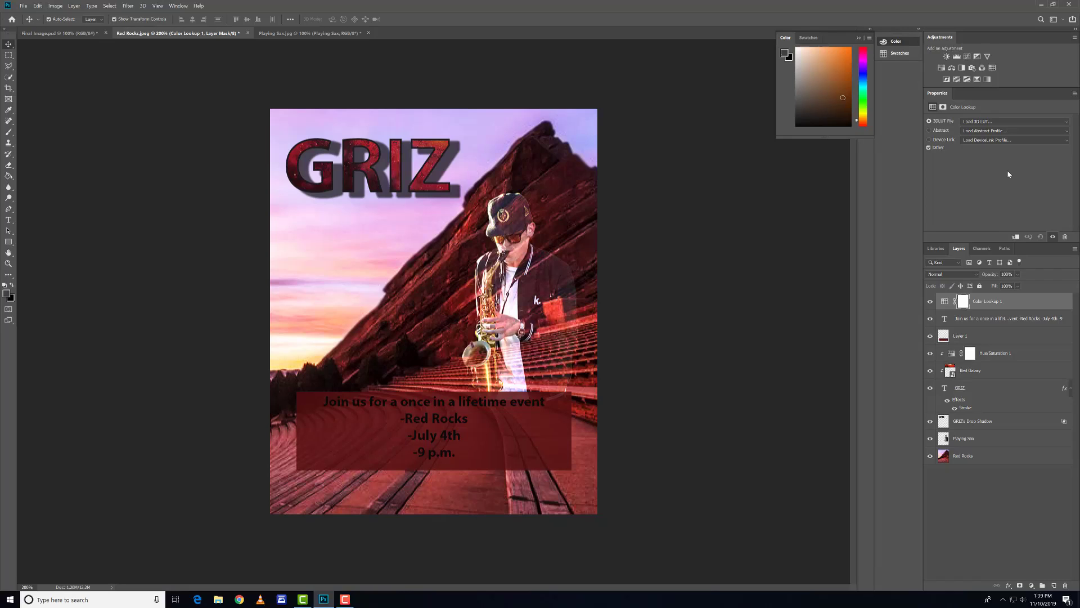
Step: Preview the Candlelight, Fuji F125 Kodak 2393 and Moonlight LUTs, then apply EdgyAmber.3DL
click(997, 122)
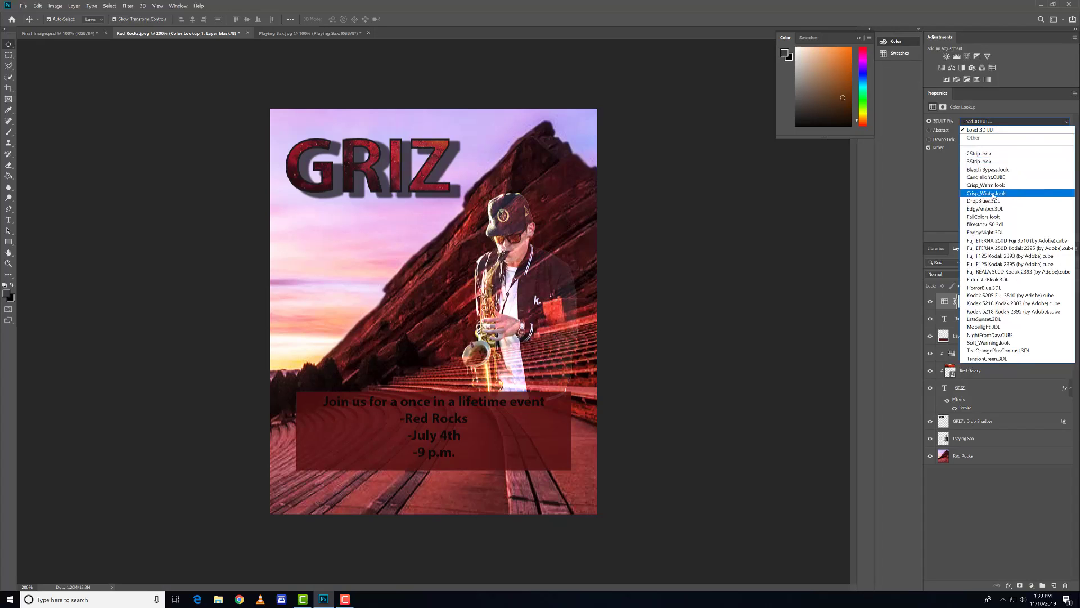
click(1005, 177)
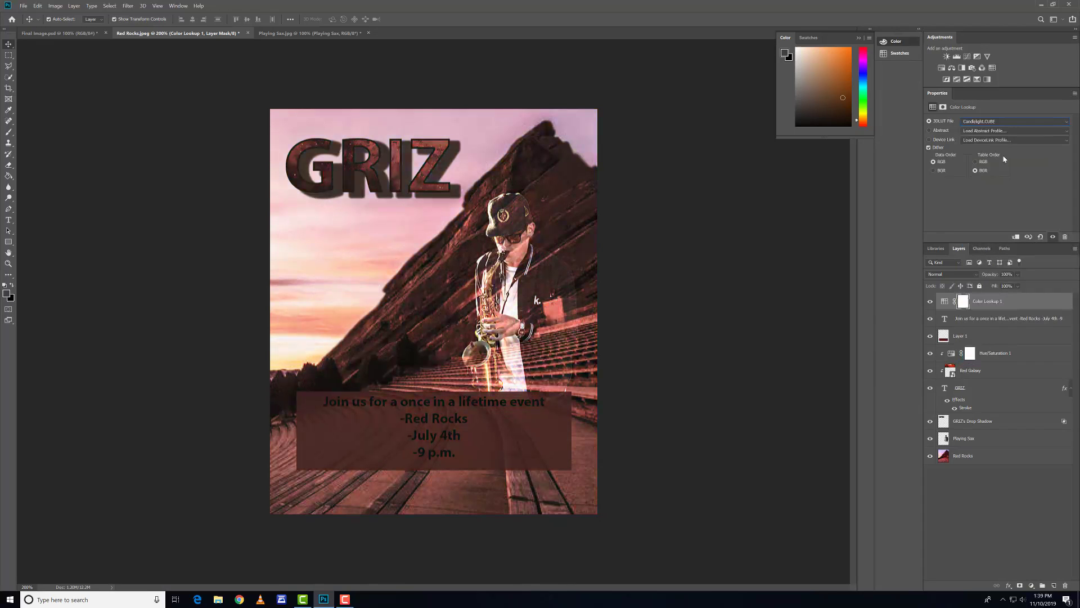
click(996, 124)
click(1006, 247)
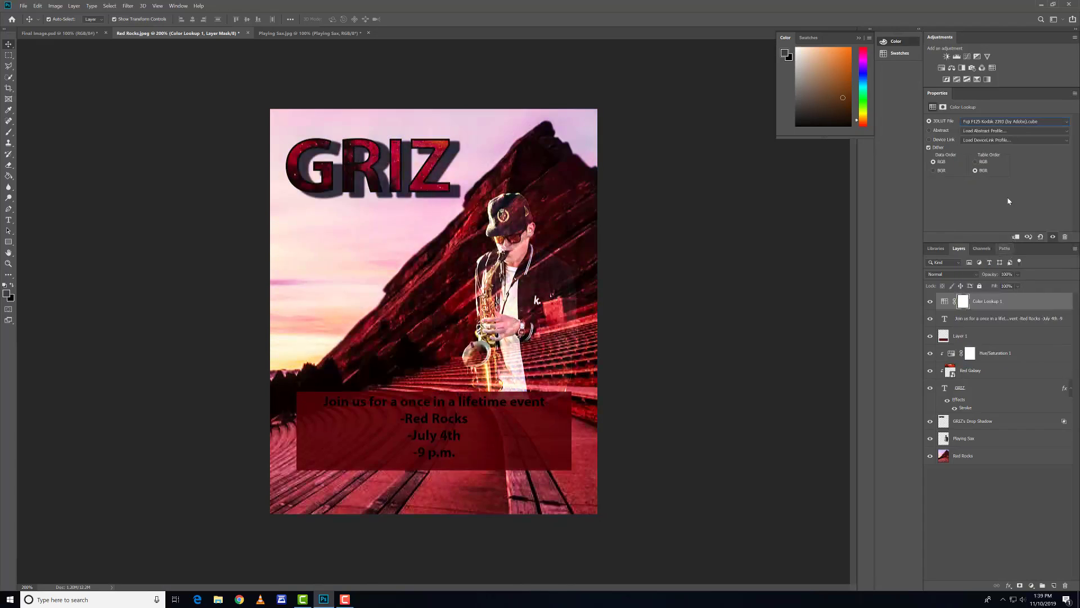
click(980, 124)
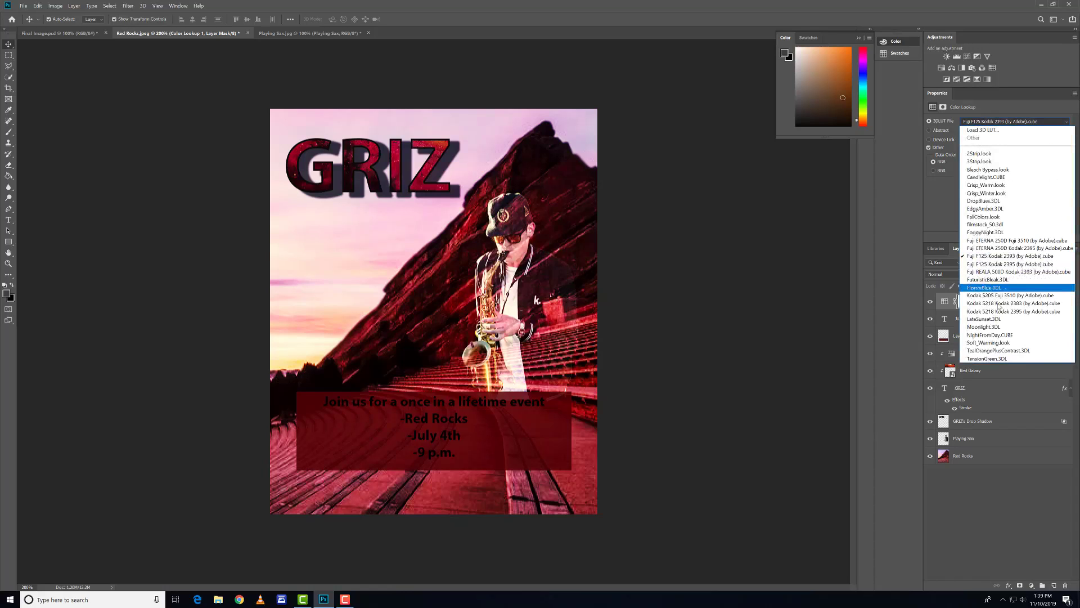
click(1021, 326)
click(992, 124)
click(1002, 209)
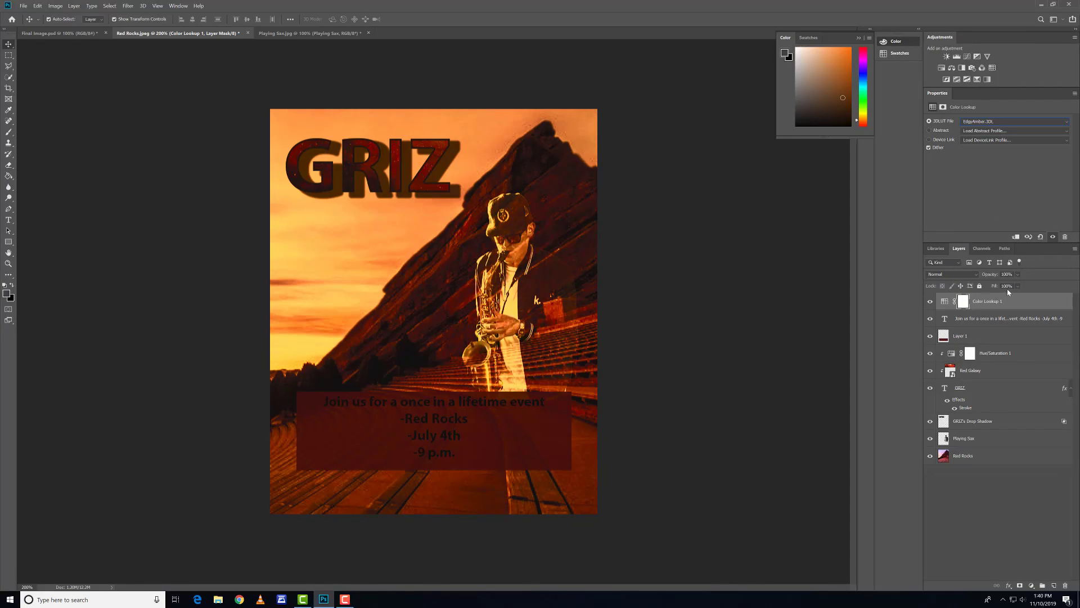
Step: Lower the Color Lookup layer's opacity so only a subtle warm tint remains
click(1018, 275)
drag(1033, 284, 1009, 285)
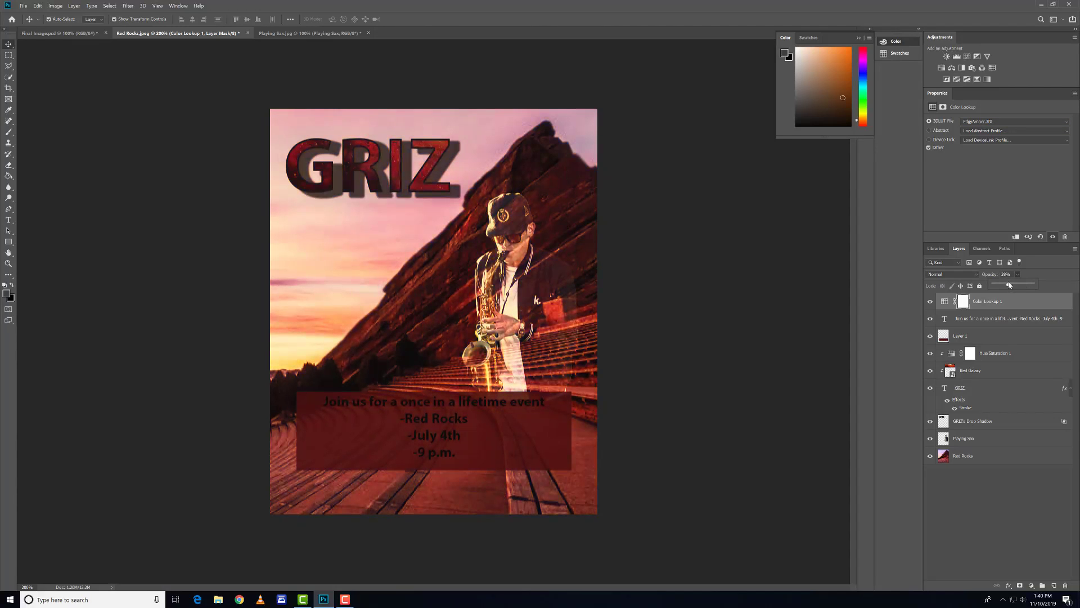
click(752, 305)
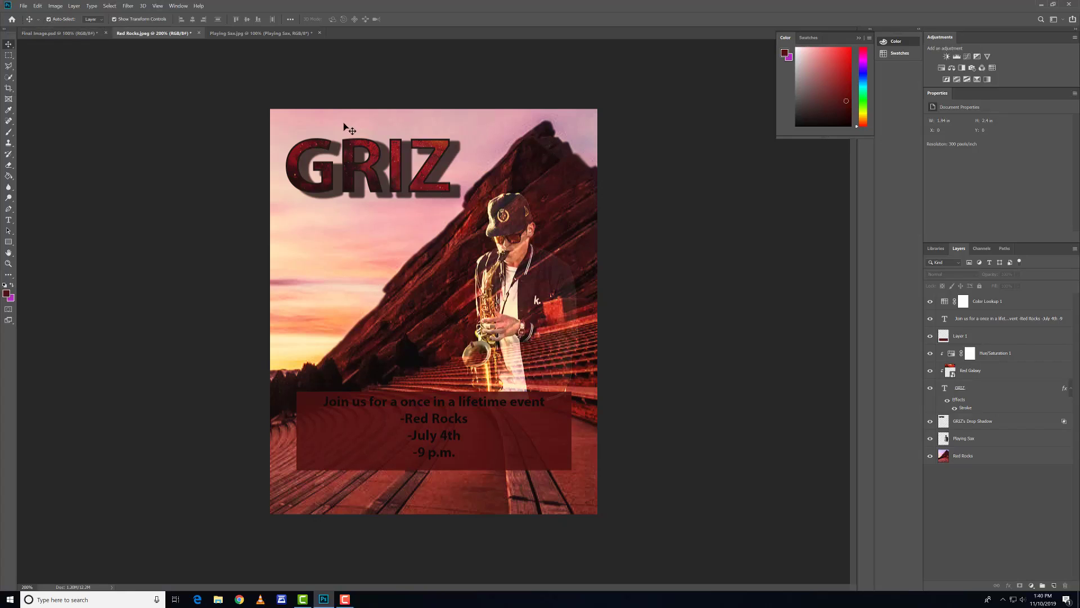
Step: Save the poster as a JPEG named 'Workshop Final LOL' in the Images folder
click(22, 6)
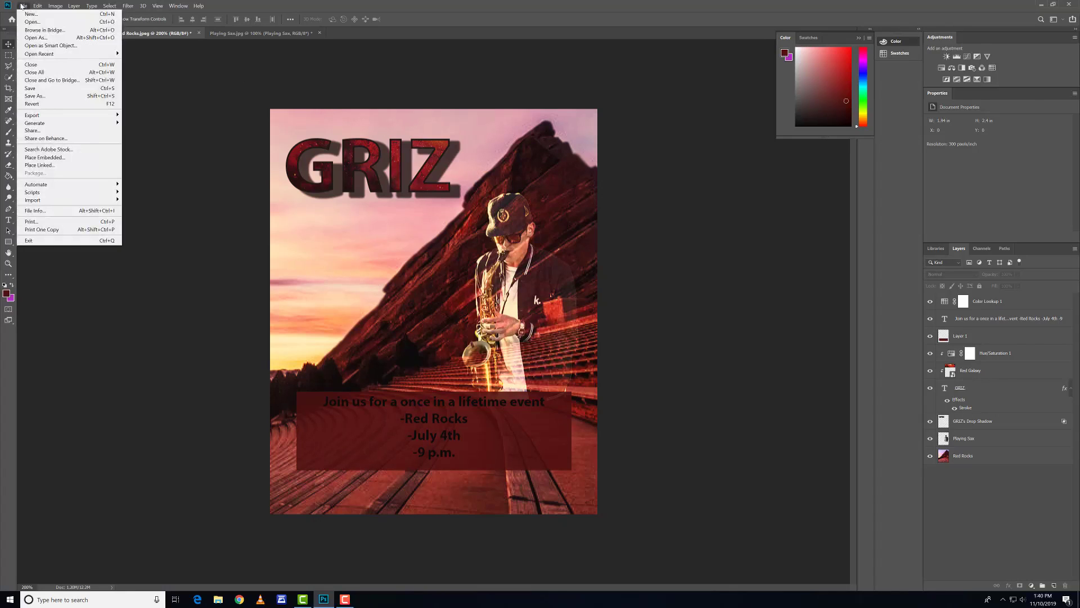
click(72, 101)
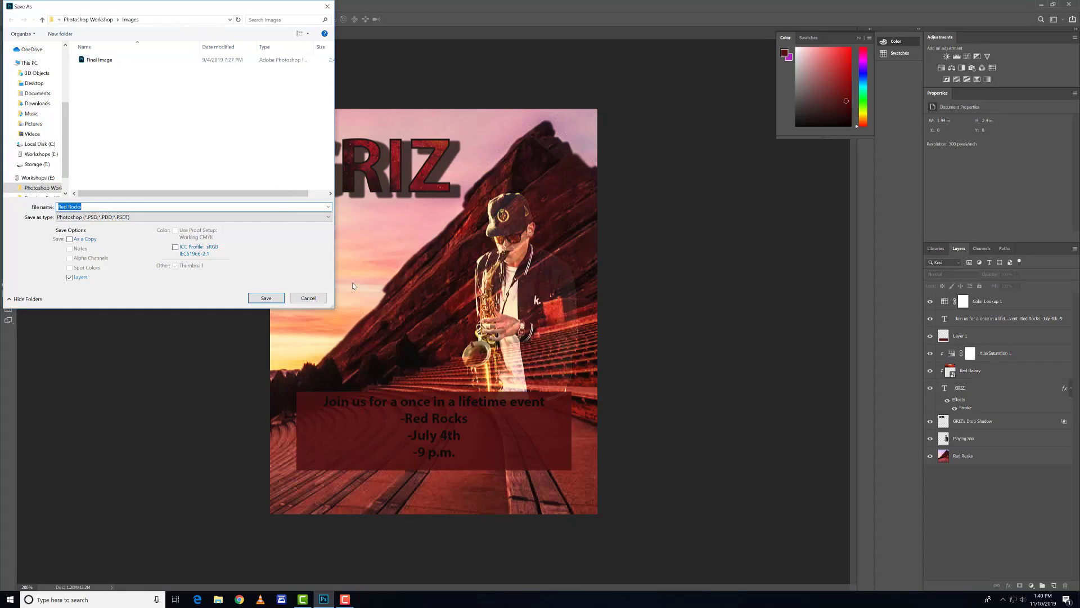
text(Workshop Final LOL)
click(285, 217)
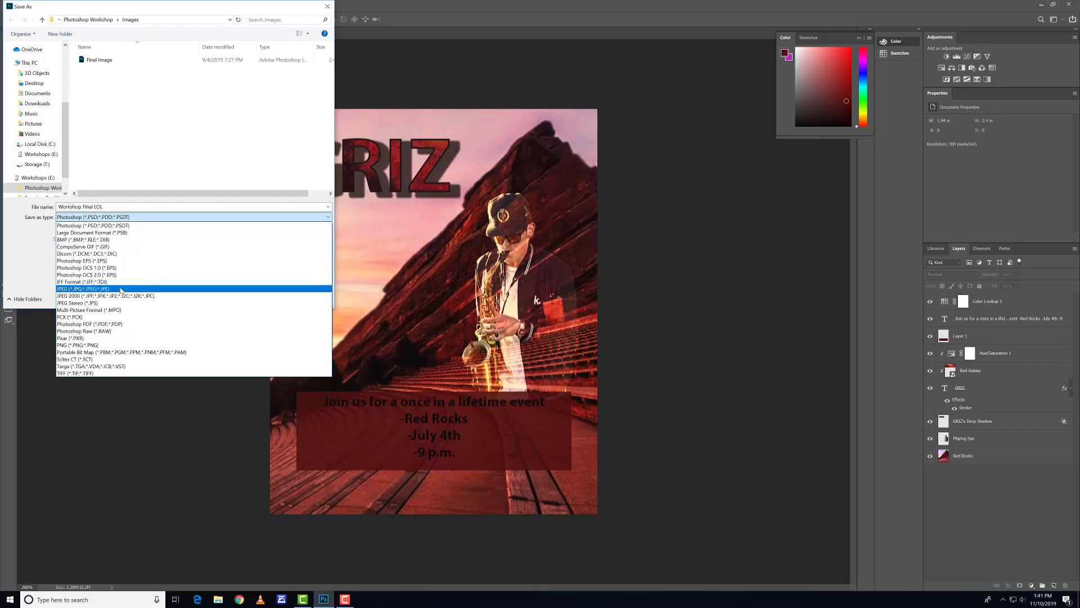
click(120, 289)
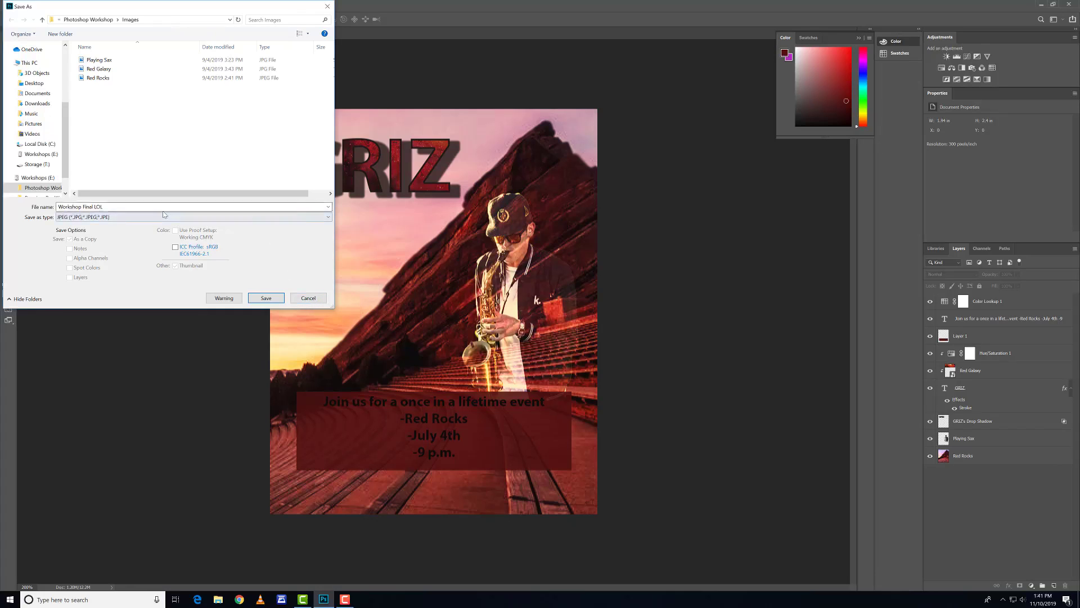
click(266, 298)
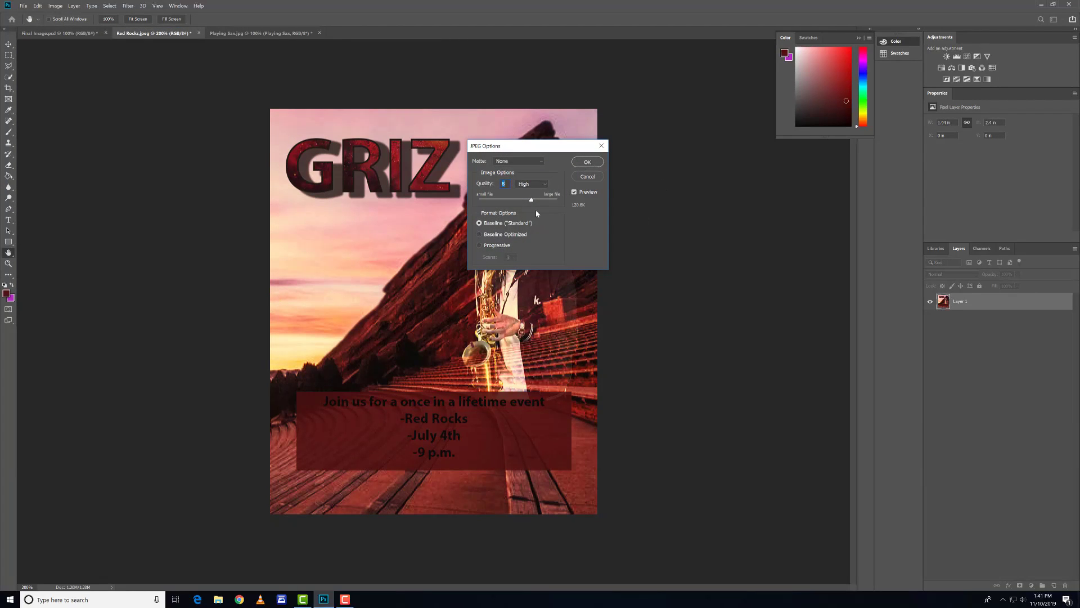
Step: Try several JPEG quality levels, settle on one, and confirm to finish saving the poster
mouse_move(531, 201)
mouse_down()
mouse_move(556, 201)
mouse_move(538, 203)
mouse_up()
drag(538, 201, 533, 203)
drag(524, 204, 515, 205)
mouse_move(512, 203)
mouse_down()
mouse_move(566, 202)
mouse_move(519, 204)
mouse_up()
drag(470, 146, 81, 161)
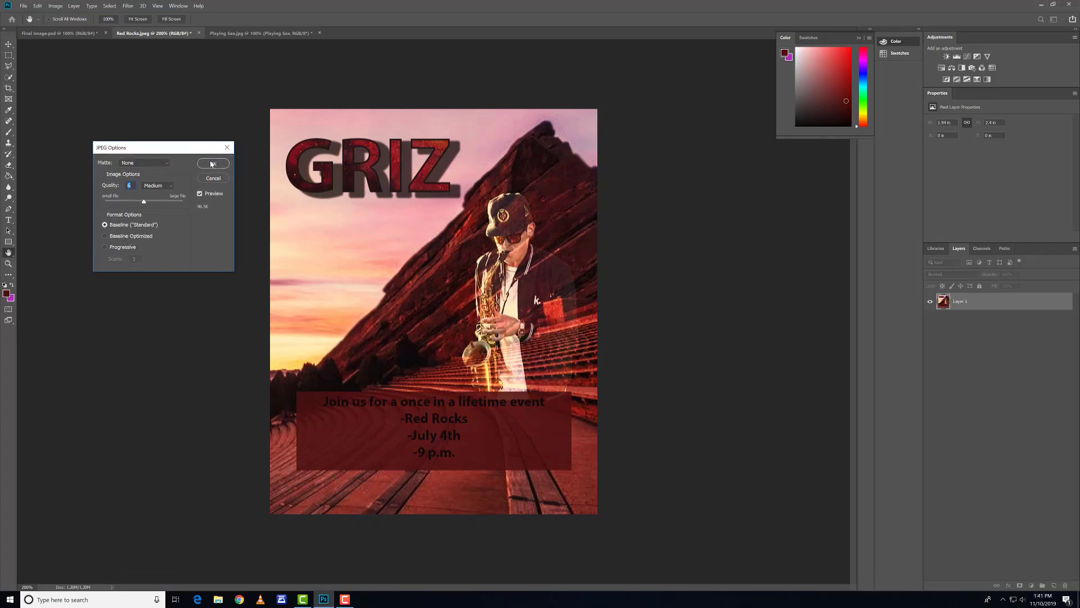
click(211, 161)
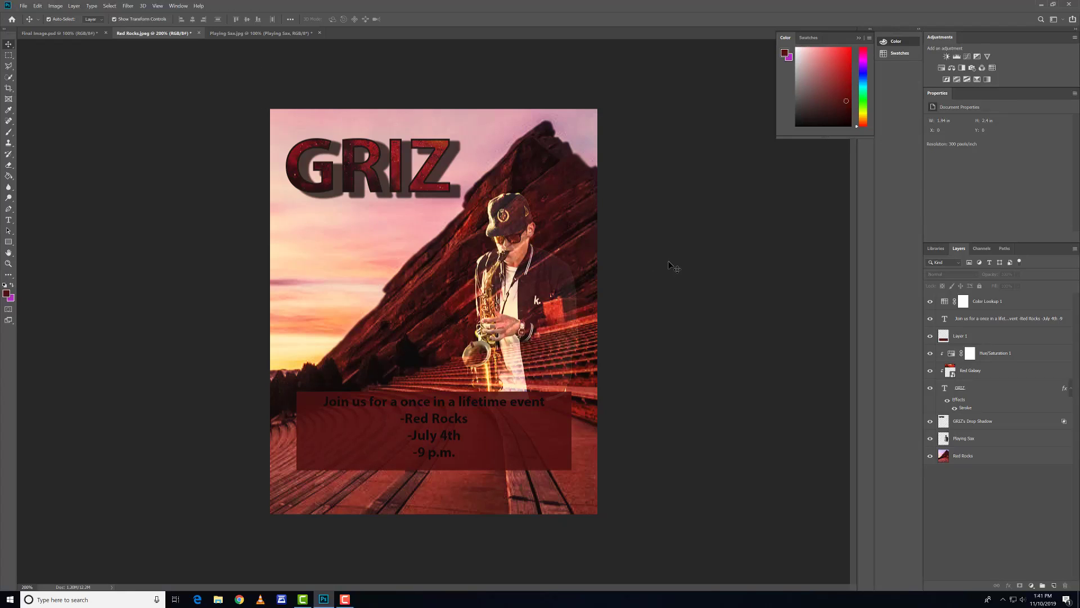
Step: Switch to the empty Camtasia Untitled Project window from the taskbar
click(304, 603)
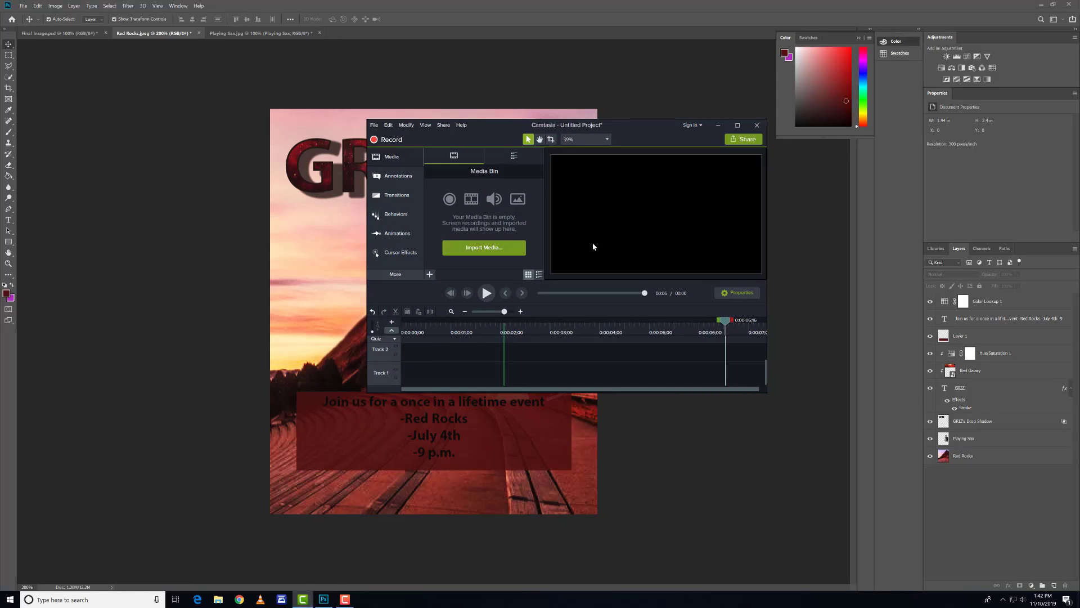